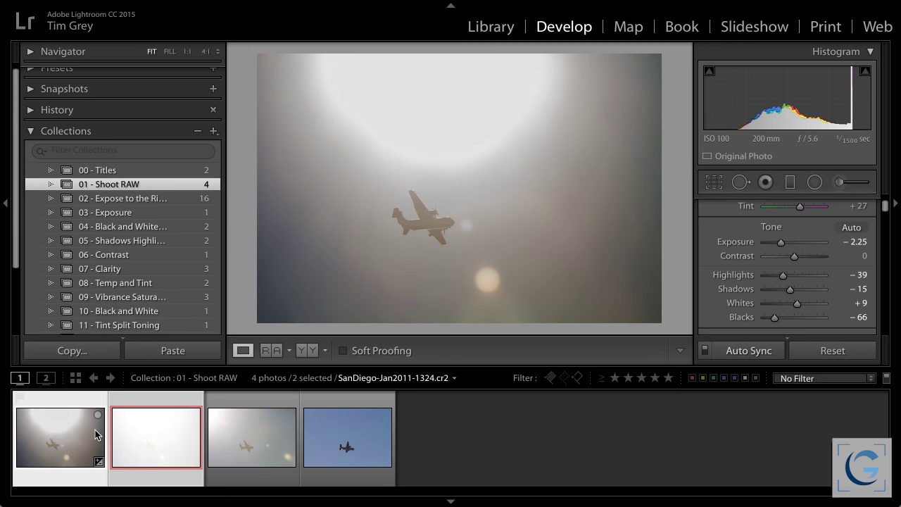
Turn off Auto Sync and synchronize the raw photo's develop settings to the selected JPEG, leaving Crop excluded.
{"action": "left_click", "coordinate": [704, 350]}
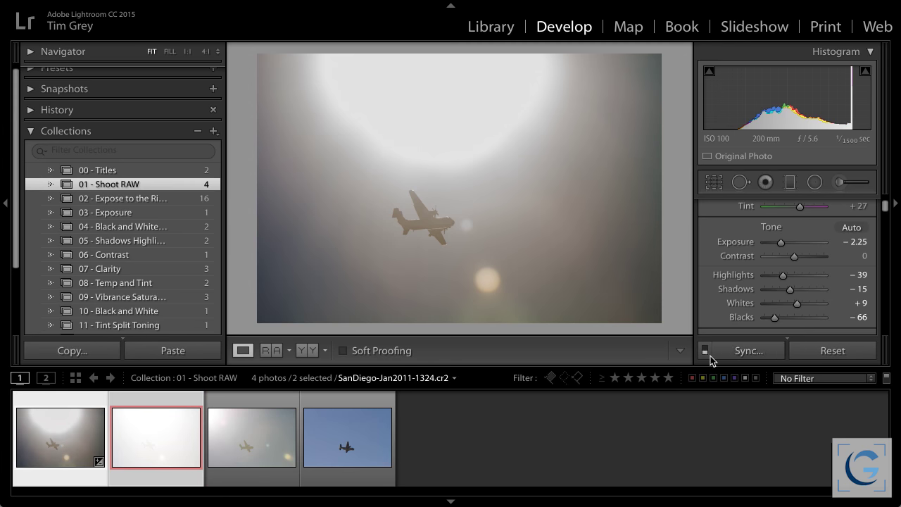
{"action": "left_click", "coordinate": [749, 351]}
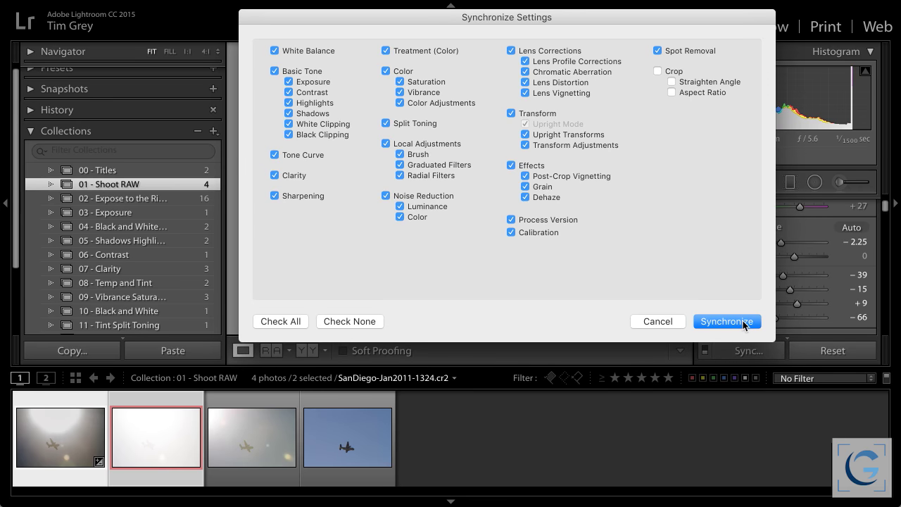
{"action": "left_click", "coordinate": [744, 324]}
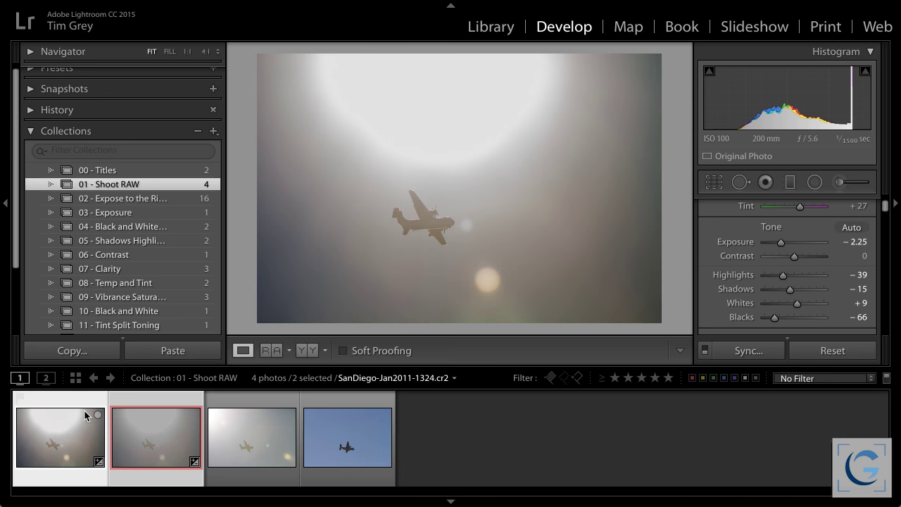
Compare the adjusted JPEG with the raw version of the airplane photo by viewing each one alone in turn.
{"action": "left_click", "coordinate": [154, 401]}
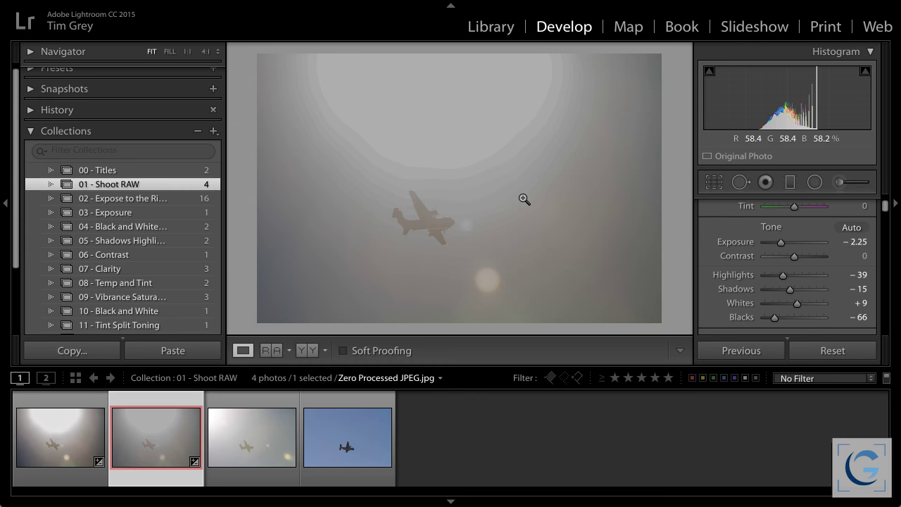
{"action": "left_click", "coordinate": [43, 441]}
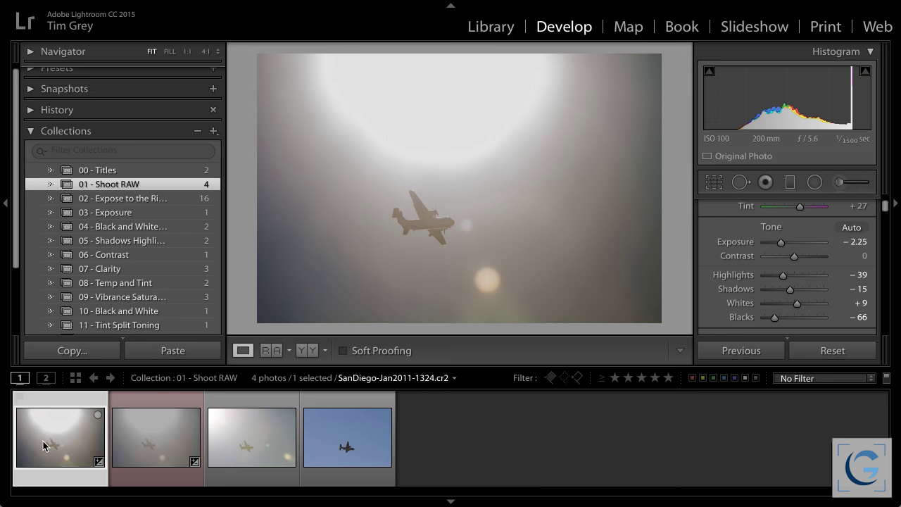
{"action": "left_click", "coordinate": [135, 437]}
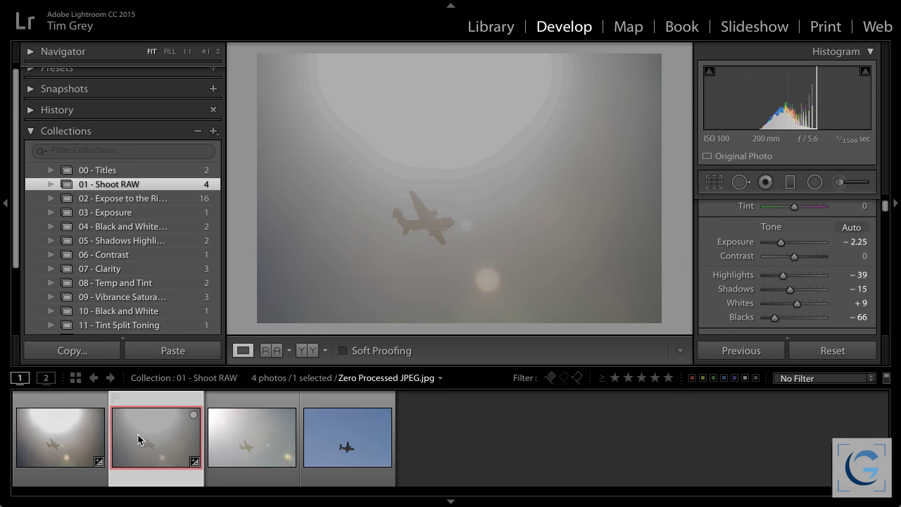
Open the "02 - Expose to the Right" collection and compare the histograms of its first five exposures, from 7G8A6140 to 7G8A6144.
{"action": "left_click", "coordinate": [160, 200]}
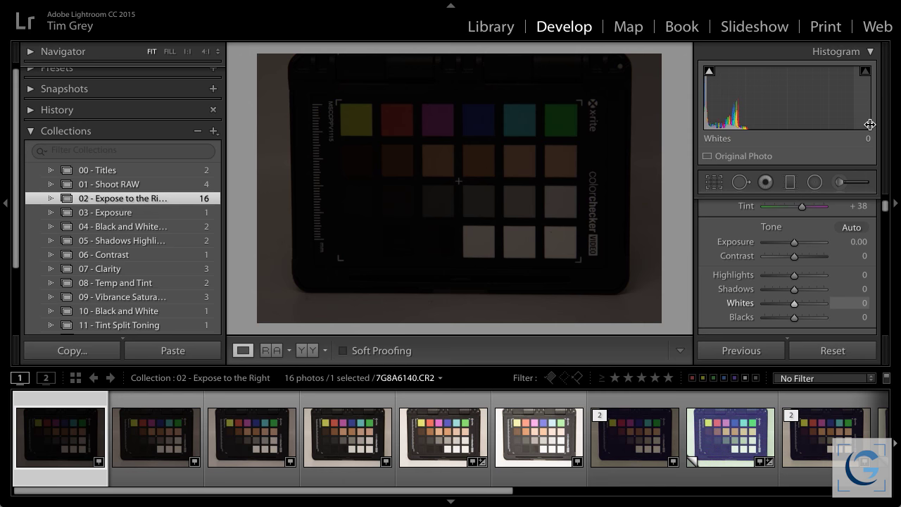
{"action": "key", "text": "Right"}
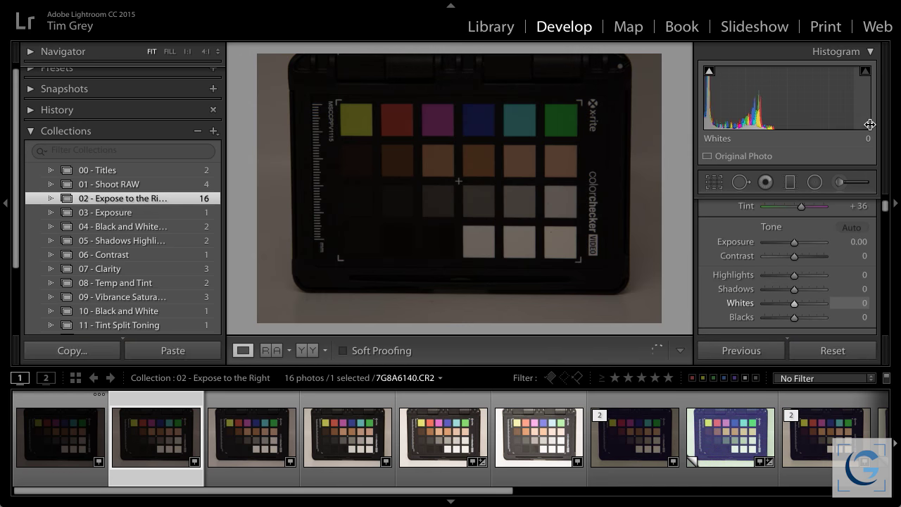
{"action": "key", "text": "Right"}
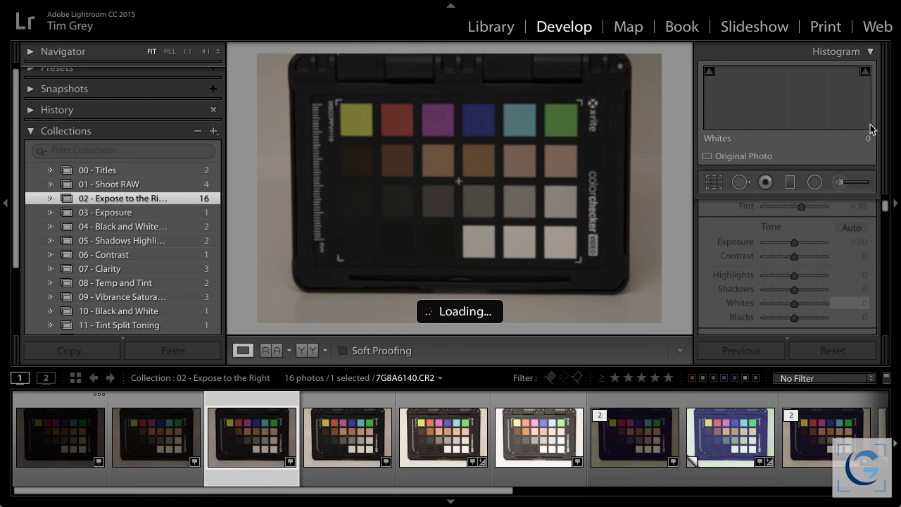
{"action": "key", "text": "Right"}
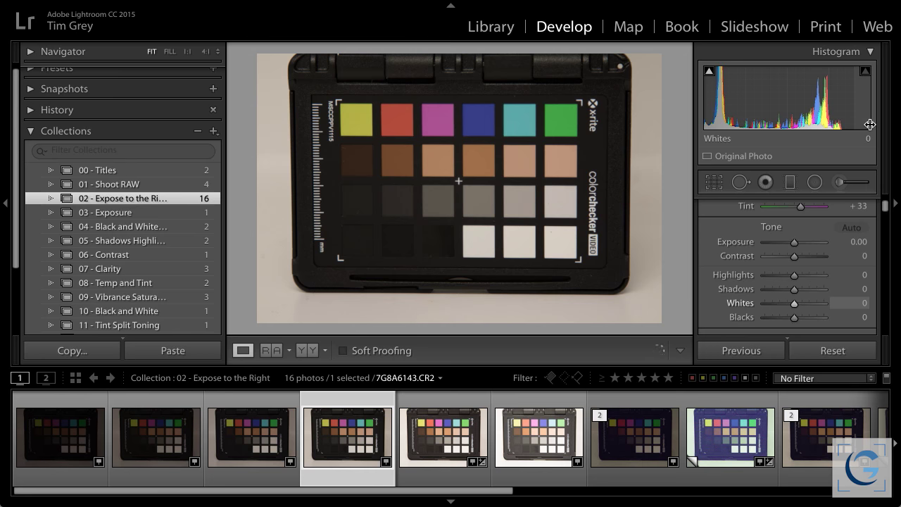
{"action": "key", "text": "Right"}
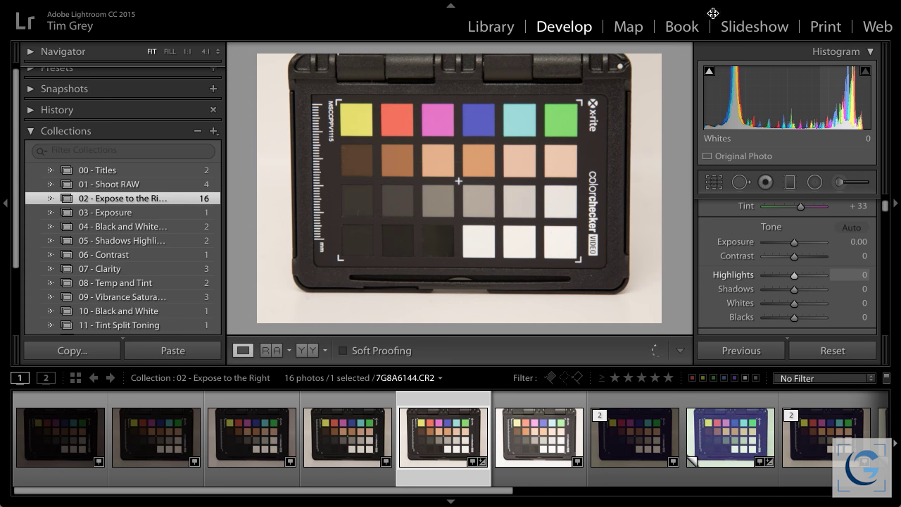
Show the collection in the Library's Grid view and filter it to master photos only.
{"action": "left_click", "coordinate": [492, 28]}
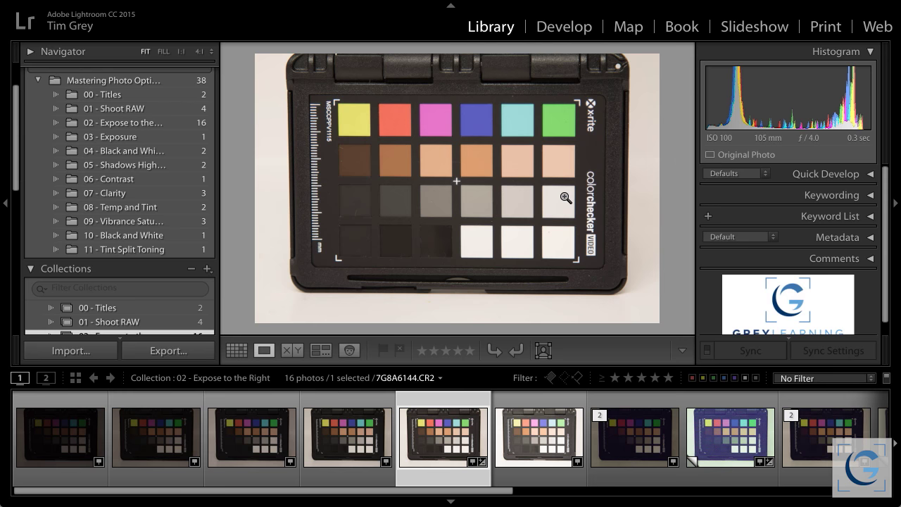
{"action": "key", "text": "g"}
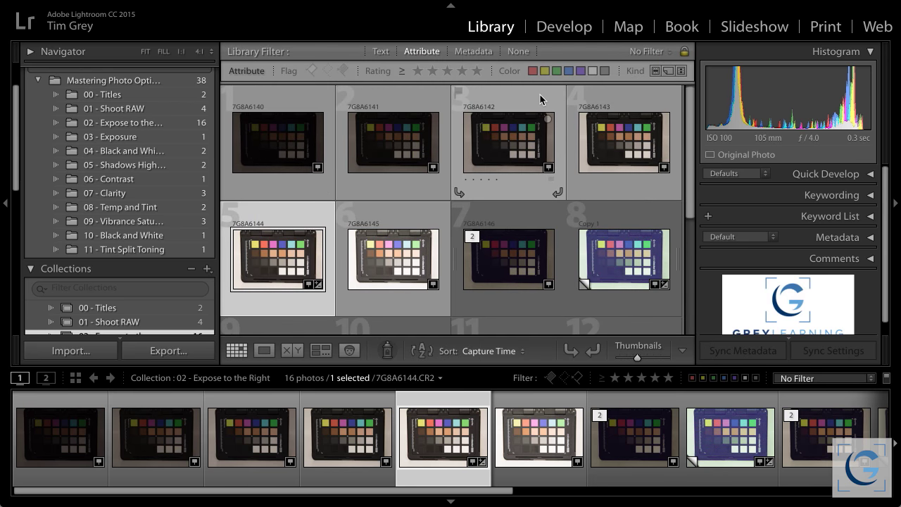
{"action": "left_click", "coordinate": [655, 71]}
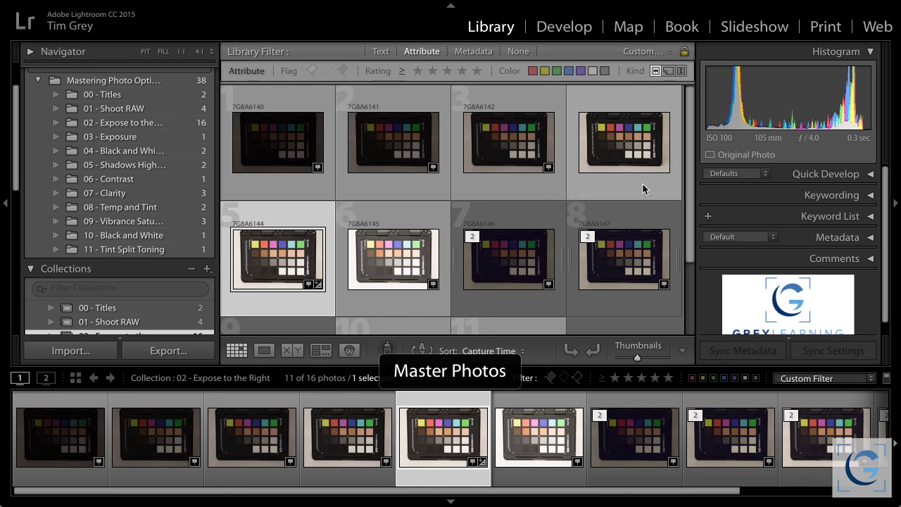
View photo 7G8A6146 in Loupe view and go through the ISO 16000 exposures up to 7G8A6150.
{"action": "scroll", "coordinate": [644, 189], "scroll_direction": "down", "scroll_amount": 2}
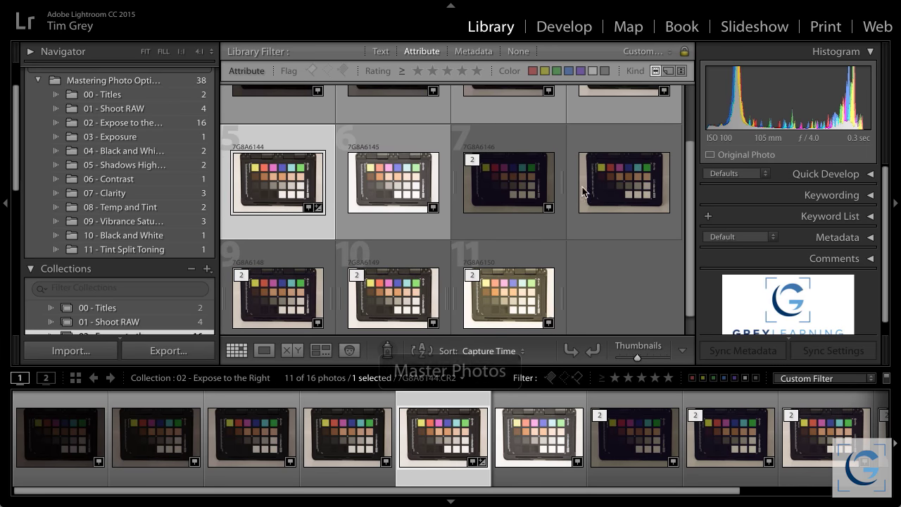
{"action": "double_click", "coordinate": [514, 176]}
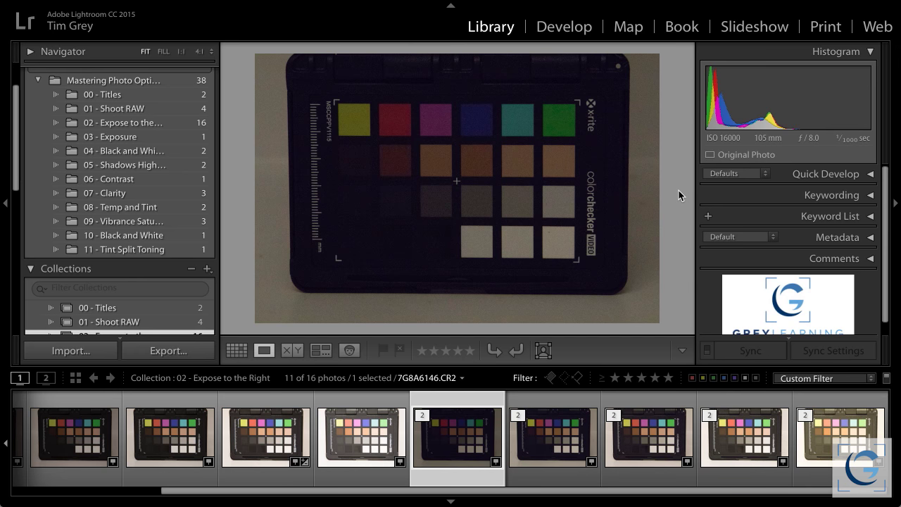
{"action": "key", "text": "Right"}
{"action": "key", "text": "Right"}
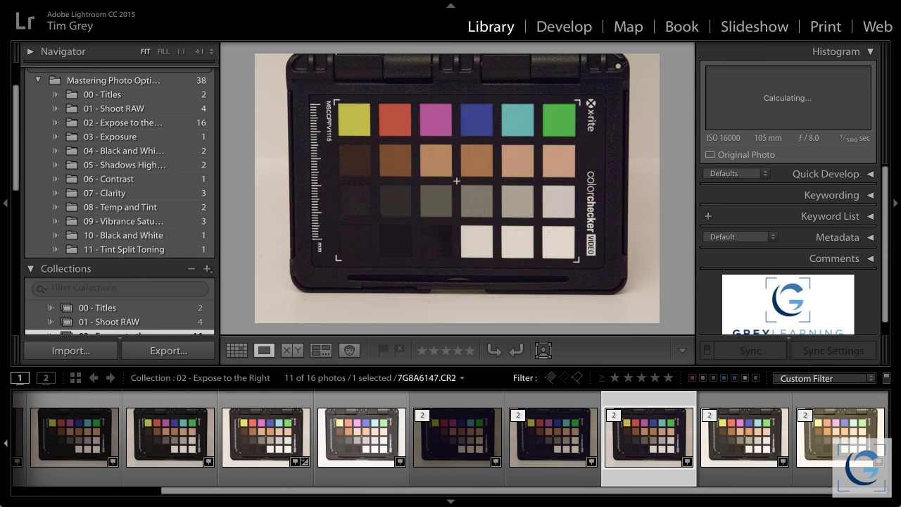
{"action": "key", "text": "Right"}
{"action": "key", "text": "Right"}
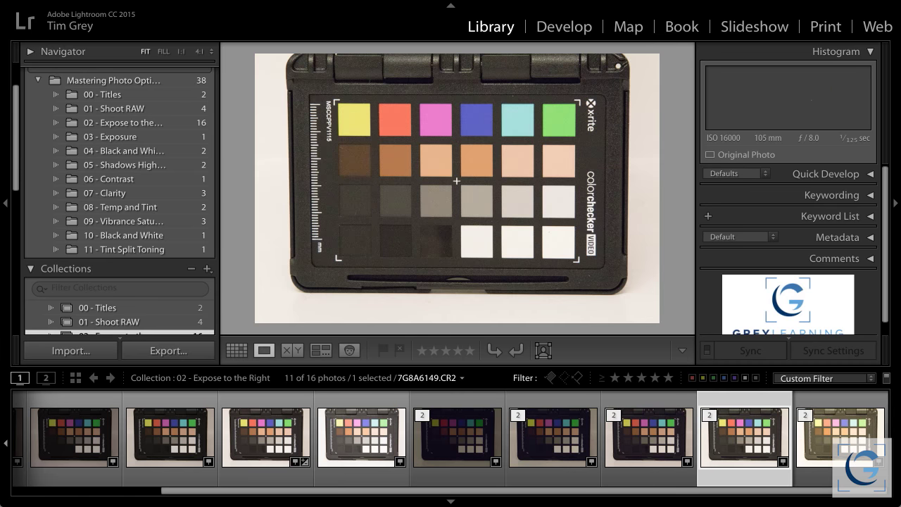
{"action": "key", "text": "Right"}
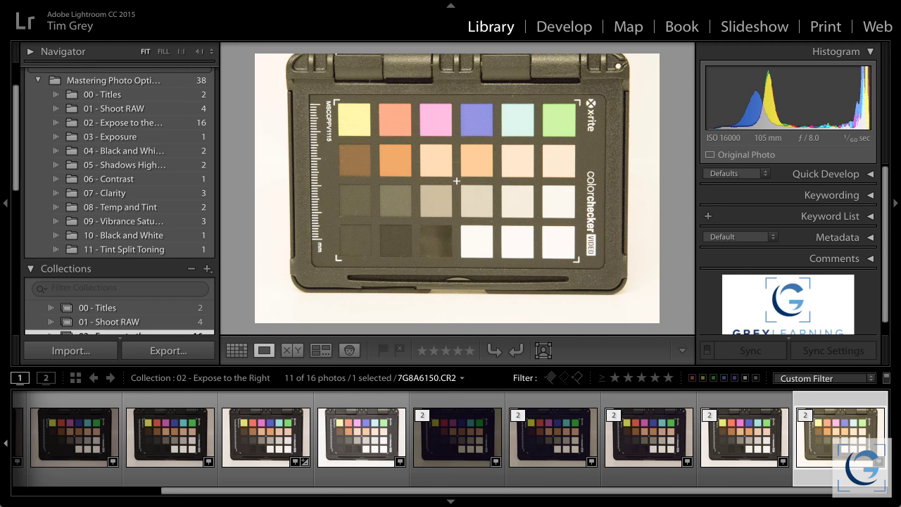
Go back and forth between the ISO 16000 exposures to compare their histograms, ending on 7G8A6148.
{"action": "key", "text": "Left"}
{"action": "key", "text": "Left"}
{"action": "key", "text": "Left"}
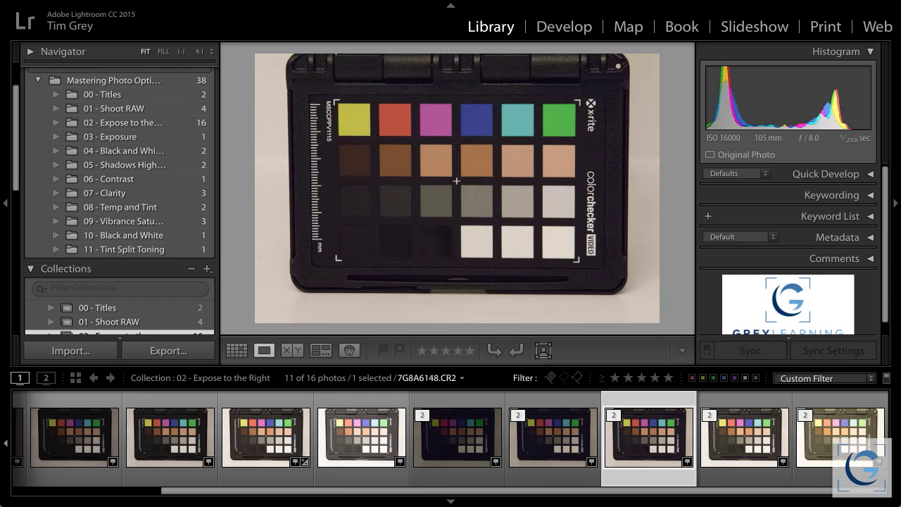
{"action": "key", "text": "Left"}
{"action": "key", "text": "Right"}
{"action": "key", "text": "Right"}
{"action": "key", "text": "Right"}
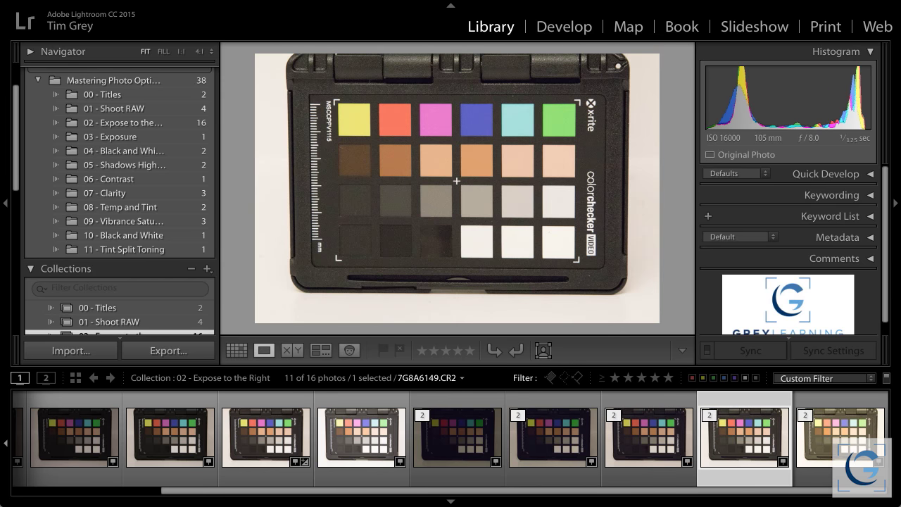
{"action": "key", "text": "Left"}
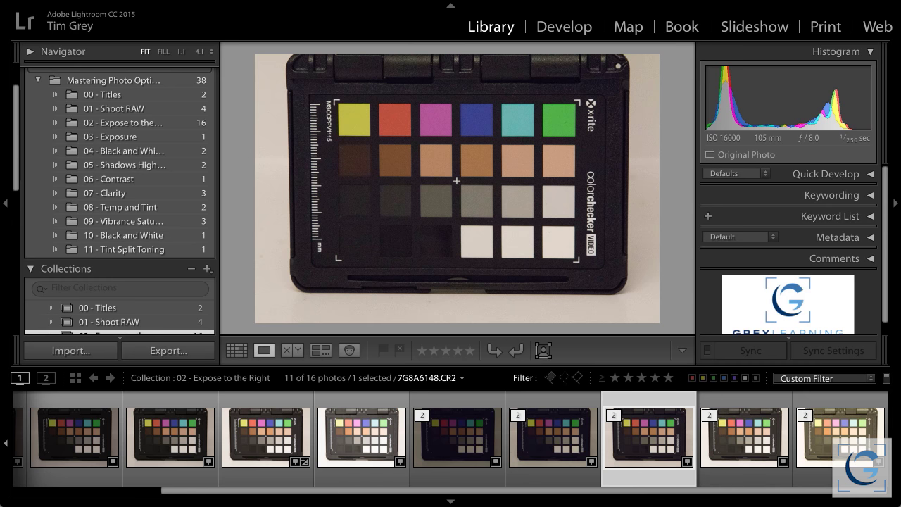
Return to Grid view and change the kind filter to show only virtual copies.
{"action": "key", "text": "g"}
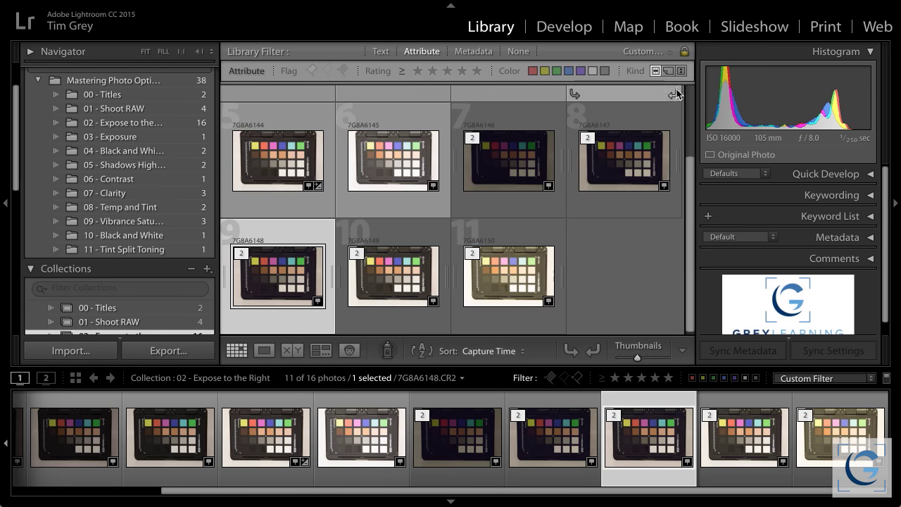
{"action": "left_click", "coordinate": [681, 71]}
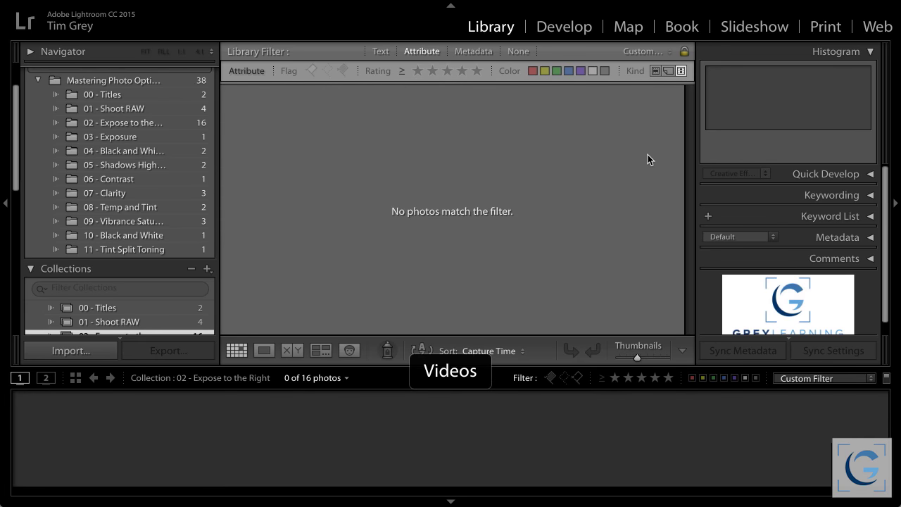
{"action": "left_click", "coordinate": [668, 71]}
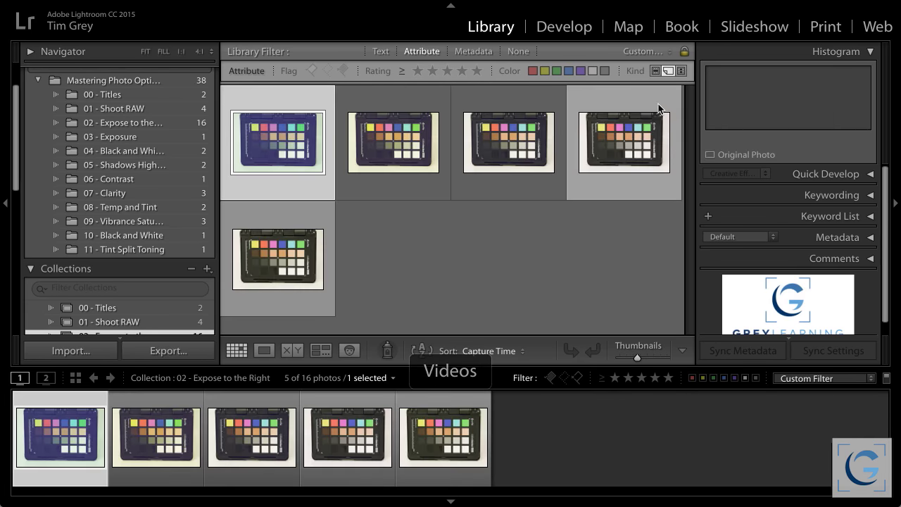
Zoom to 1:1 on the centre cross of the 7G8A6146 virtual copy and compare noise through to the 7G8A6150 copy.
{"action": "double_click", "coordinate": [285, 138]}
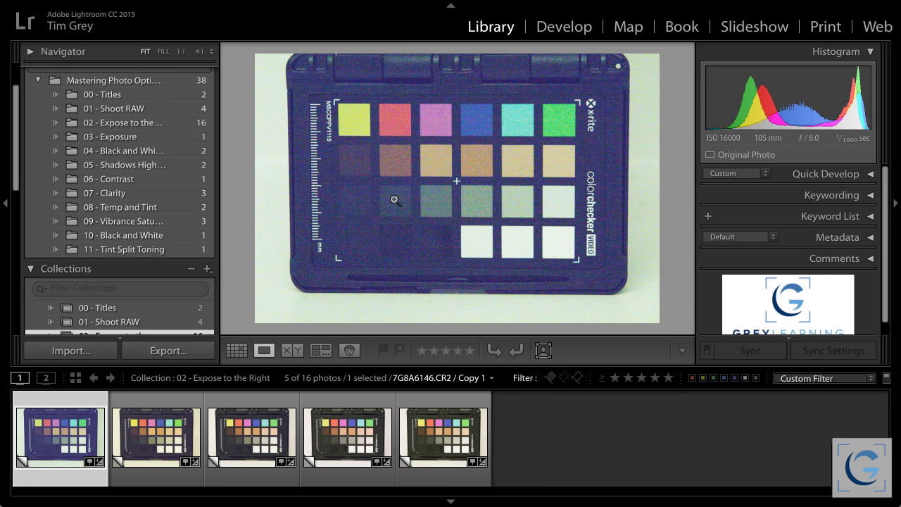
{"action": "left_click", "coordinate": [457, 181]}
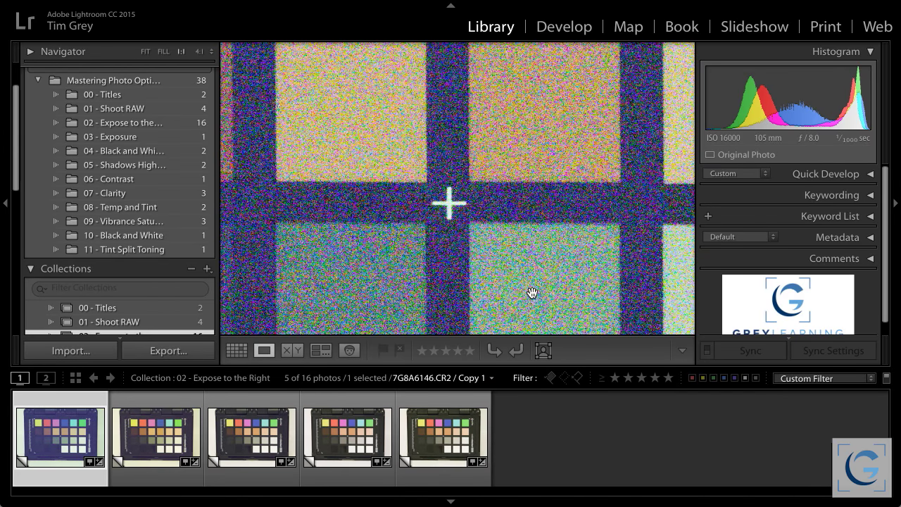
{"action": "key", "text": "Right"}
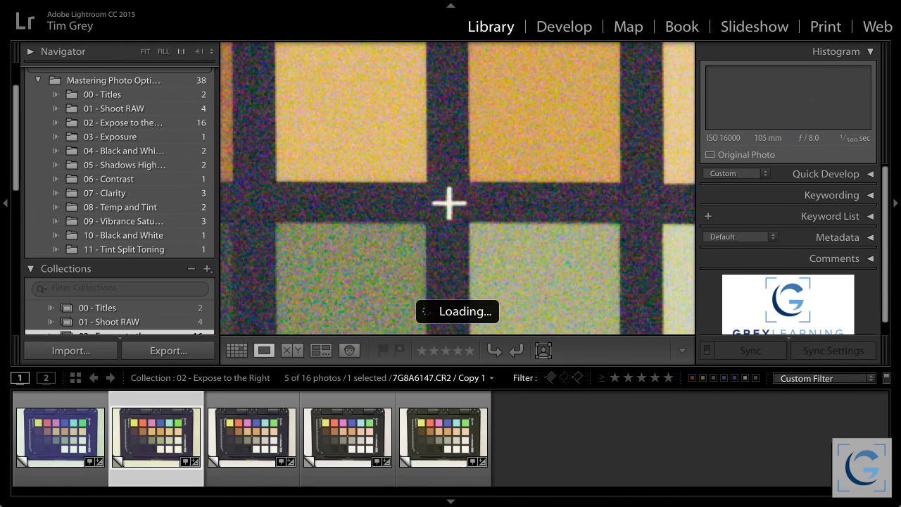
{"action": "key", "text": "Right"}
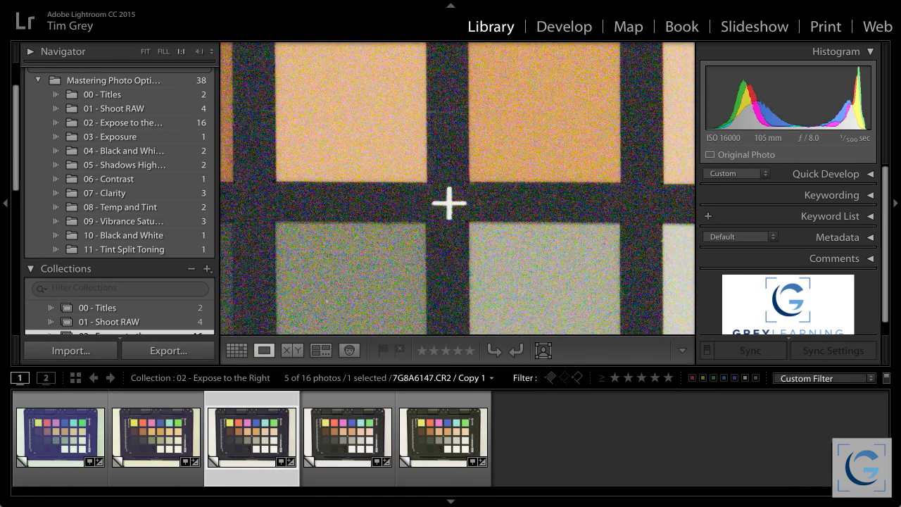
{"action": "key", "text": "Right"}
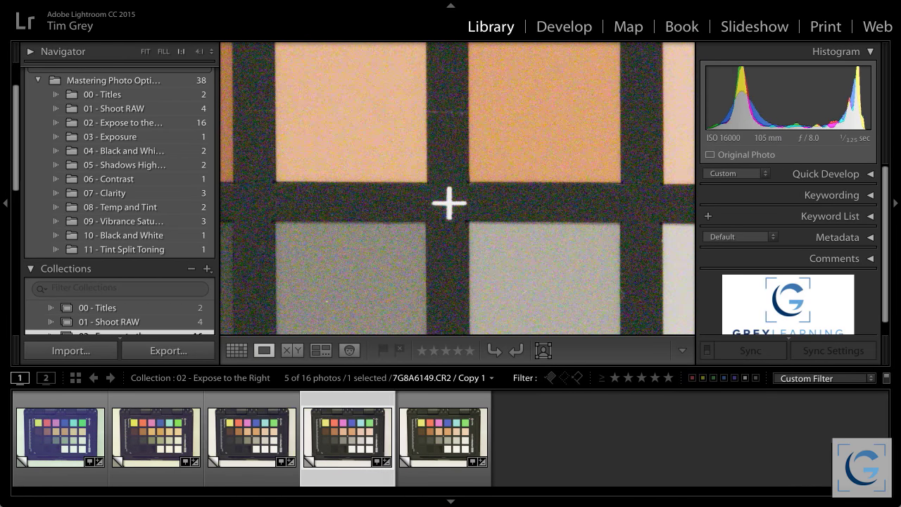
{"action": "key", "text": "Right"}
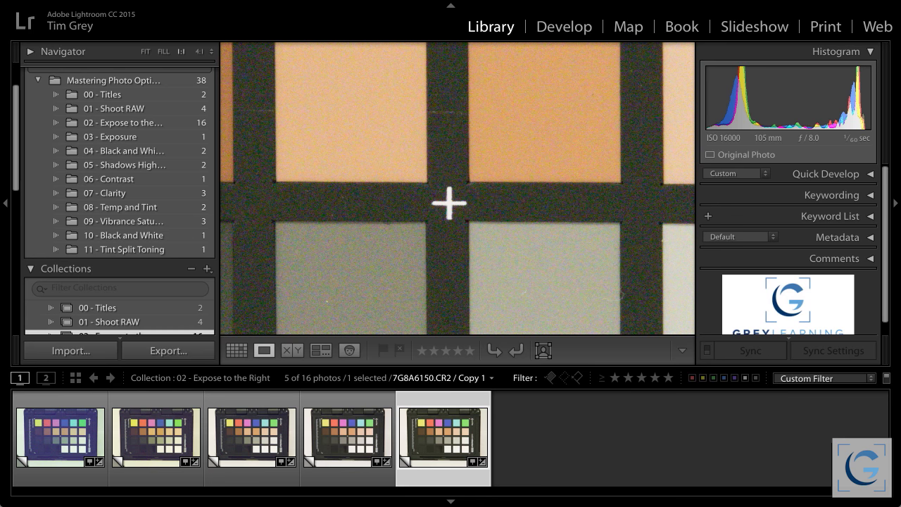
Go back through the zoomed virtual copies to the 7G8A6146 copy to compare noise, ending in Grid view.
{"action": "key", "text": "Left"}
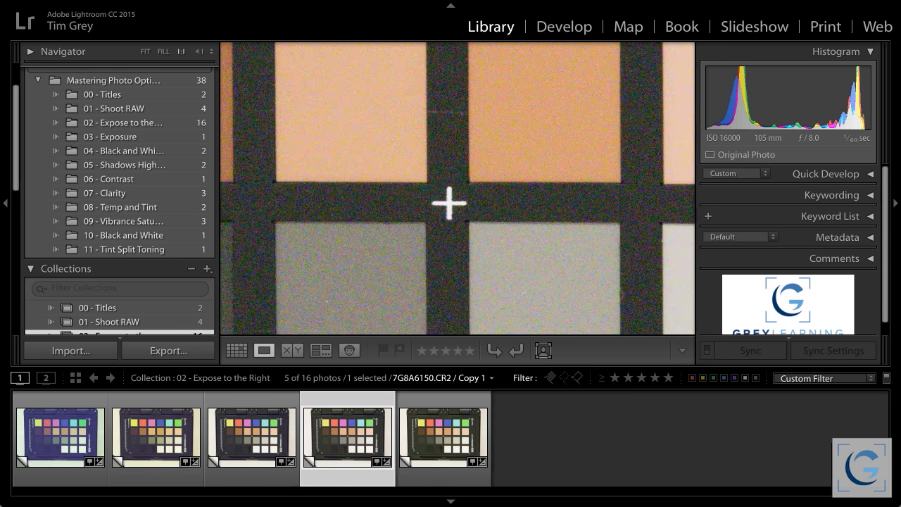
{"action": "key", "text": "Left"}
{"action": "key", "text": "Left"}
{"action": "key", "text": "Left"}
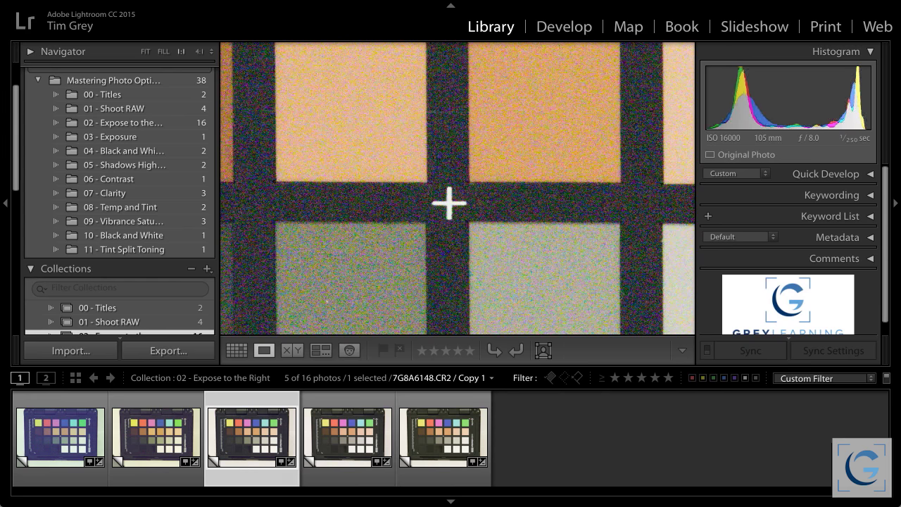
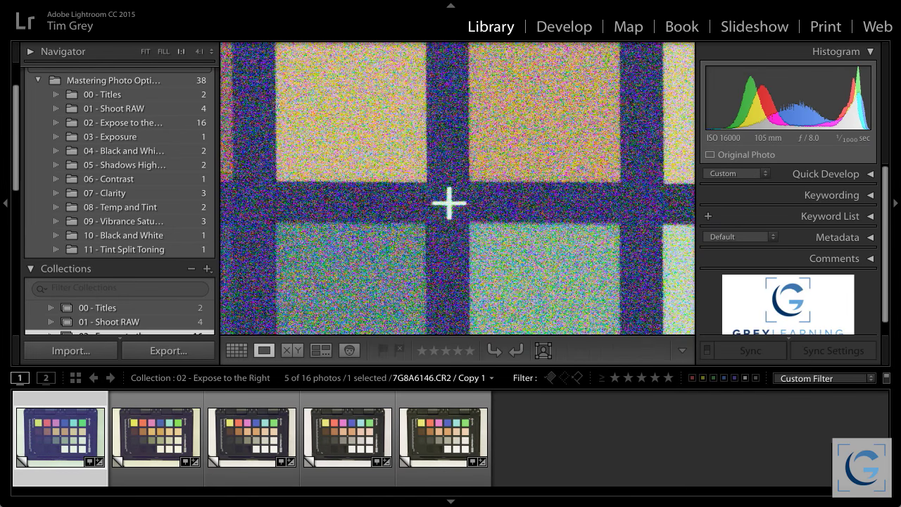
{"action": "key", "text": "g"}
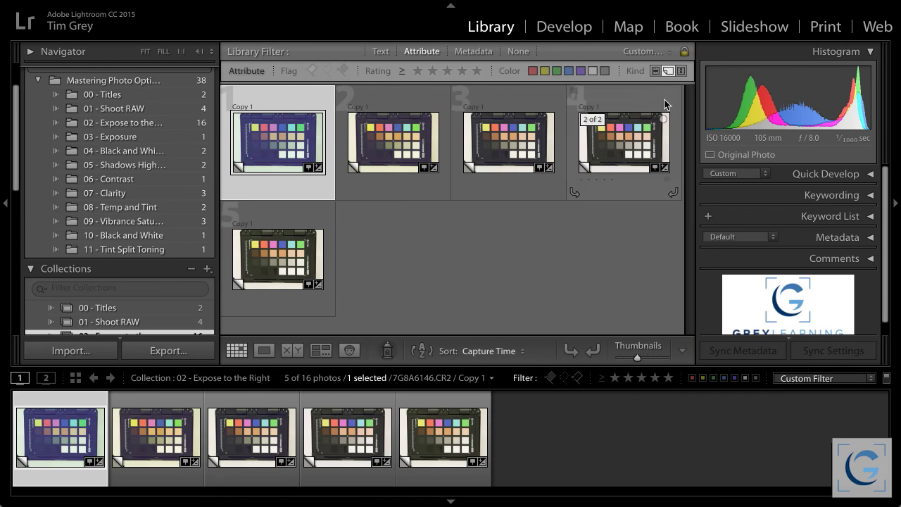
Turn off the library filter and inspect the original 7G8A6146 photo at 1:1 and at Fit size.
{"action": "left_click", "coordinate": [668, 70]}
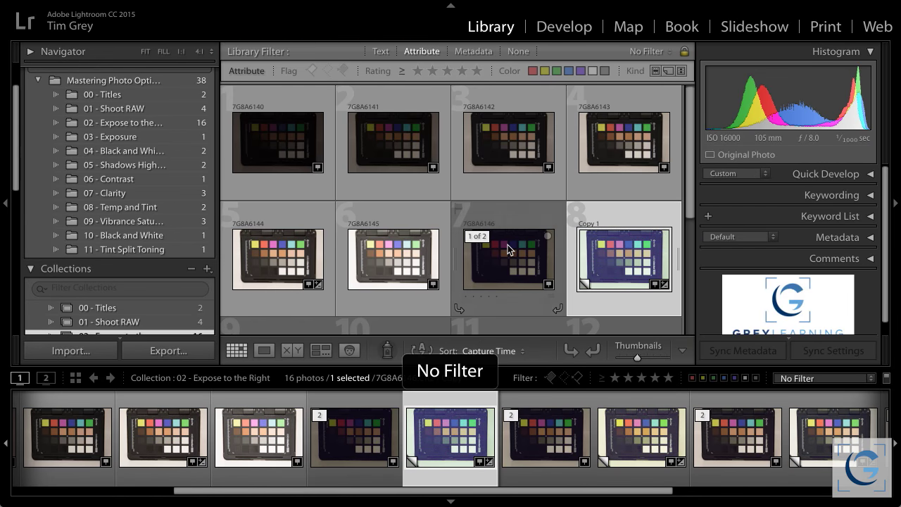
{"action": "double_click", "coordinate": [509, 245]}
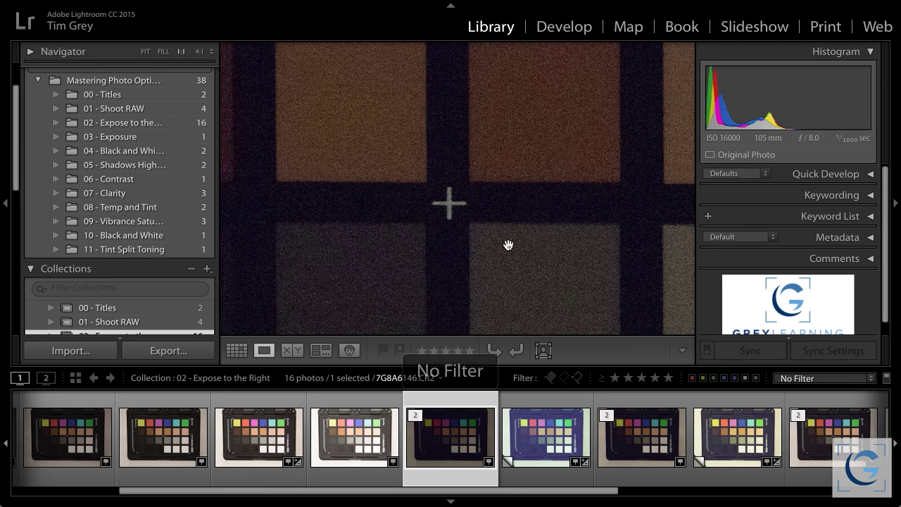
{"action": "left_click", "coordinate": [508, 245]}
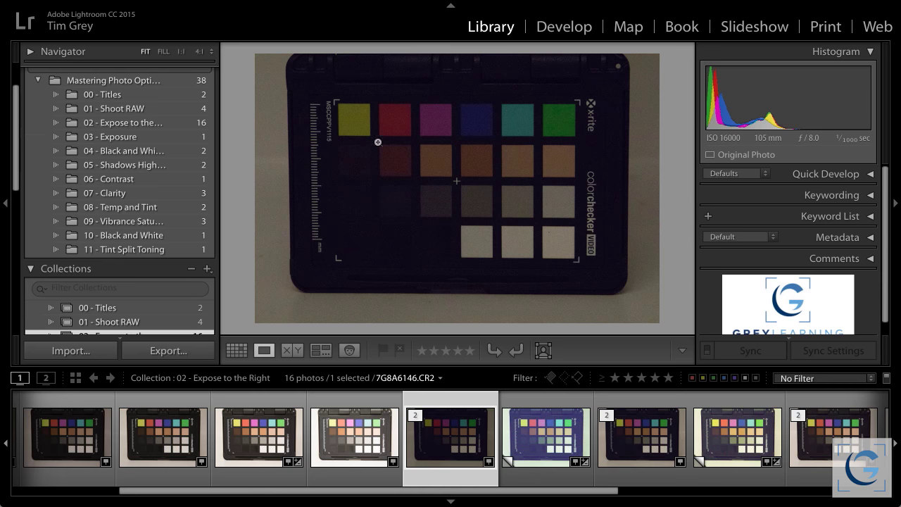
Open the rose photo from the 03 - Exposure folder in the Develop module and hide the module picker.
{"action": "left_click", "coordinate": [129, 139]}
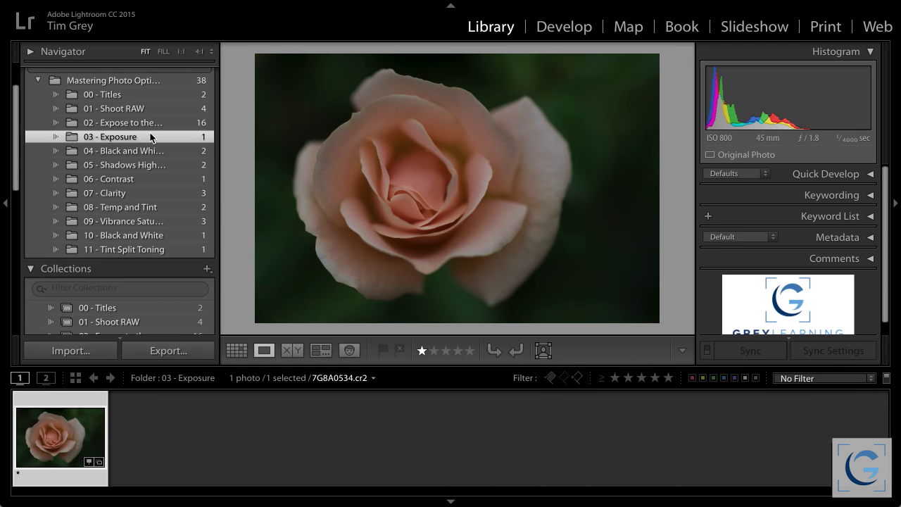
{"action": "left_click", "coordinate": [557, 31]}
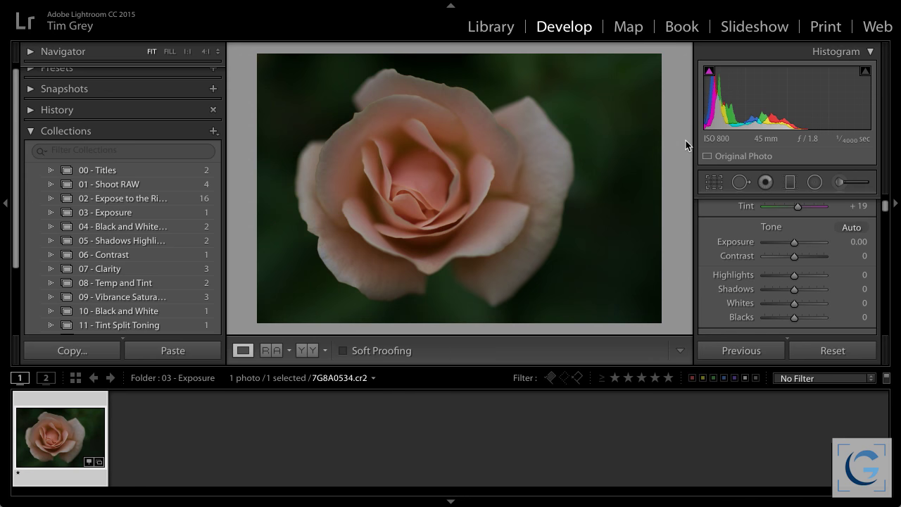
{"action": "left_click", "coordinate": [452, 7]}
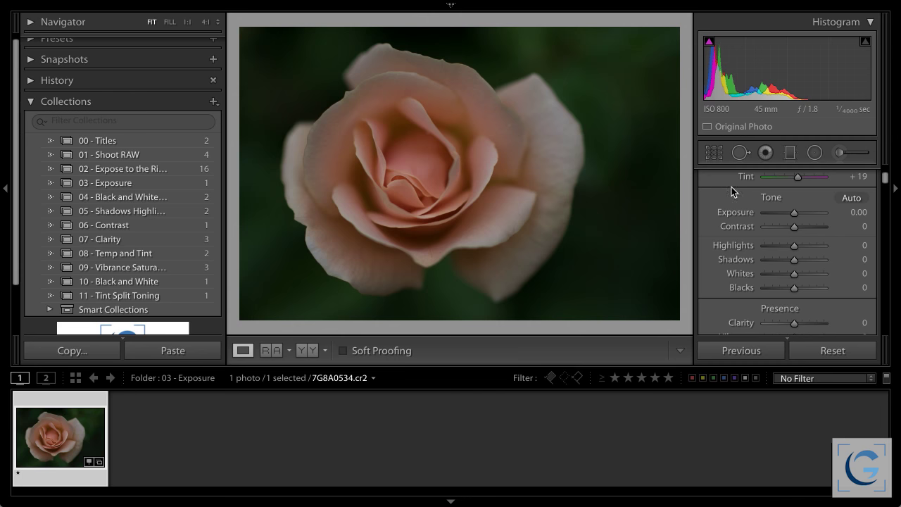
Brighten the rose photo by fine-tuning its Exposure to +0.75.
{"action": "scroll", "coordinate": [756, 220], "scroll_direction": "up", "scroll_amount": 3}
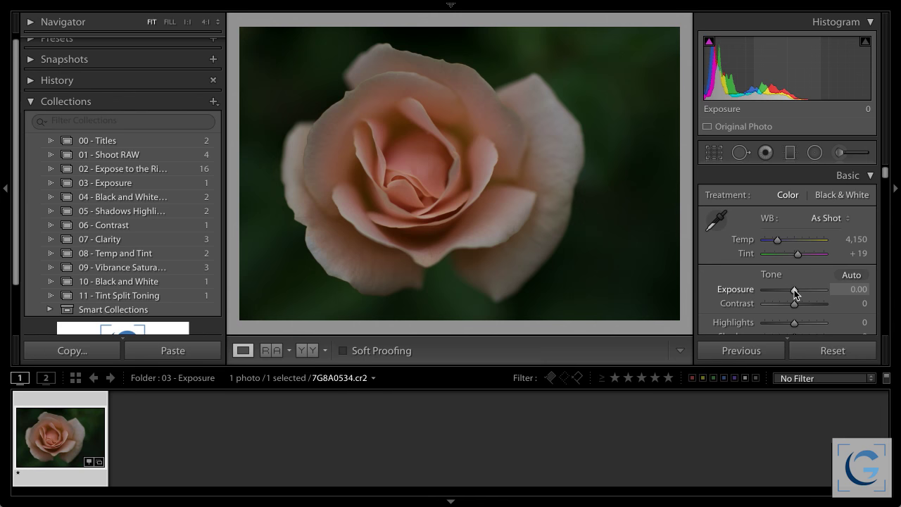
{"action": "left_click_drag", "start_coordinate": [793, 289], "coordinate": [799, 290]}
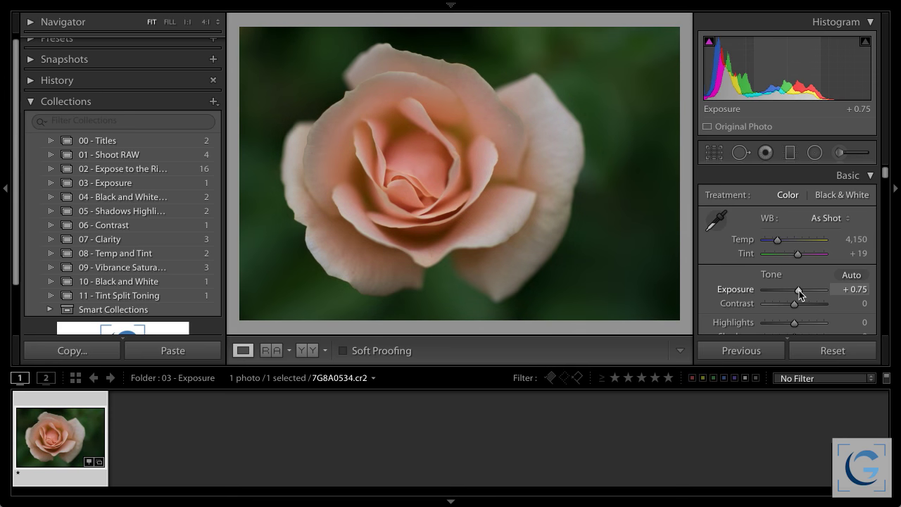
{"action": "mouse_move", "coordinate": [799, 290]}
{"action": "left_mouse_down"}
{"action": "mouse_move", "coordinate": [823, 289]}
{"action": "mouse_move", "coordinate": [799, 288]}
{"action": "left_mouse_up"}
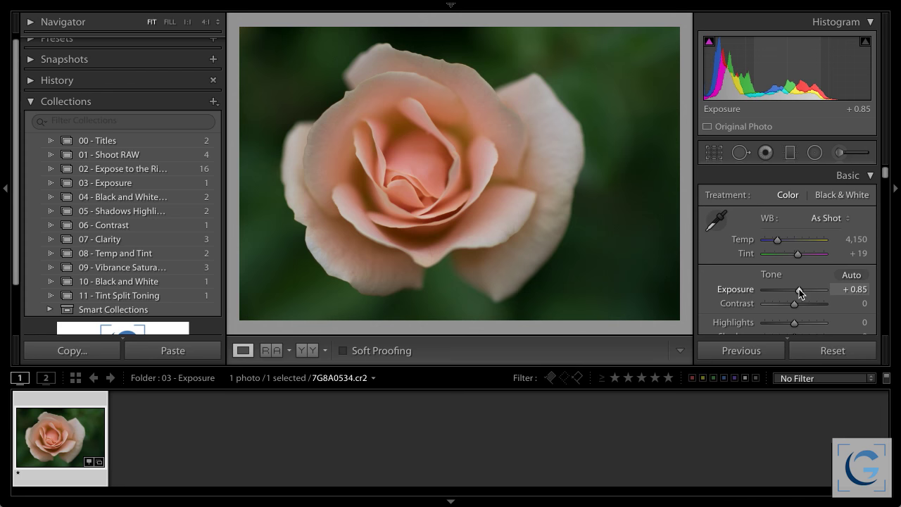
{"action": "left_click_drag", "start_coordinate": [799, 288], "coordinate": [799, 290]}
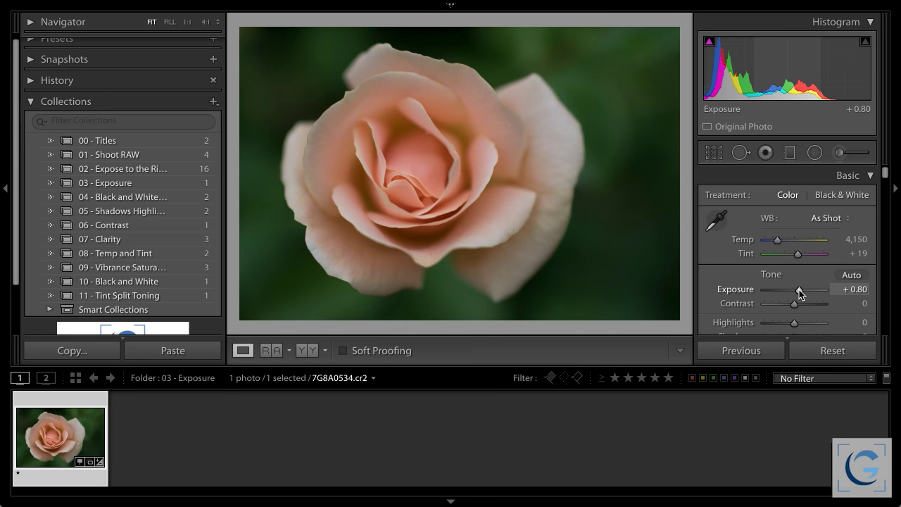
{"action": "left_click_drag", "start_coordinate": [798, 289], "coordinate": [798, 290]}
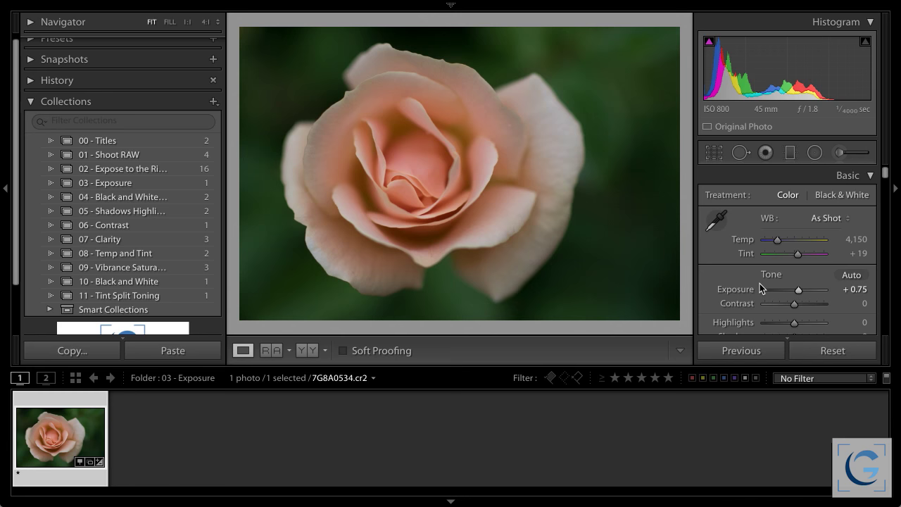
Open the city skyline photo from the 04 - Black and White collection and try Whites down to -100 with the clipping preview.
{"action": "left_click", "coordinate": [112, 200]}
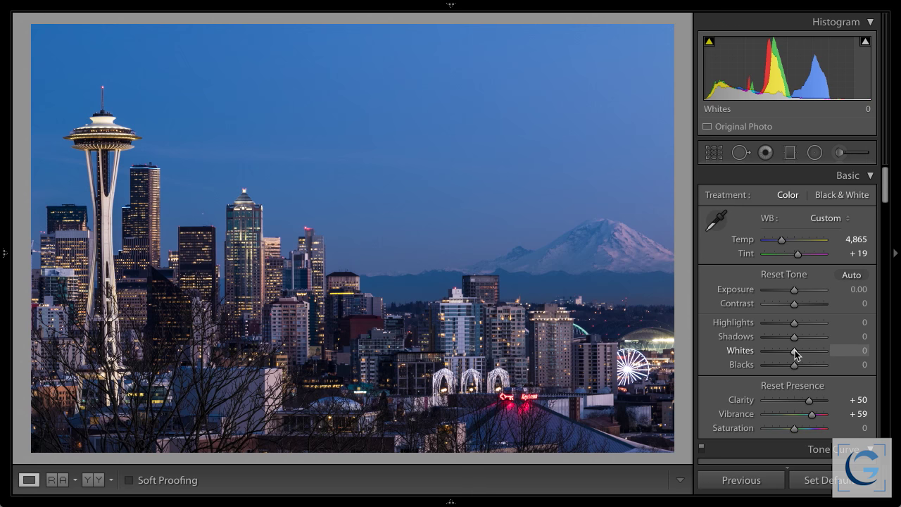
{"action": "left_click", "coordinate": [795, 353], "text": "alt"}
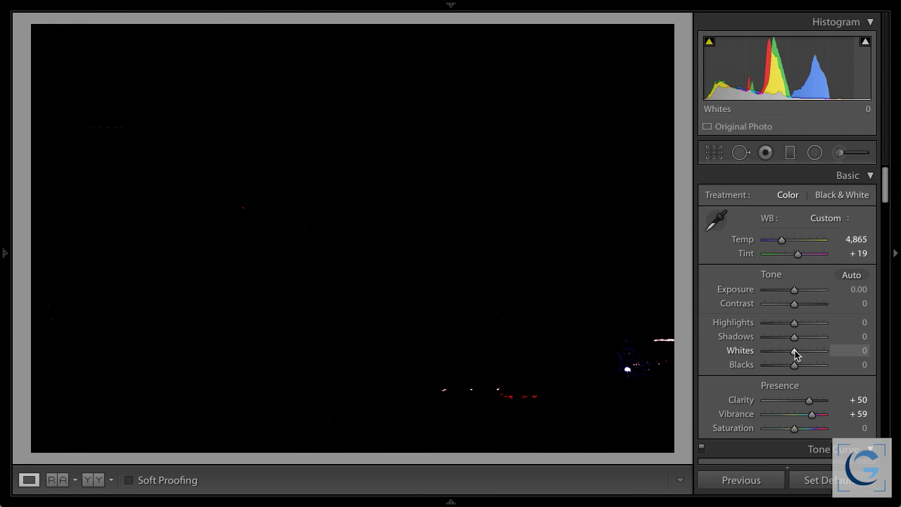
{"action": "mouse_move", "coordinate": [795, 354]}
{"action": "left_mouse_down"}
{"action": "mouse_move", "coordinate": [826, 351]}
{"action": "mouse_move", "coordinate": [795, 354]}
{"action": "left_mouse_up"}
{"action": "left_click_drag", "start_coordinate": [795, 351], "coordinate": [760, 355]}
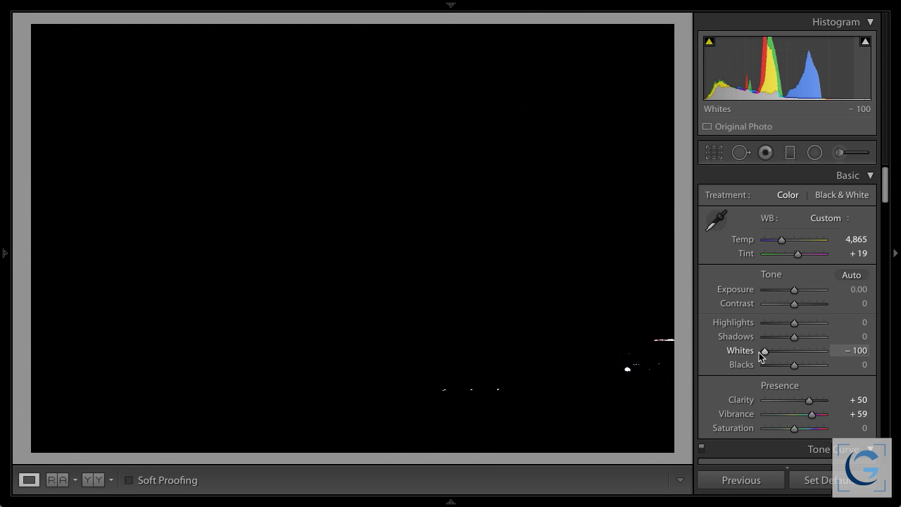
{"action": "left_click_drag", "start_coordinate": [760, 356], "coordinate": [793, 351]}
Reset the skyline photo's Whites to 0 and set Blacks to +2 using the clipping preview.
{"action": "double_click", "coordinate": [792, 351]}
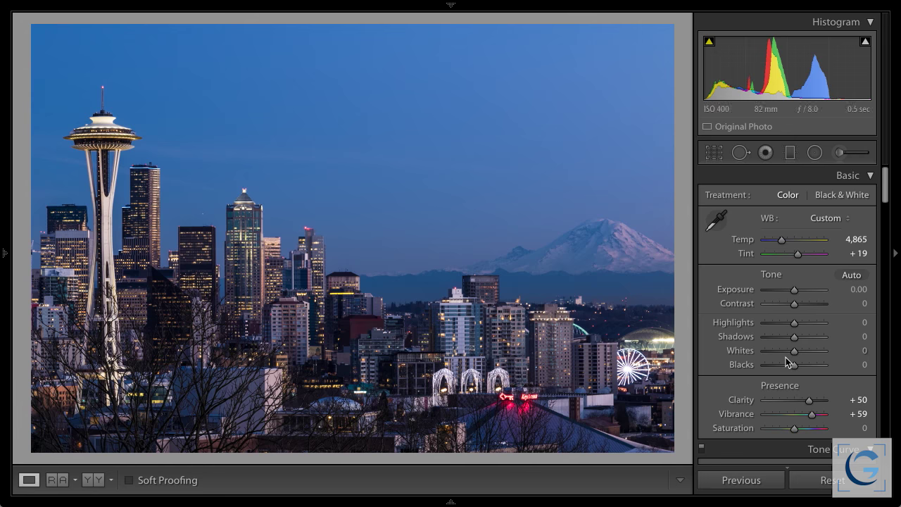
{"action": "mouse_move", "coordinate": [791, 353]}
{"action": "left_mouse_down"}
{"action": "mouse_move", "coordinate": [798, 356]}
{"action": "mouse_move", "coordinate": [792, 352]}
{"action": "left_mouse_up"}
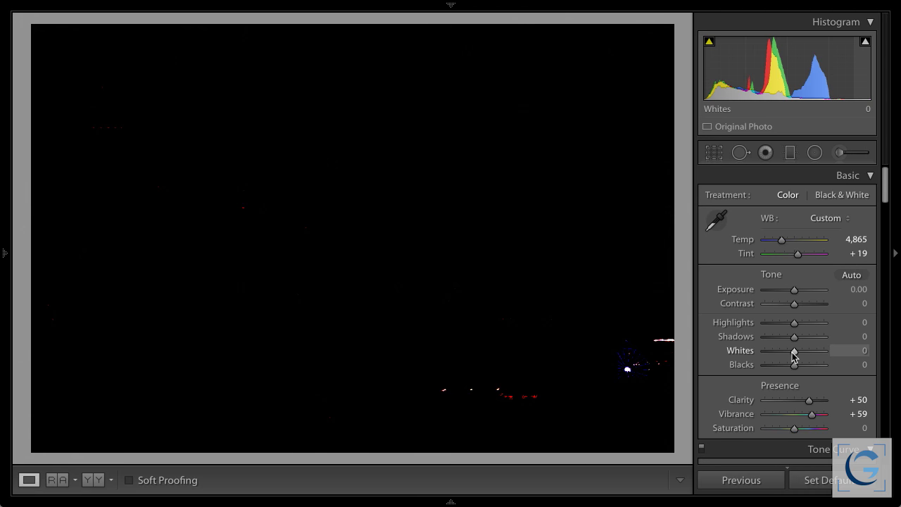
{"action": "mouse_move", "coordinate": [792, 352]}
{"action": "left_mouse_down"}
{"action": "mouse_move", "coordinate": [791, 365]}
{"action": "mouse_move", "coordinate": [774, 367]}
{"action": "mouse_move", "coordinate": [795, 362]}
{"action": "left_mouse_up"}
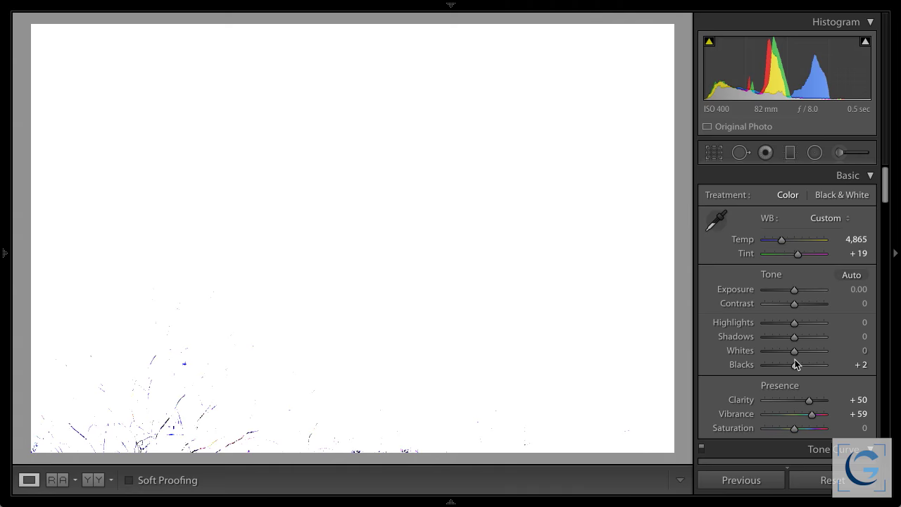
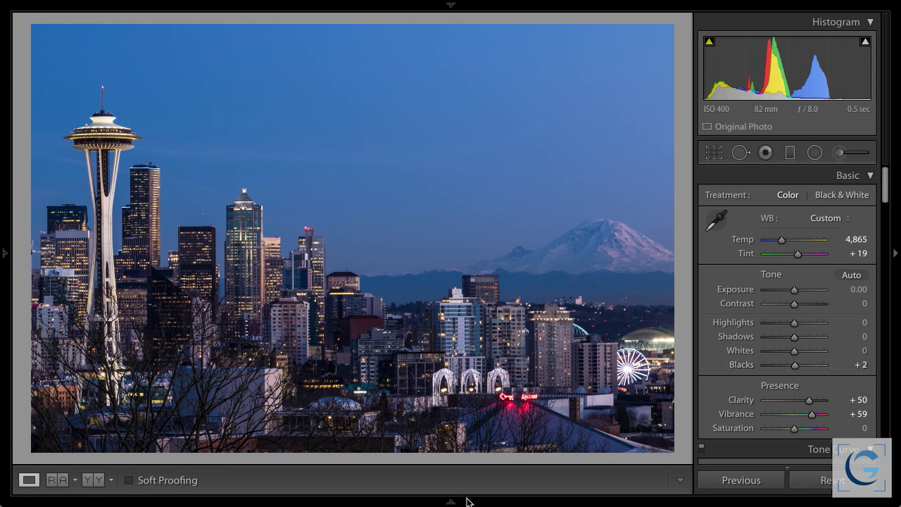
Switch to the foggy Space Needle photo, set Whites to +81, and reset Blacks after trying -100.
{"action": "mouse_move", "coordinate": [465, 502]}
{"action": "left_click", "coordinate": [175, 441]}
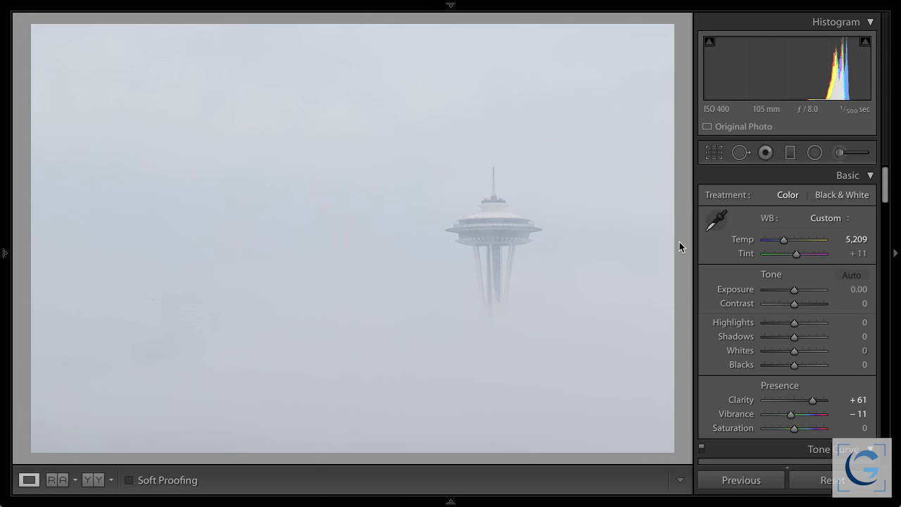
{"action": "left_click_drag", "start_coordinate": [796, 352], "coordinate": [758, 367]}
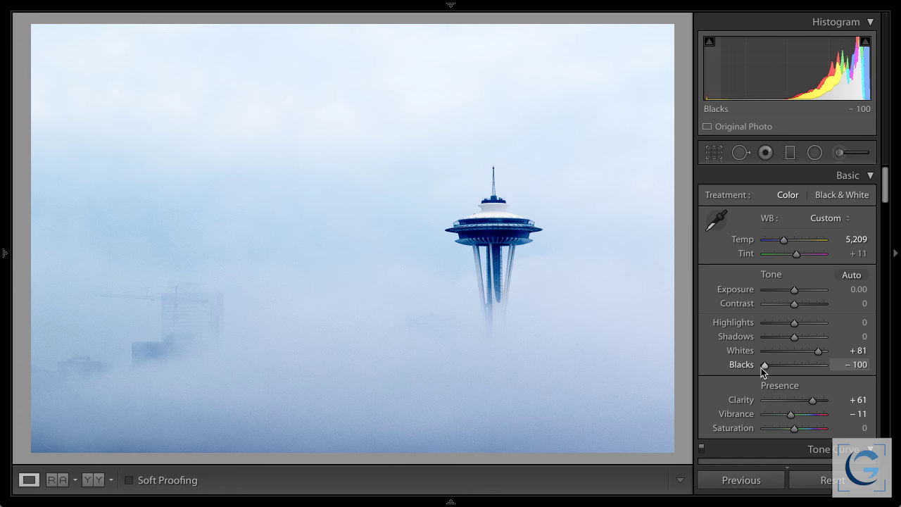
{"action": "double_click", "coordinate": [764, 364]}
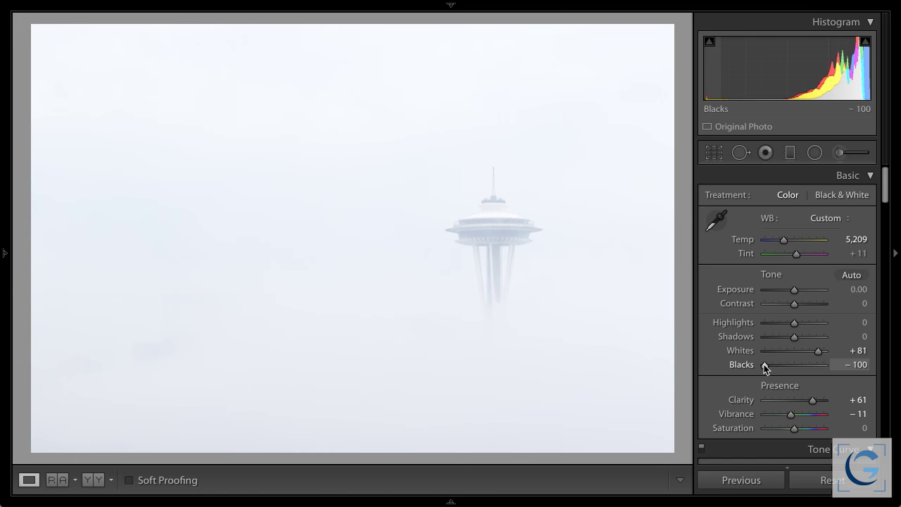
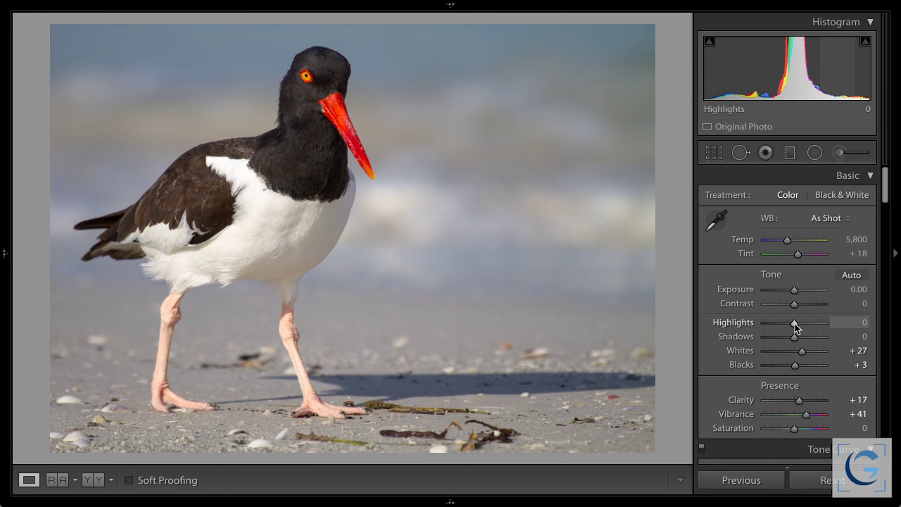
Try Highlights at +100 and +47 on the shorebird photo and lower it to -73.
{"action": "left_click_drag", "start_coordinate": [795, 323], "coordinate": [831, 322]}
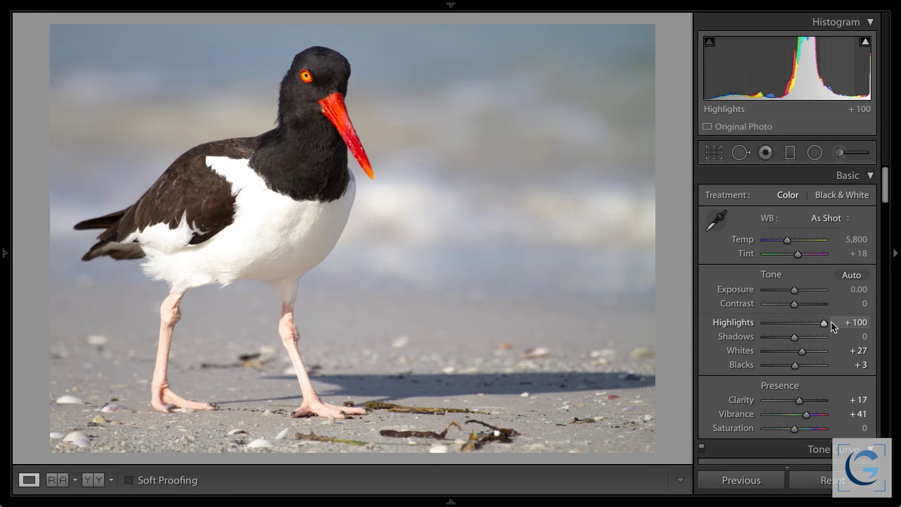
{"action": "left_click_drag", "start_coordinate": [831, 321], "coordinate": [808, 323]}
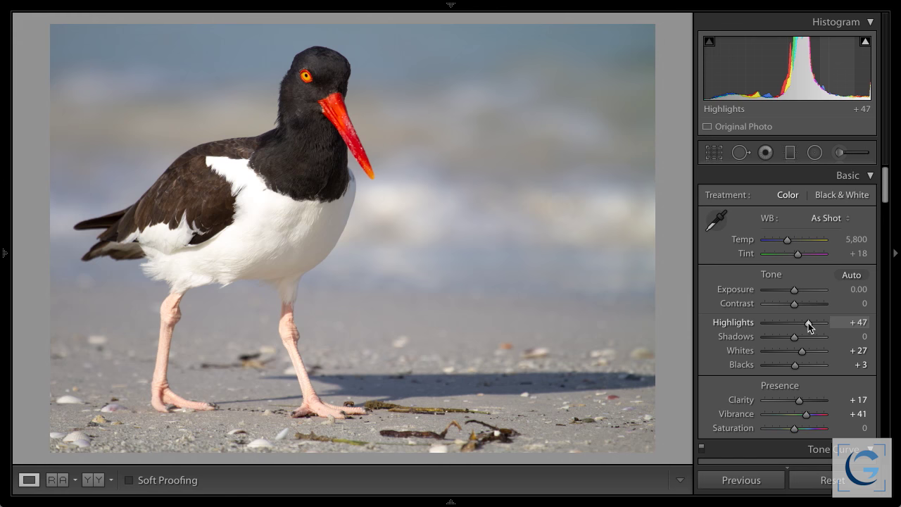
{"action": "left_click_drag", "start_coordinate": [808, 322], "coordinate": [773, 319]}
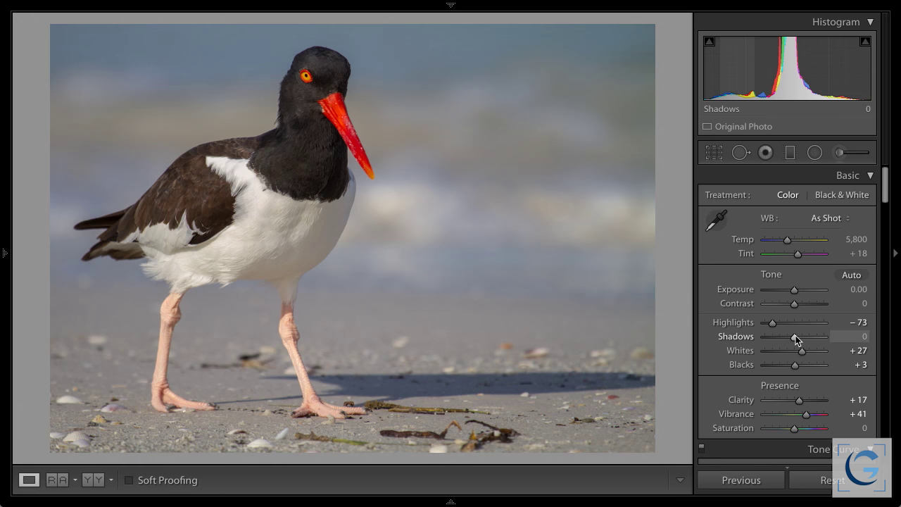
Compare Shadows values between -58 and +94 on the shorebird photo, settling on Highlights -86 and Shadows -22.
{"action": "left_click_drag", "start_coordinate": [793, 335], "coordinate": [777, 337]}
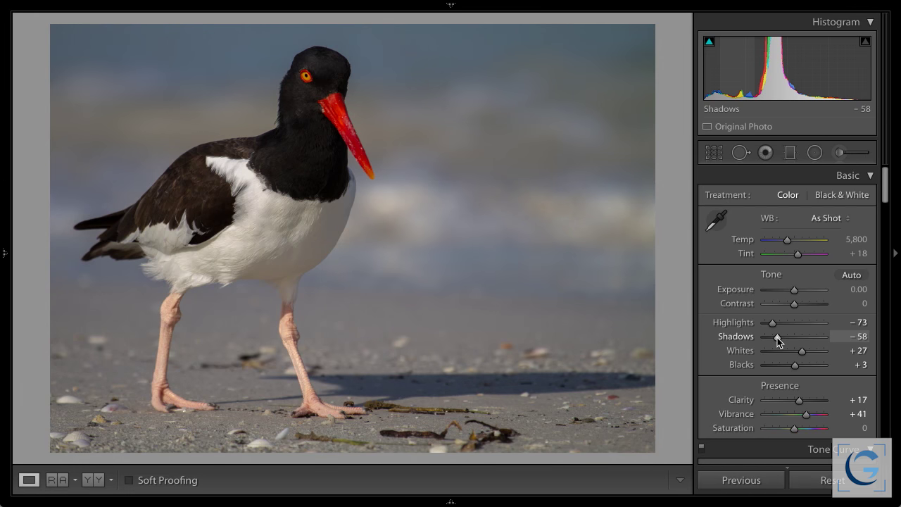
{"action": "left_click_drag", "start_coordinate": [777, 337], "coordinate": [822, 334]}
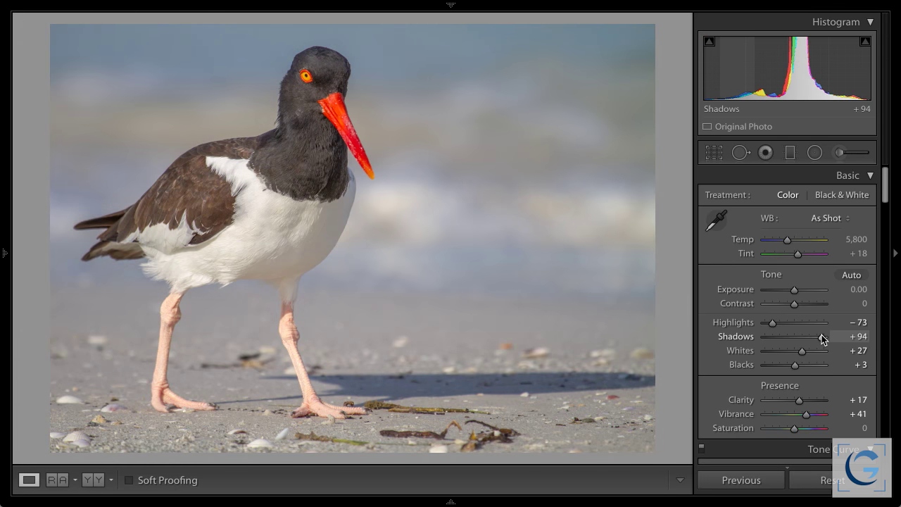
{"action": "left_click_drag", "start_coordinate": [821, 337], "coordinate": [794, 338]}
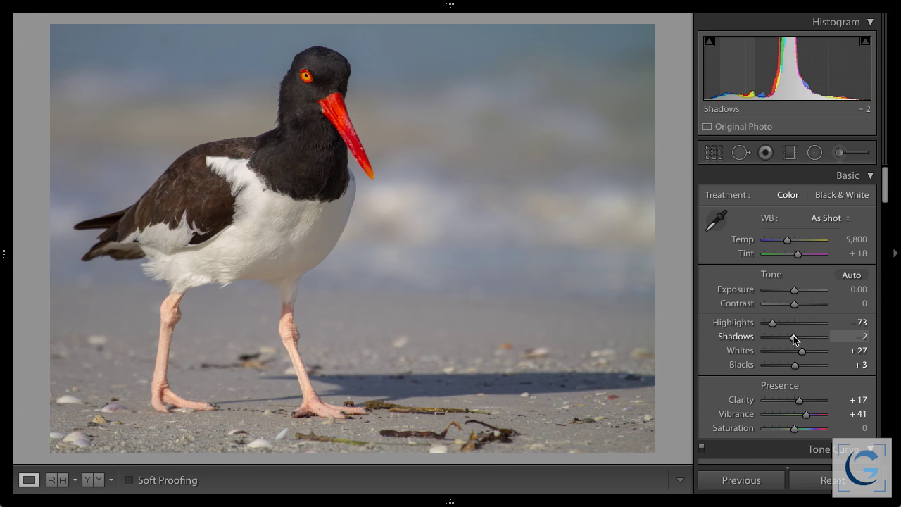
{"action": "left_click_drag", "start_coordinate": [793, 335], "coordinate": [807, 335]}
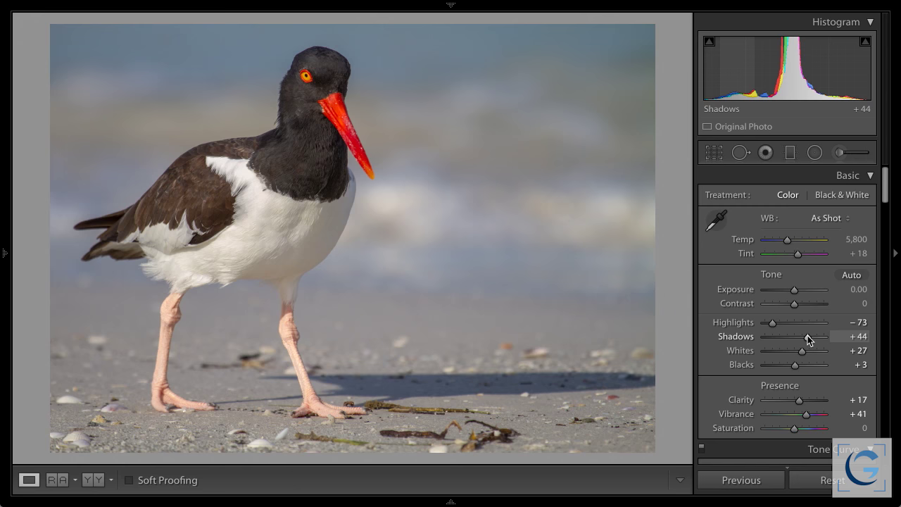
{"action": "left_click_drag", "start_coordinate": [807, 335], "coordinate": [786, 336]}
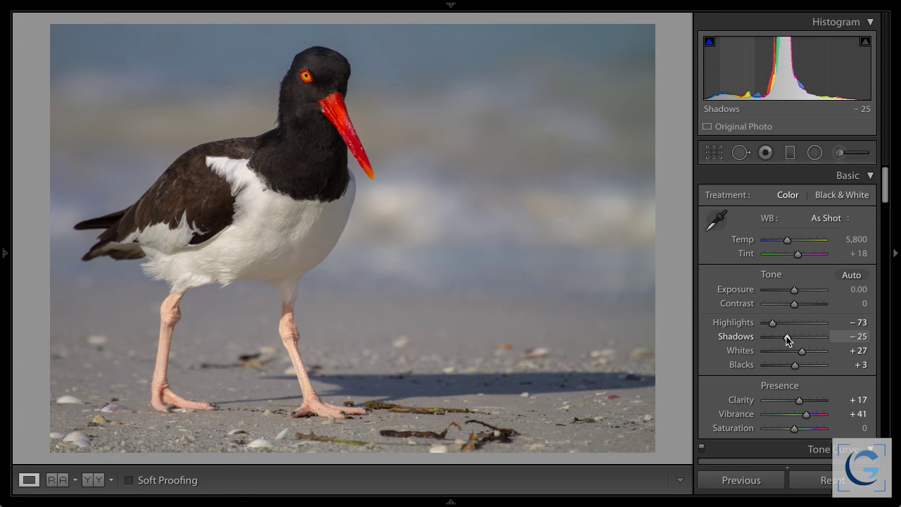
{"action": "left_click_drag", "start_coordinate": [786, 337], "coordinate": [809, 336]}
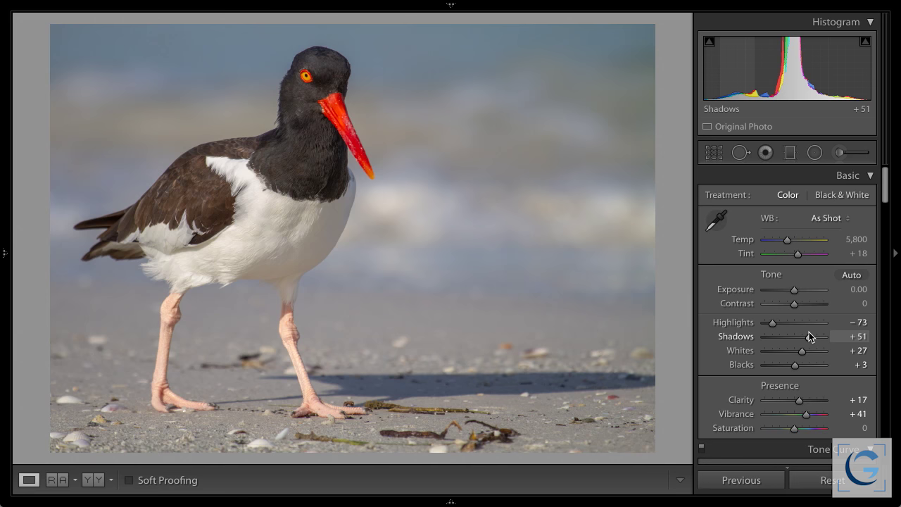
{"action": "left_click_drag", "start_coordinate": [809, 337], "coordinate": [792, 335]}
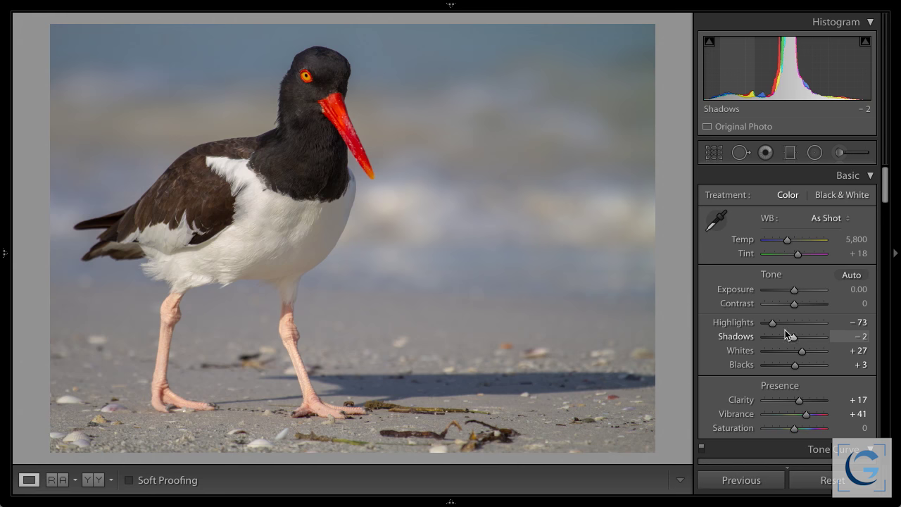
{"action": "left_click_drag", "start_coordinate": [774, 322], "coordinate": [788, 335]}
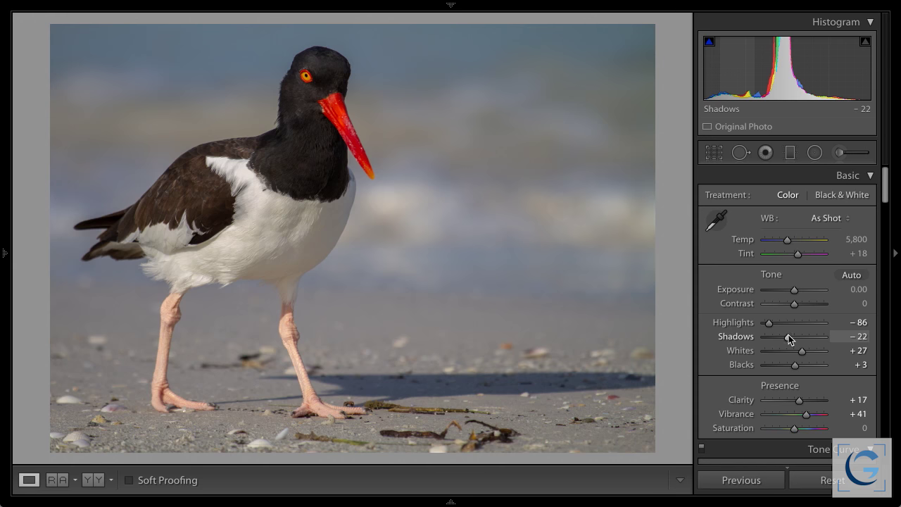
Open the bicycle photo from the 06 - Contrast collection.
{"action": "mouse_move", "coordinate": [4, 252]}
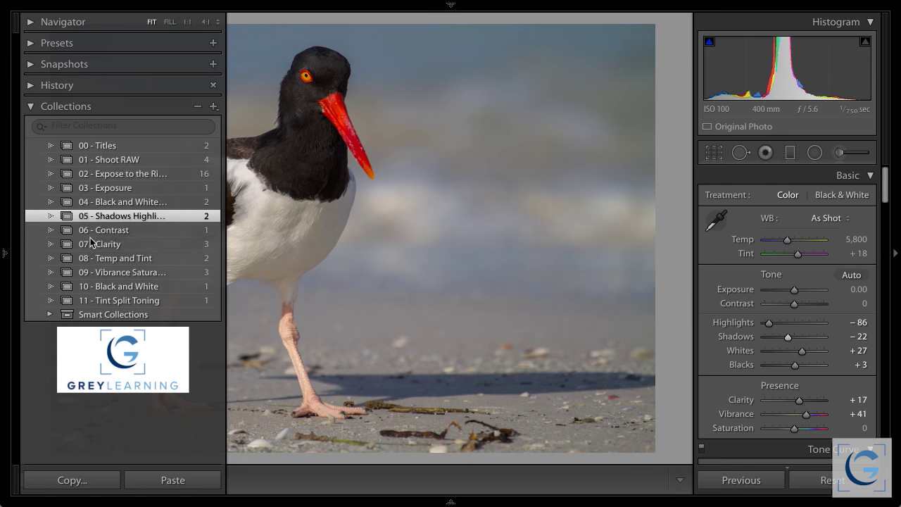
{"action": "left_click", "coordinate": [110, 231]}
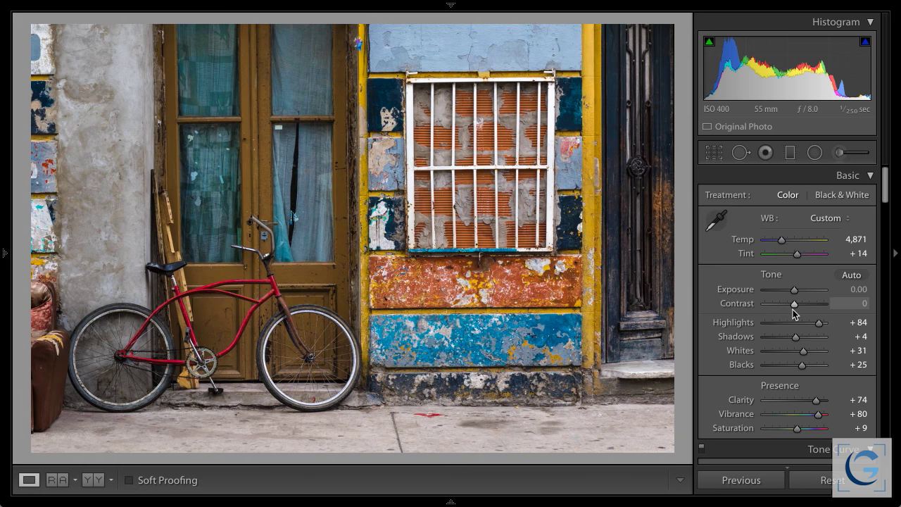
Compare Contrast values of +42 and -33 on the bicycle photo, settling on -17.
{"action": "mouse_move", "coordinate": [793, 307]}
{"action": "left_mouse_down"}
{"action": "mouse_move", "coordinate": [807, 307]}
{"action": "mouse_move", "coordinate": [785, 302]}
{"action": "mouse_move", "coordinate": [807, 303]}
{"action": "left_mouse_up"}
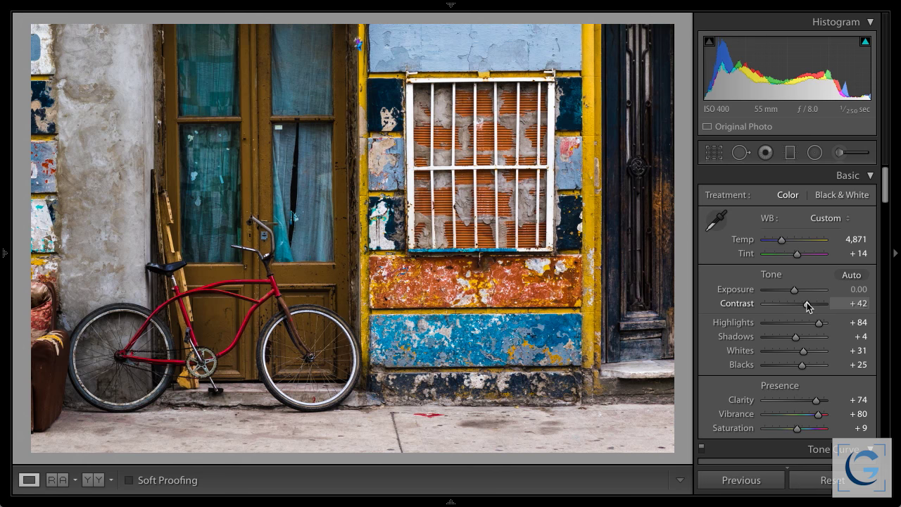
{"action": "left_click_drag", "start_coordinate": [807, 302], "coordinate": [784, 302]}
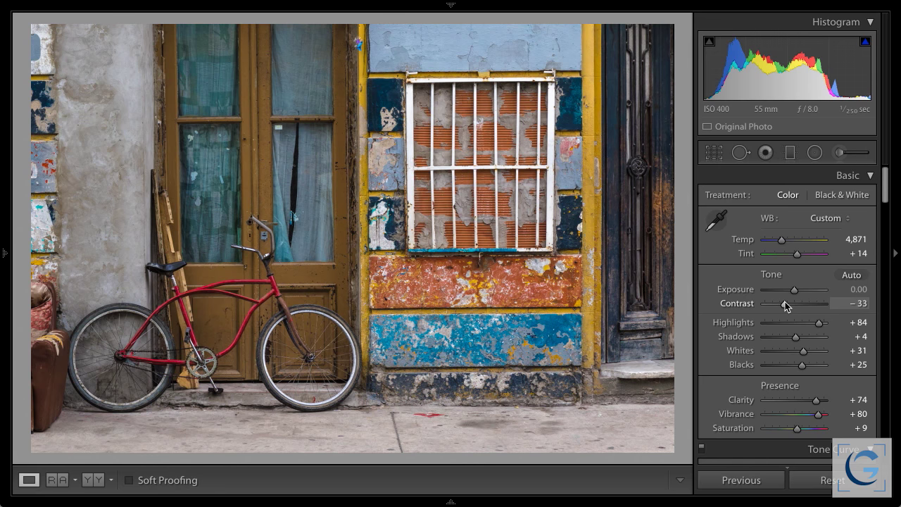
{"action": "mouse_move", "coordinate": [784, 304]}
{"action": "left_mouse_down"}
{"action": "mouse_move", "coordinate": [800, 304]}
{"action": "mouse_move", "coordinate": [788, 304]}
{"action": "left_mouse_up"}
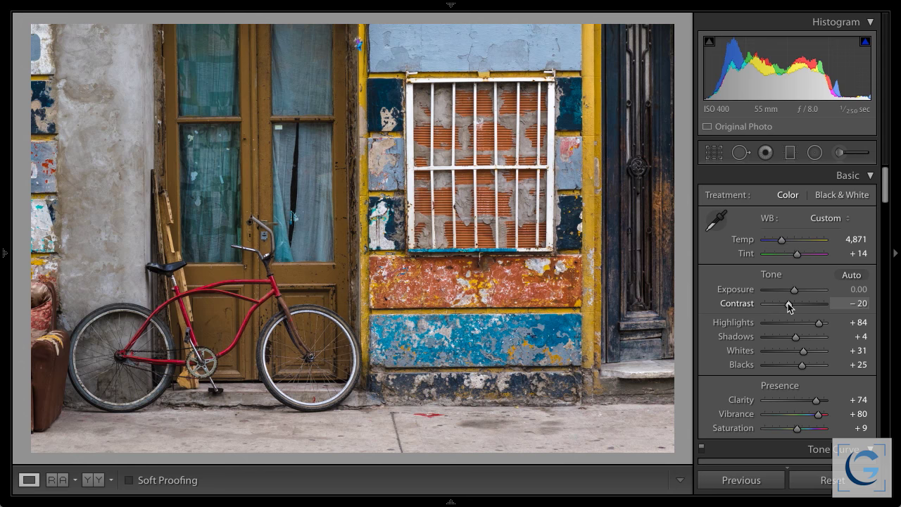
{"action": "mouse_move", "coordinate": [789, 307]}
{"action": "left_mouse_down"}
{"action": "mouse_move", "coordinate": [799, 307]}
{"action": "mouse_move", "coordinate": [790, 308]}
{"action": "left_mouse_up"}
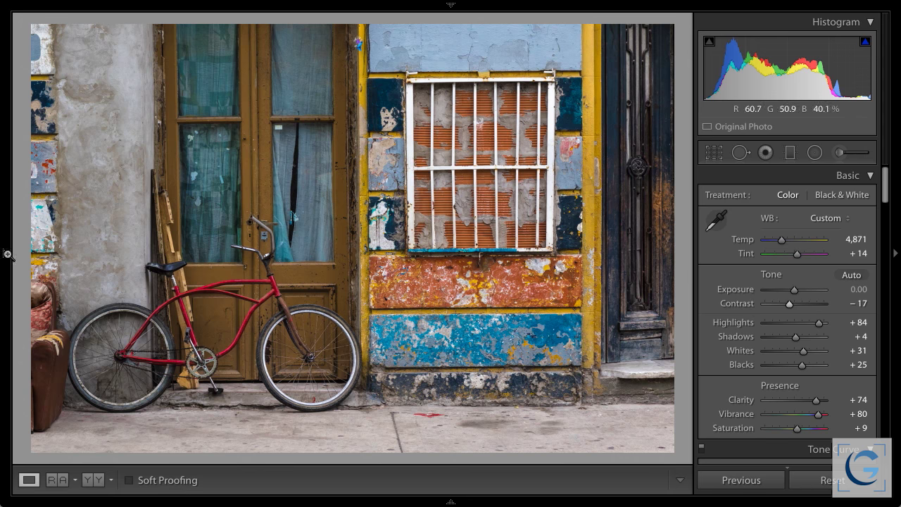
Open the door latch photo from the 07 - Clarity collection and compare its Color treatment with Black & White, keeping Black & White.
{"action": "mouse_move", "coordinate": [5, 255]}
{"action": "left_click", "coordinate": [114, 244]}
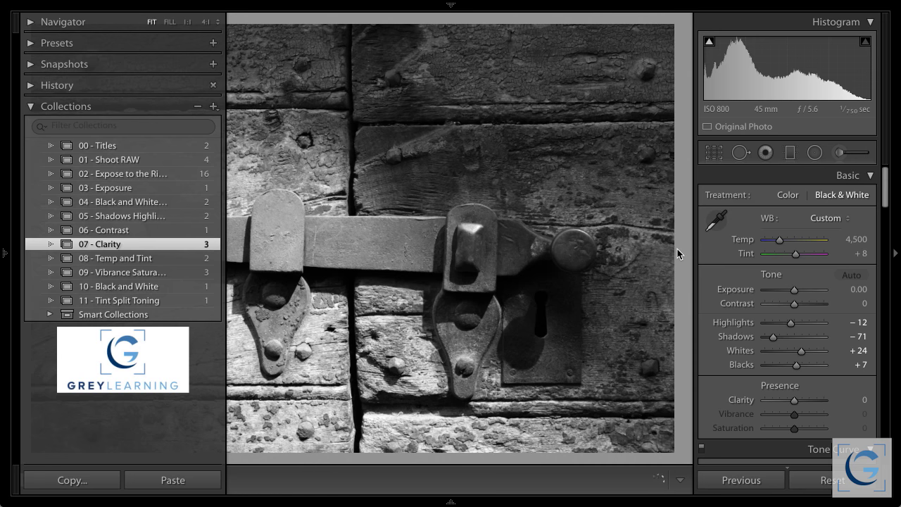
{"action": "key", "text": "F7"}
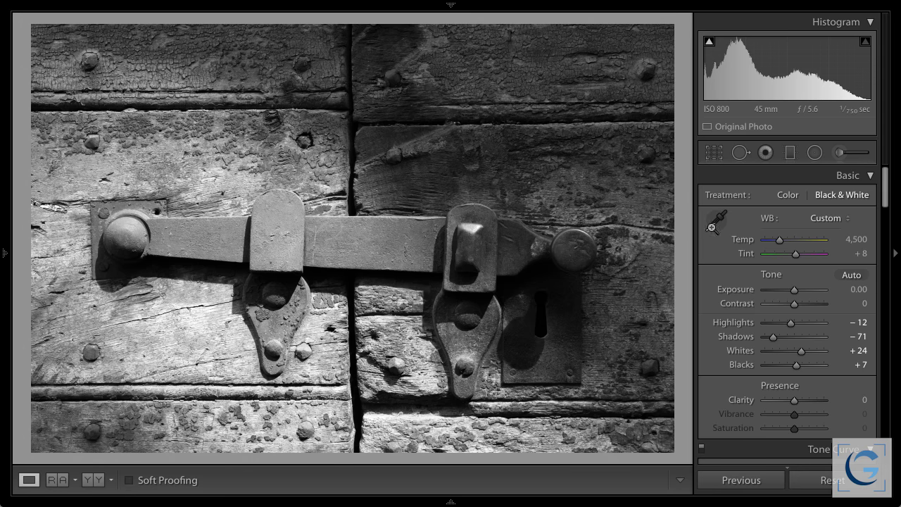
{"action": "left_click", "coordinate": [784, 198]}
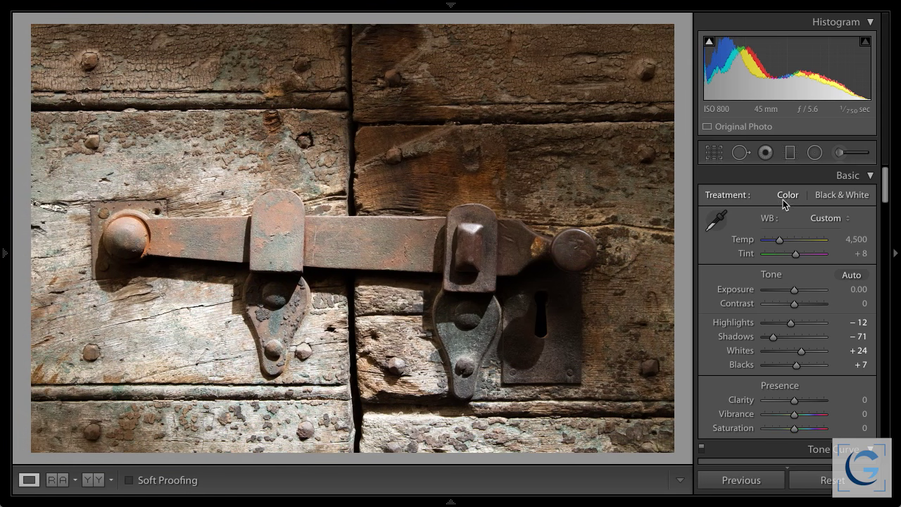
{"action": "left_click", "coordinate": [830, 196]}
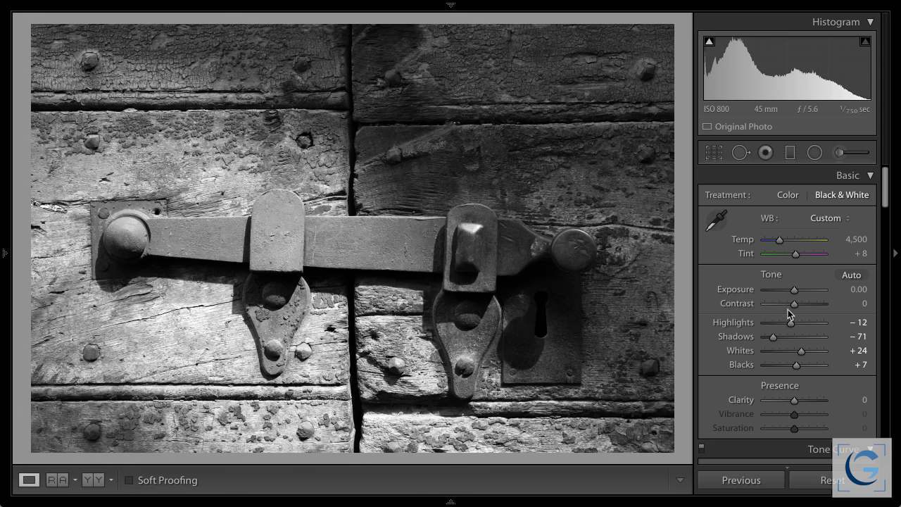
Reset Contrast after trying +24 on the door latch photo, and set Clarity to +44 after comparing +42 and +100.
{"action": "left_click_drag", "start_coordinate": [795, 304], "coordinate": [802, 304]}
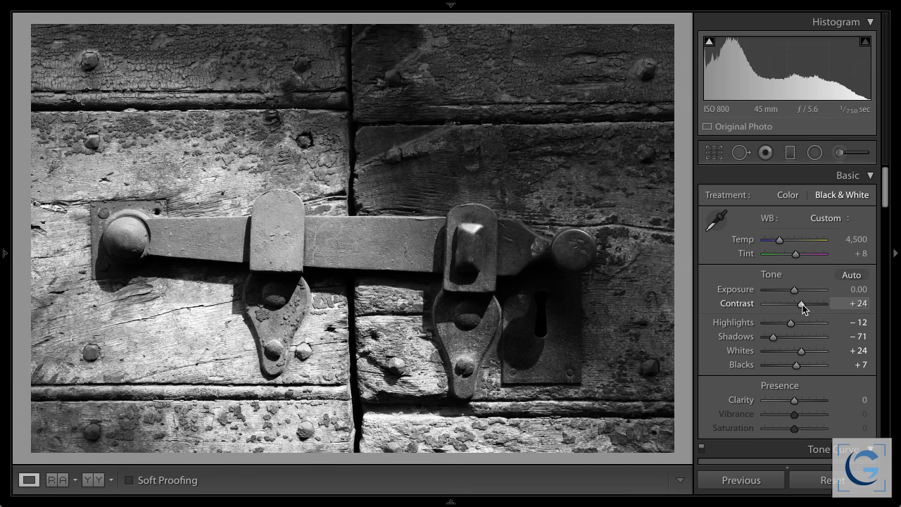
{"action": "double_click", "coordinate": [802, 304]}
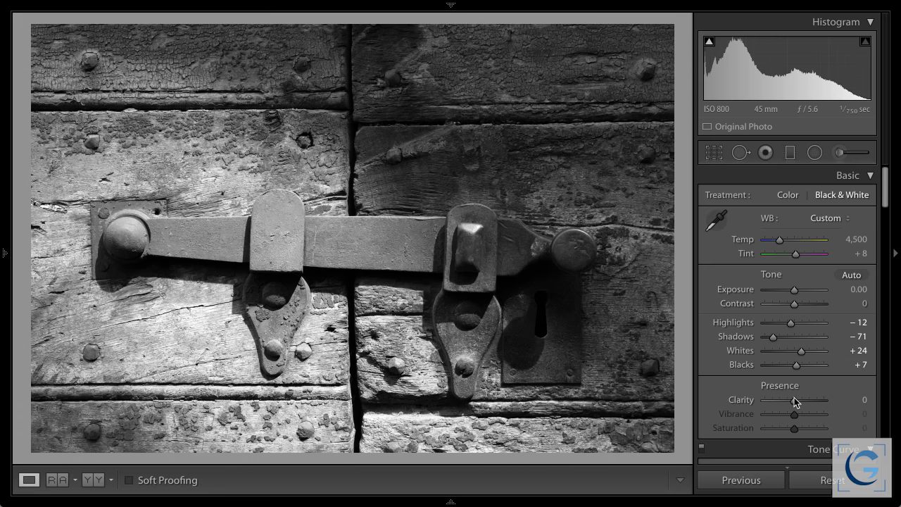
{"action": "left_click_drag", "start_coordinate": [794, 399], "coordinate": [805, 399]}
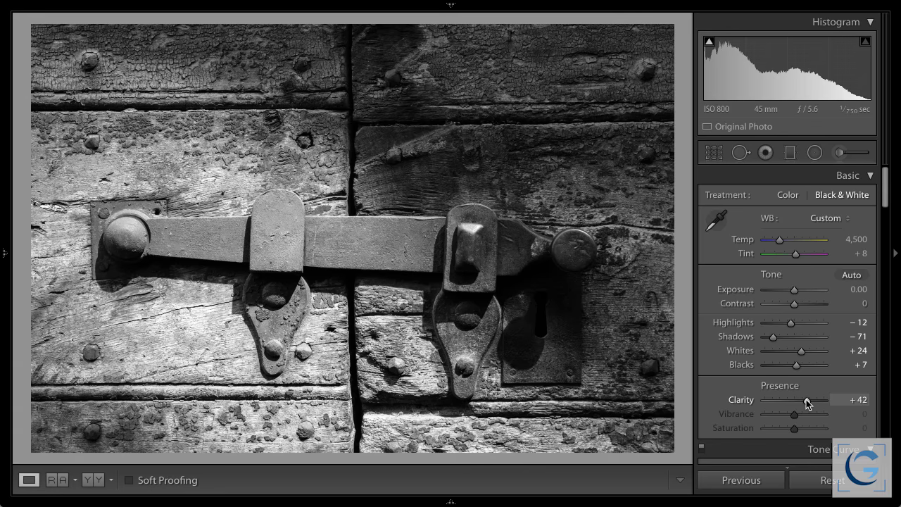
{"action": "left_click_drag", "start_coordinate": [806, 399], "coordinate": [828, 400]}
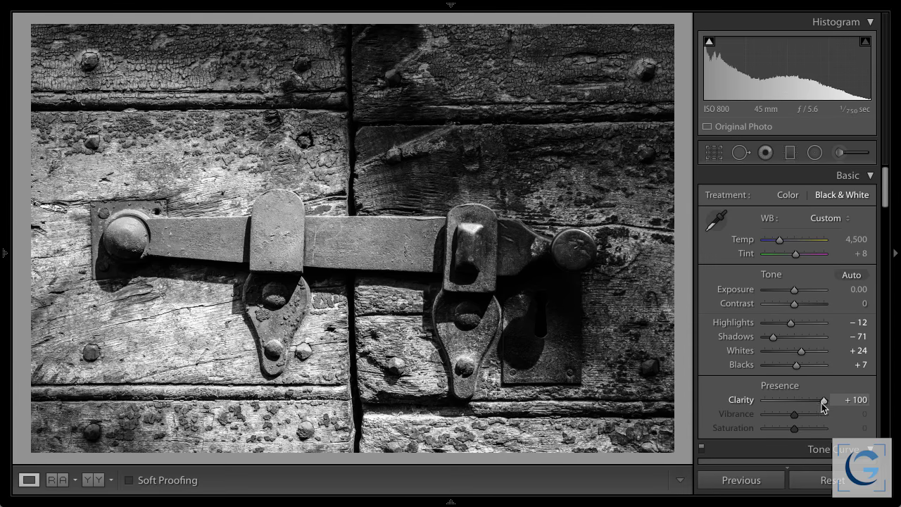
{"action": "mouse_move", "coordinate": [823, 401]}
{"action": "left_mouse_down"}
{"action": "mouse_move", "coordinate": [798, 402]}
{"action": "mouse_move", "coordinate": [806, 399]}
{"action": "left_mouse_up"}
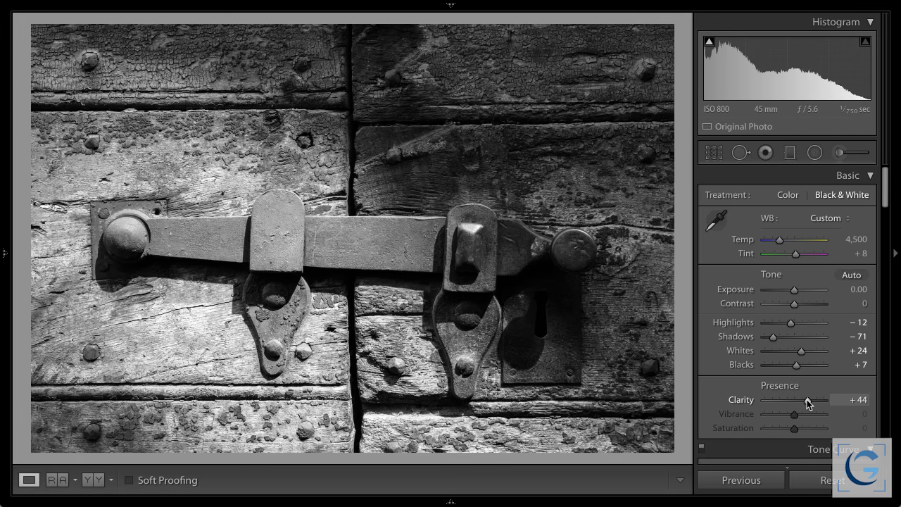
Switch to the canyon river bend photo and set Clarity to +85 after trying +100.
{"action": "mouse_move", "coordinate": [454, 502]}
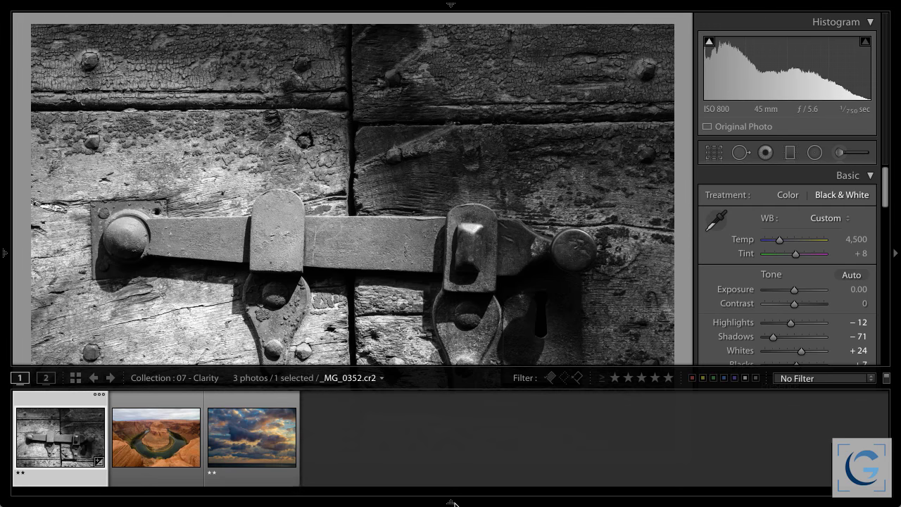
{"action": "key", "text": "Right"}
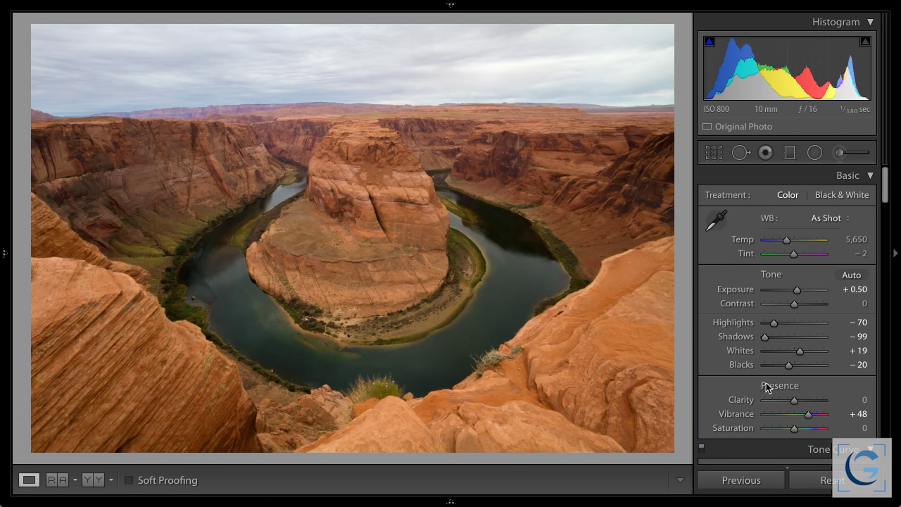
{"action": "left_click_drag", "start_coordinate": [796, 400], "coordinate": [827, 400]}
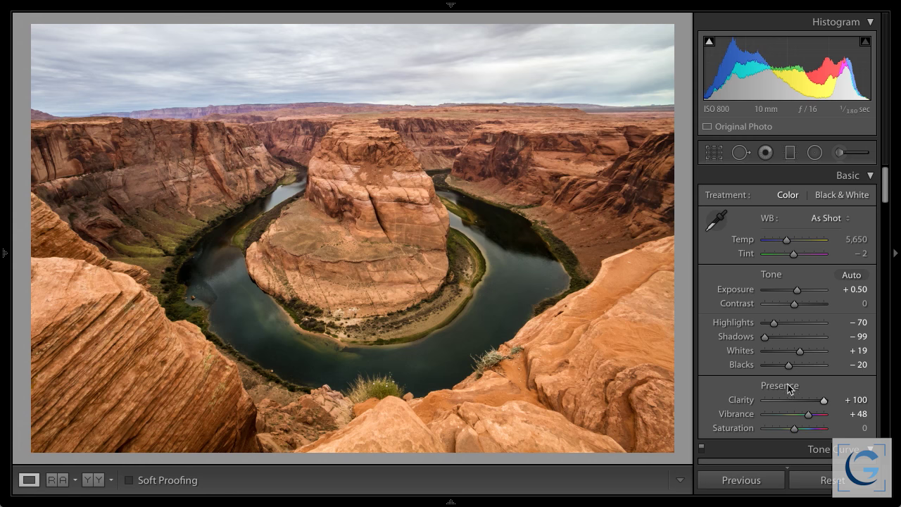
{"action": "left_click_drag", "start_coordinate": [822, 399], "coordinate": [819, 400]}
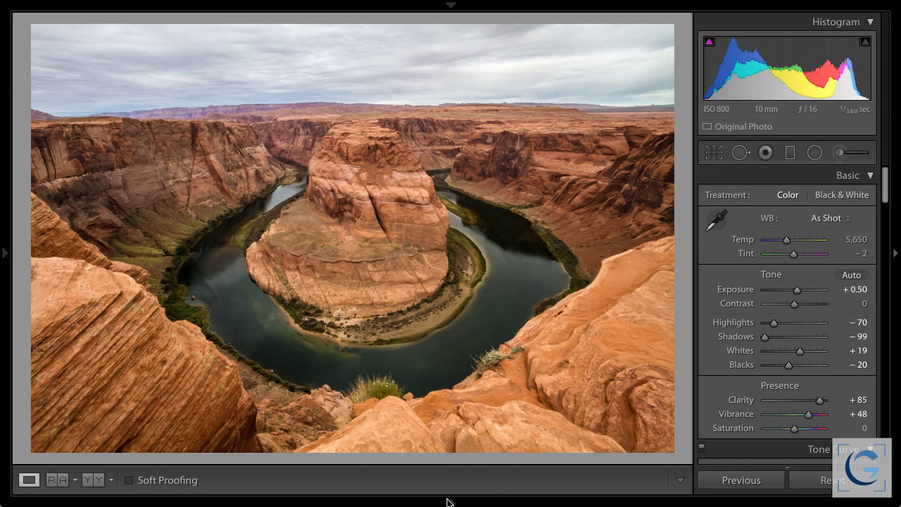
Switch to the cloudy sunset photo and set Clarity to +60 after trying +100 and -100.
{"action": "mouse_move", "coordinate": [446, 501]}
{"action": "left_click", "coordinate": [268, 446]}
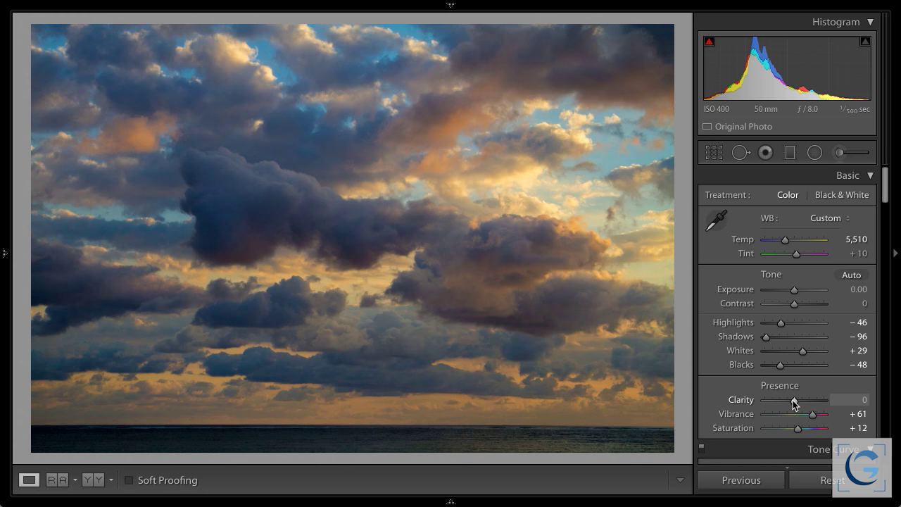
{"action": "left_click_drag", "start_coordinate": [792, 399], "coordinate": [825, 399]}
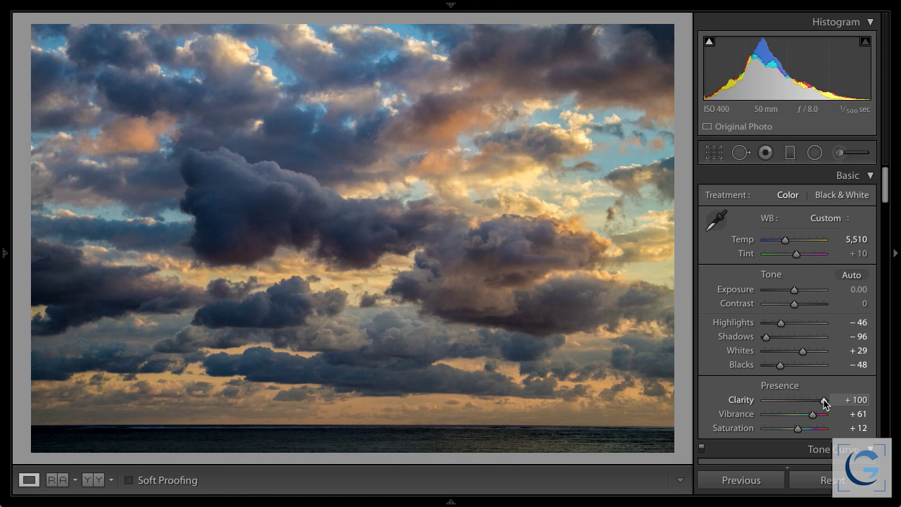
{"action": "left_click_drag", "start_coordinate": [825, 401], "coordinate": [746, 403]}
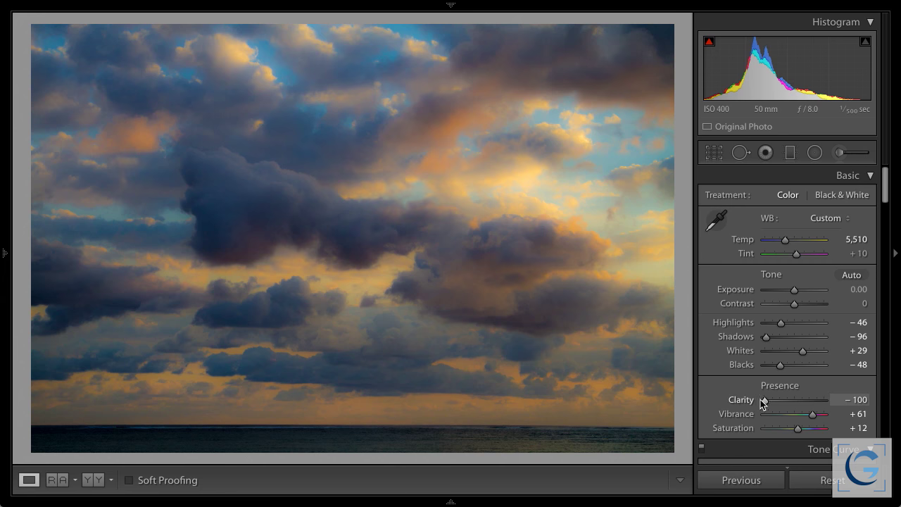
{"action": "left_click_drag", "start_coordinate": [765, 401], "coordinate": [813, 401]}
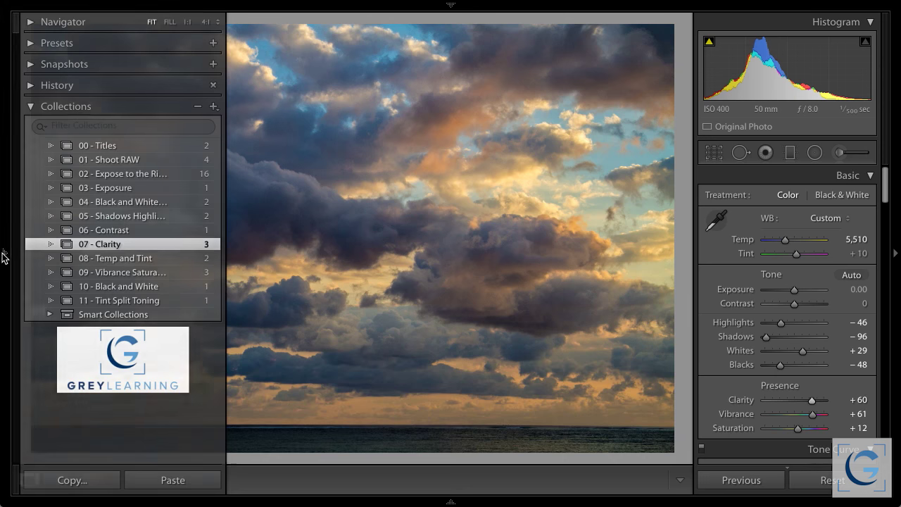
Open the shorebird photo from collection 05 and reset its Highlights and Shadows to 0.
{"action": "left_click", "coordinate": [3, 257]}
{"action": "left_click", "coordinate": [105, 215]}
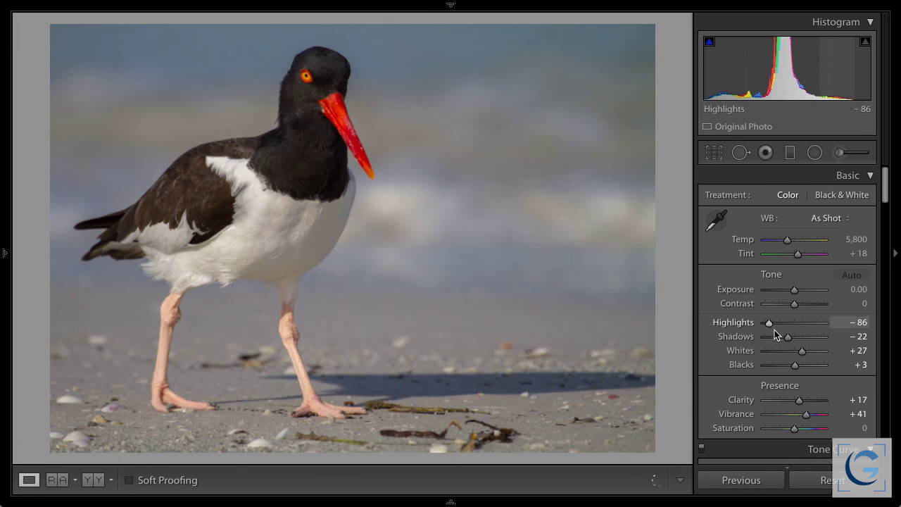
{"action": "double_click", "coordinate": [769, 322]}
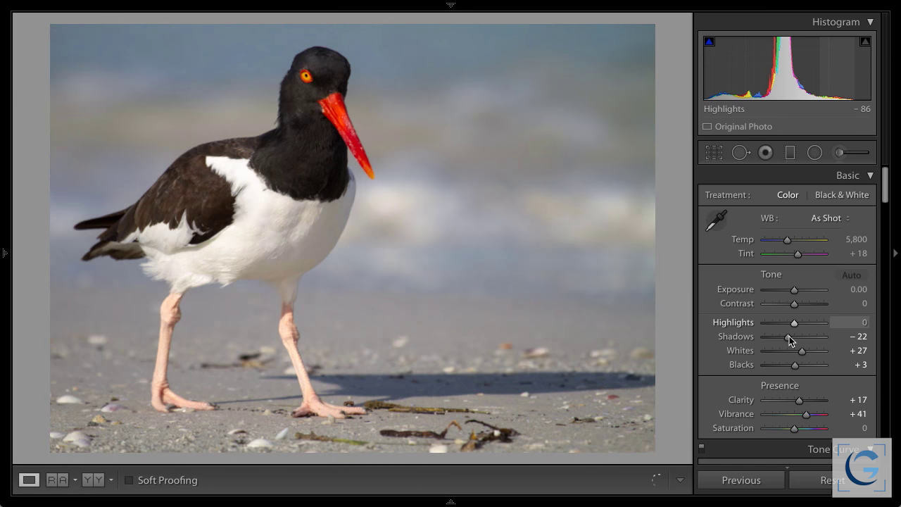
{"action": "double_click", "coordinate": [789, 336]}
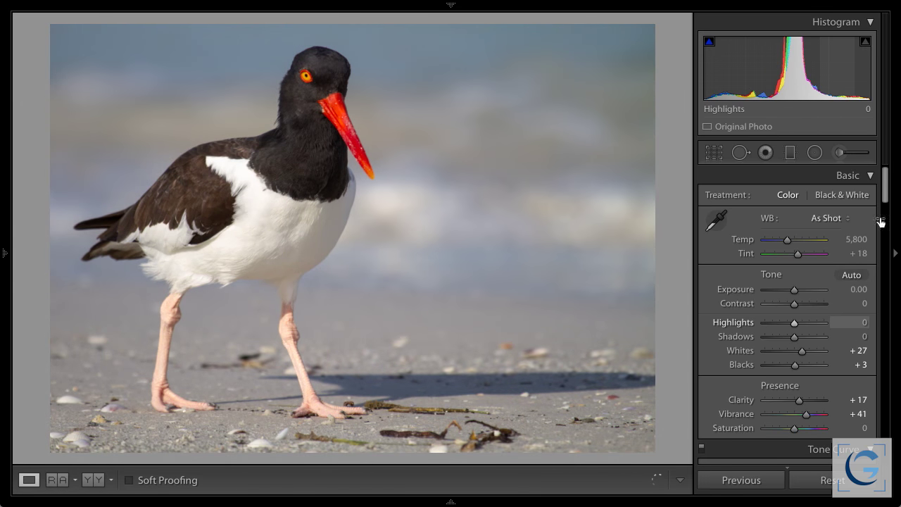
Set the parametric Tone Curve regions of the shorebird photo to Lights -44, Highlights -48 and Shadows -26.
{"action": "left_click_drag", "start_coordinate": [885, 195], "coordinate": [885, 224]}
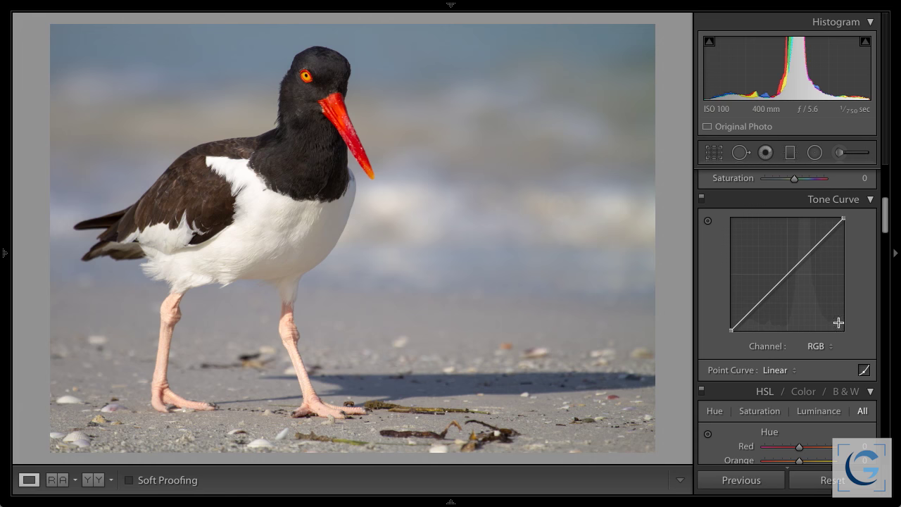
{"action": "left_click", "coordinate": [864, 371]}
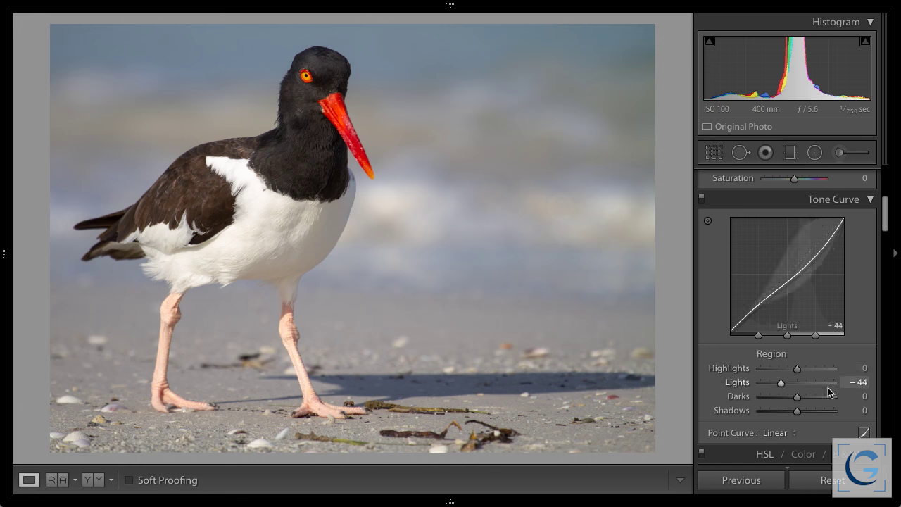
{"action": "left_click_drag", "start_coordinate": [801, 371], "coordinate": [780, 368]}
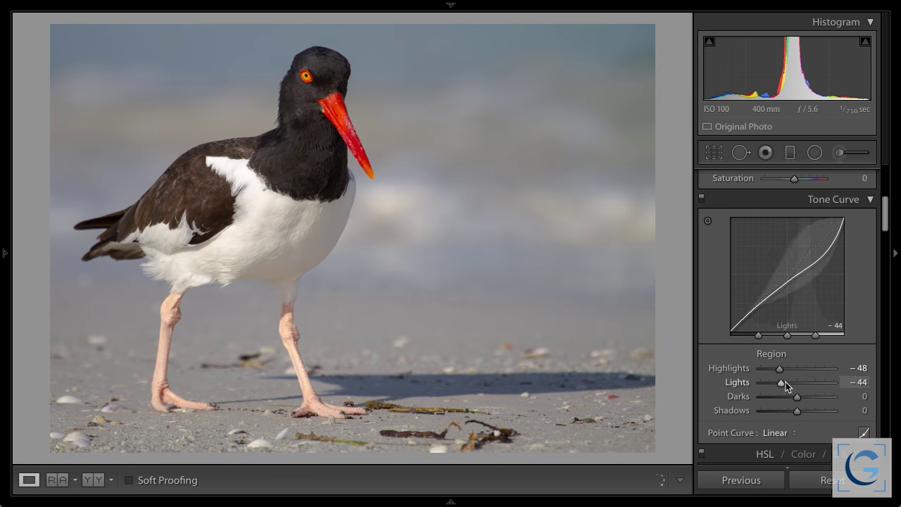
{"action": "left_click_drag", "start_coordinate": [793, 408], "coordinate": [788, 409]}
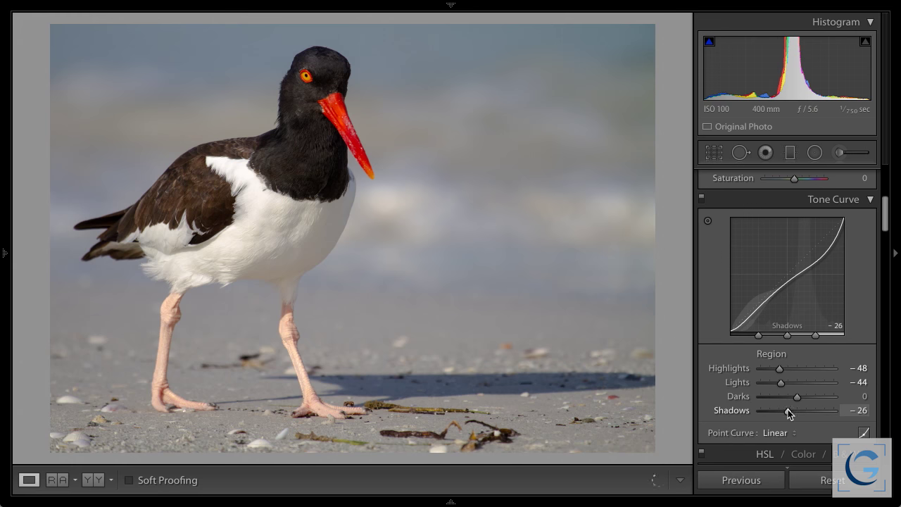
Shape an S-curve in the RGB point curve with points at about 26.3/19.2% and 71.0/79.2%, and turn the Tone Curve off.
{"action": "left_click", "coordinate": [864, 432]}
{"action": "left_click_drag", "start_coordinate": [761, 299], "coordinate": [759, 307]}
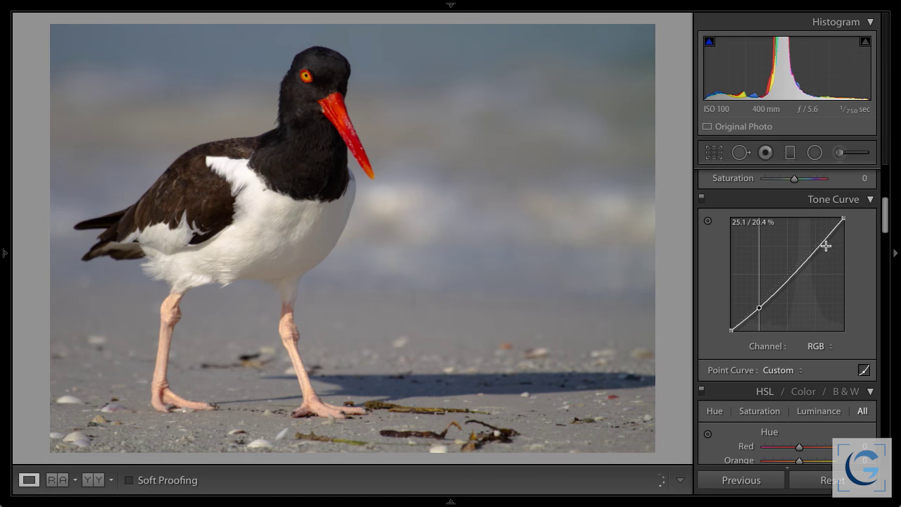
{"action": "mouse_move", "coordinate": [820, 249]}
{"action": "left_mouse_down"}
{"action": "mouse_move", "coordinate": [814, 244]}
{"action": "mouse_move", "coordinate": [814, 252]}
{"action": "left_mouse_up"}
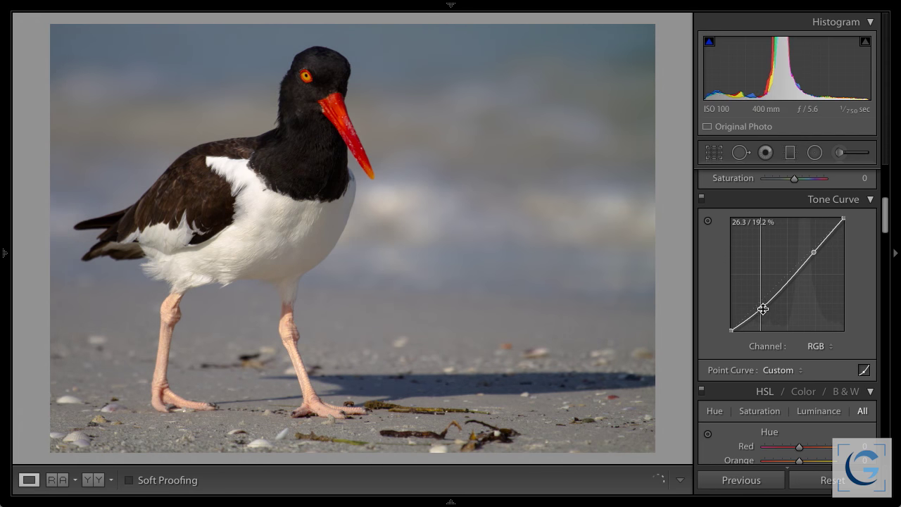
{"action": "left_click_drag", "start_coordinate": [813, 252], "coordinate": [812, 241]}
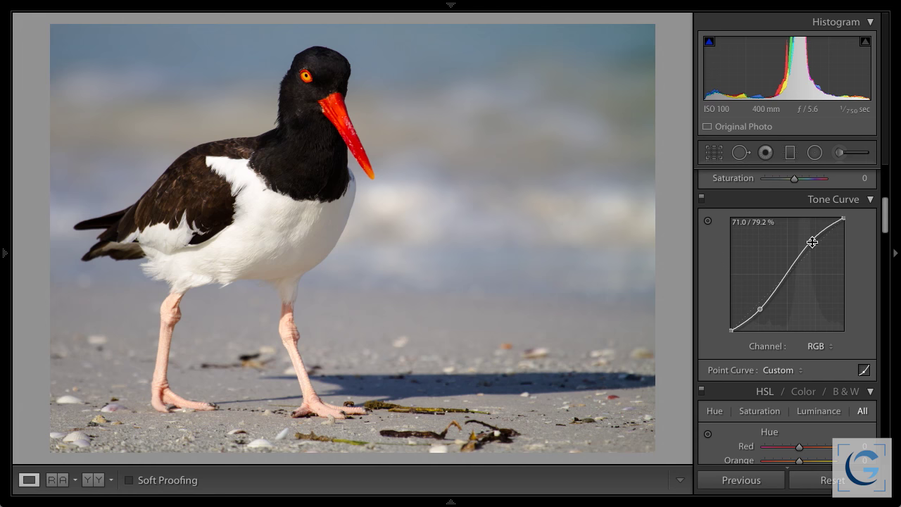
{"action": "left_click", "coordinate": [702, 199]}
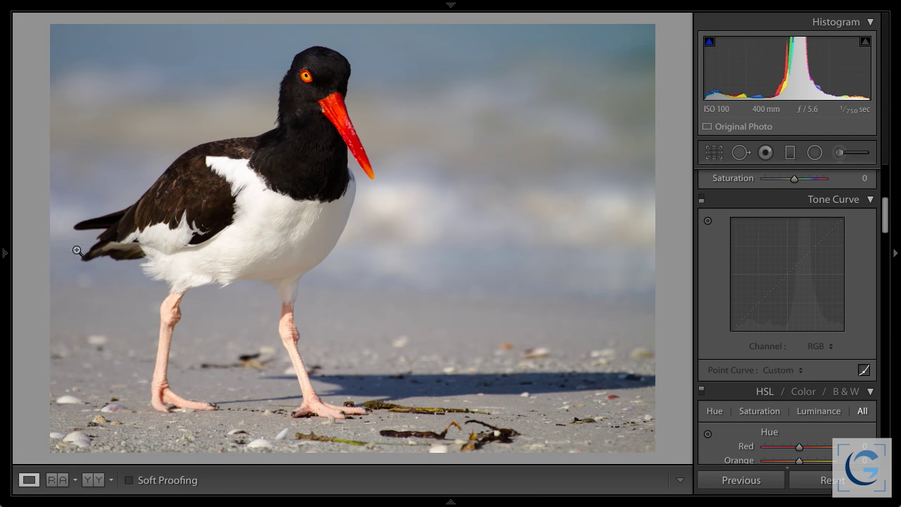
Open the bronze statue photo from the 08 - Temp and Tint collection and display the collection's photo thumbnails.
{"action": "mouse_move", "coordinate": [3, 253]}
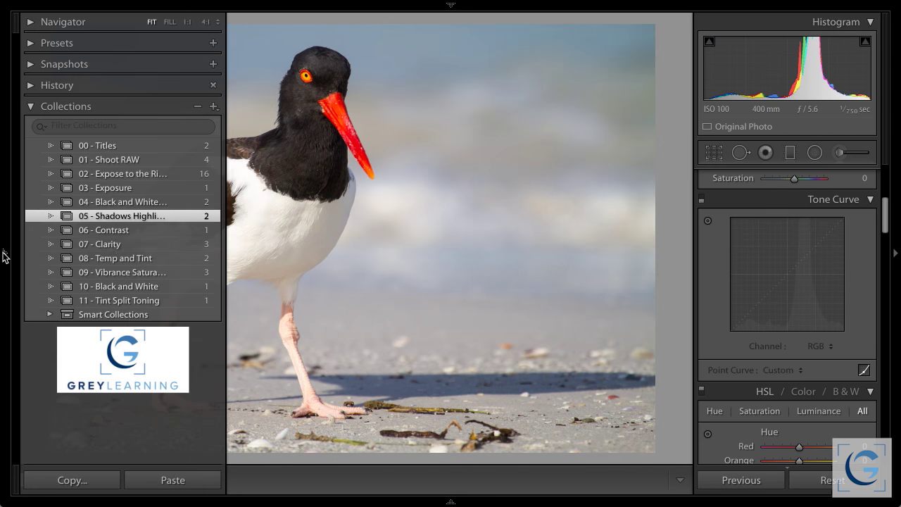
{"action": "left_click", "coordinate": [139, 259]}
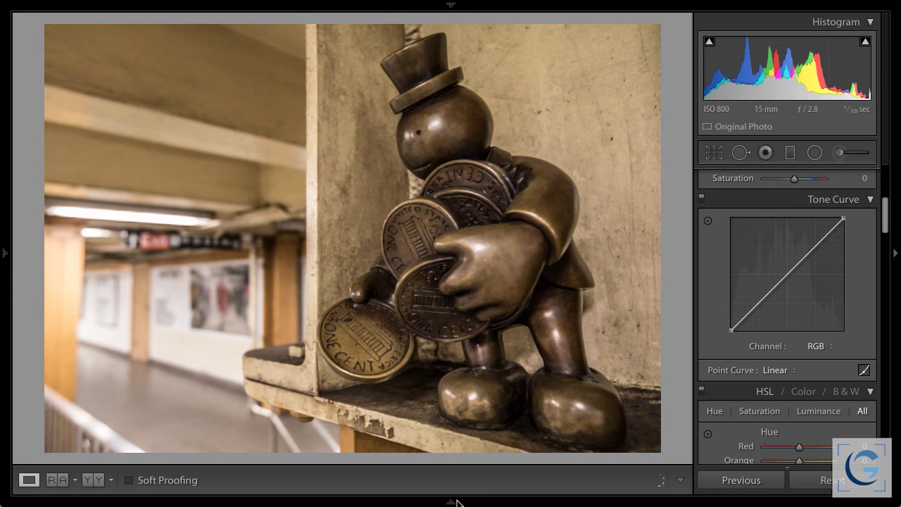
{"action": "mouse_move", "coordinate": [454, 502]}
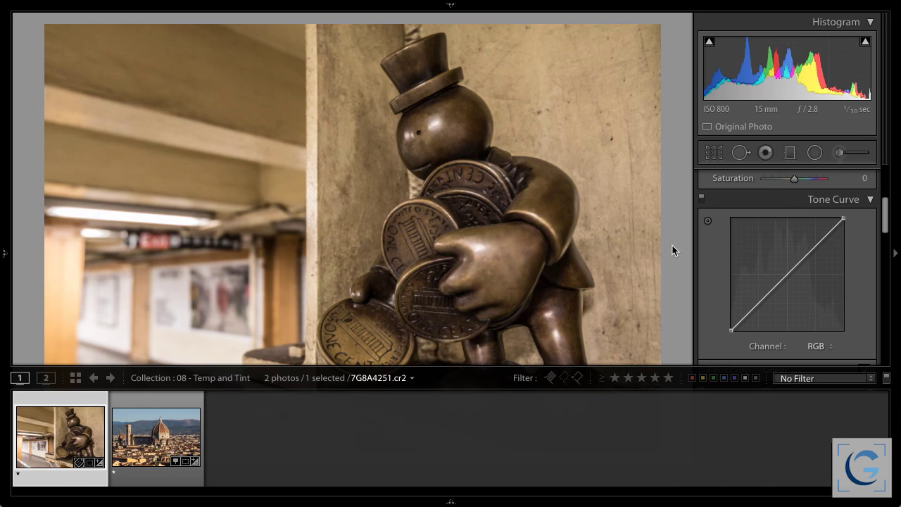
Open the Florence cathedral photo and correct its white balance to Temp 4,050, Tint +14 by sampling a neutral spot on the cathedral facade.
{"action": "key", "text": "Right"}
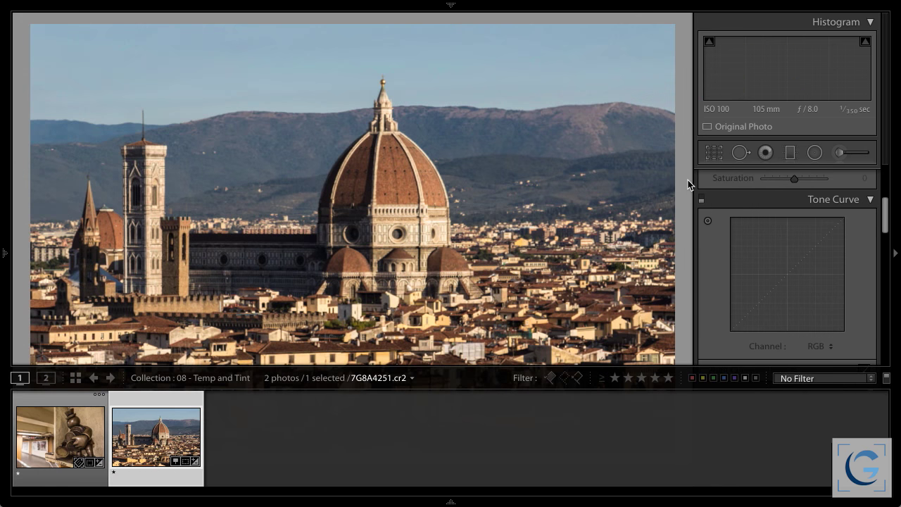
{"action": "key", "text": "F6"}
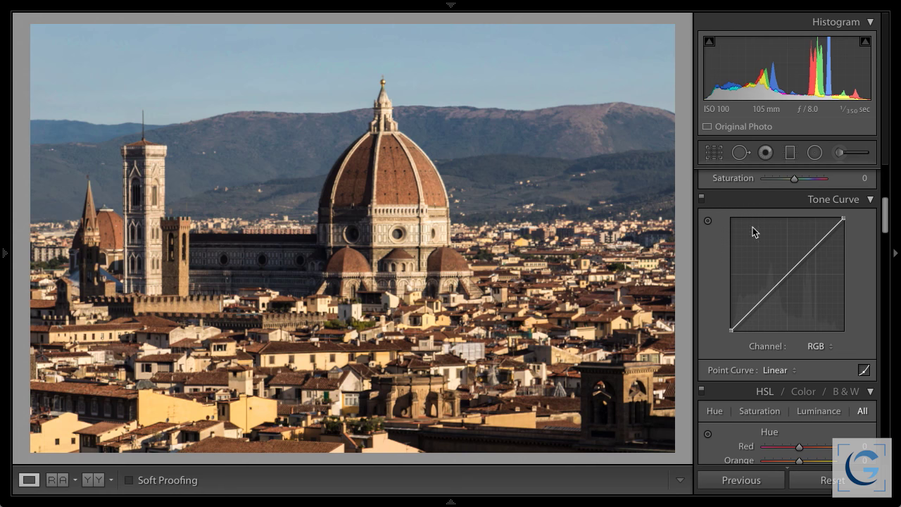
{"action": "scroll", "coordinate": [798, 263], "scroll_direction": "up", "scroll_amount": 5}
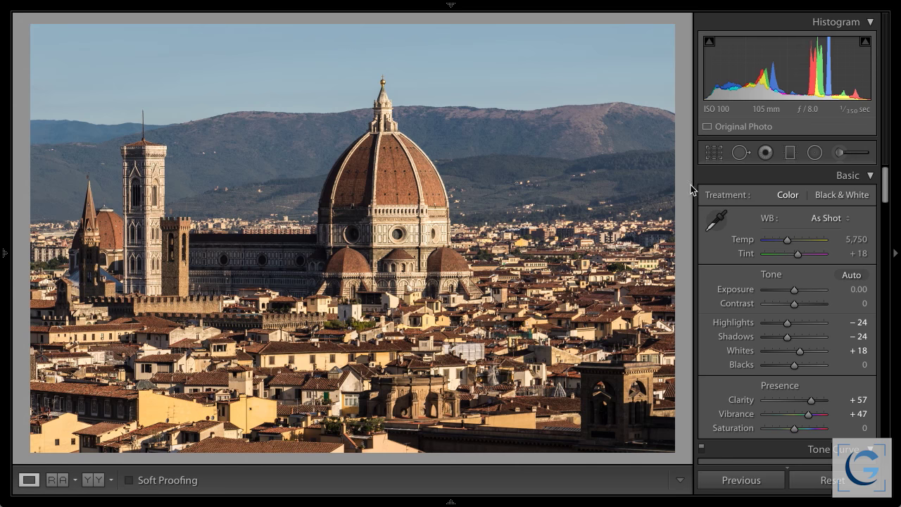
{"action": "left_click", "coordinate": [715, 221]}
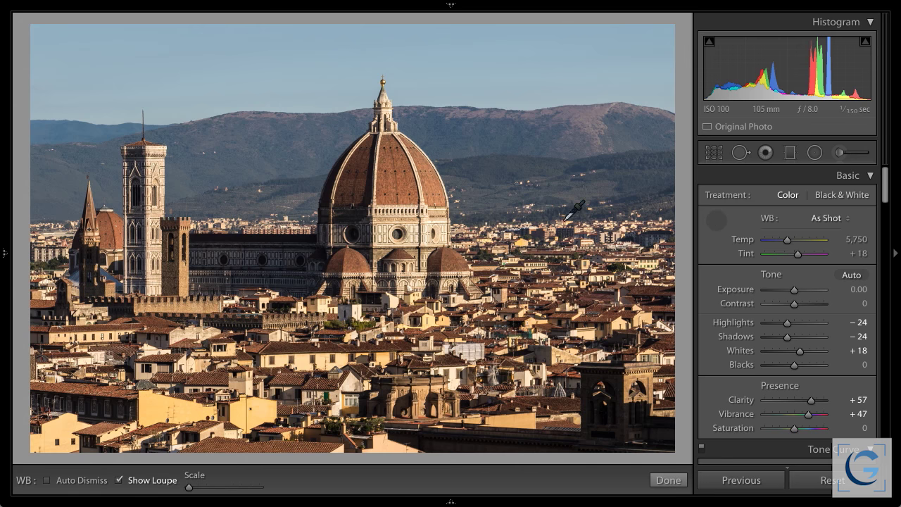
{"action": "left_click", "coordinate": [445, 226]}
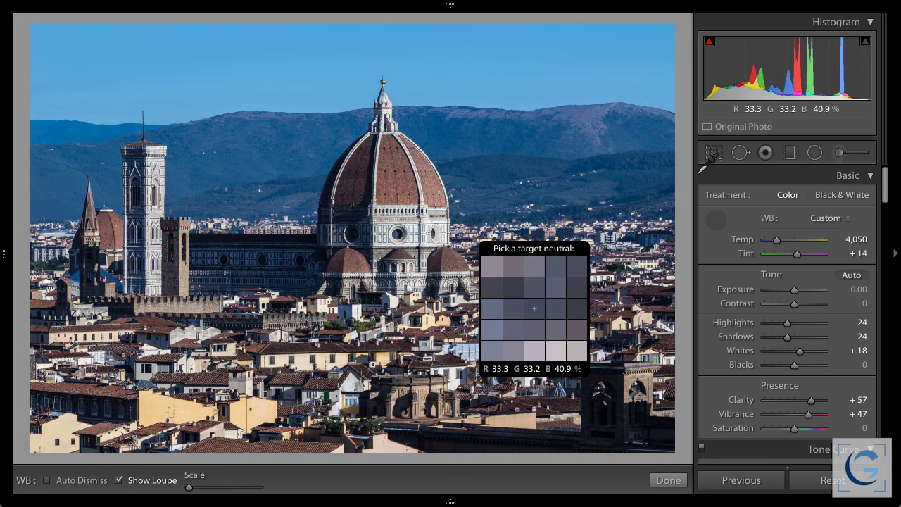
{"action": "left_click", "coordinate": [716, 219]}
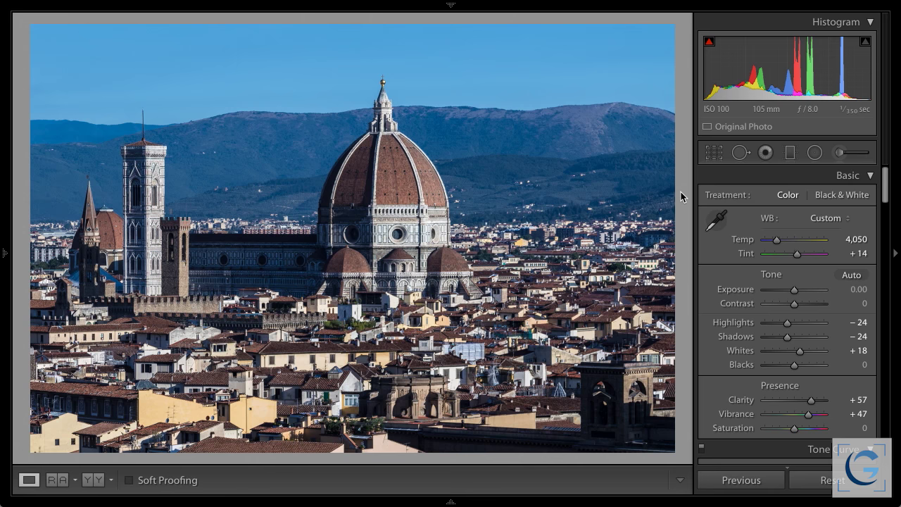
Open the bronze statue photo and neutralize its white balance by sampling the concrete wall beside the statue, giving Temp 2,750 and Tint +24.
{"action": "mouse_move", "coordinate": [452, 502]}
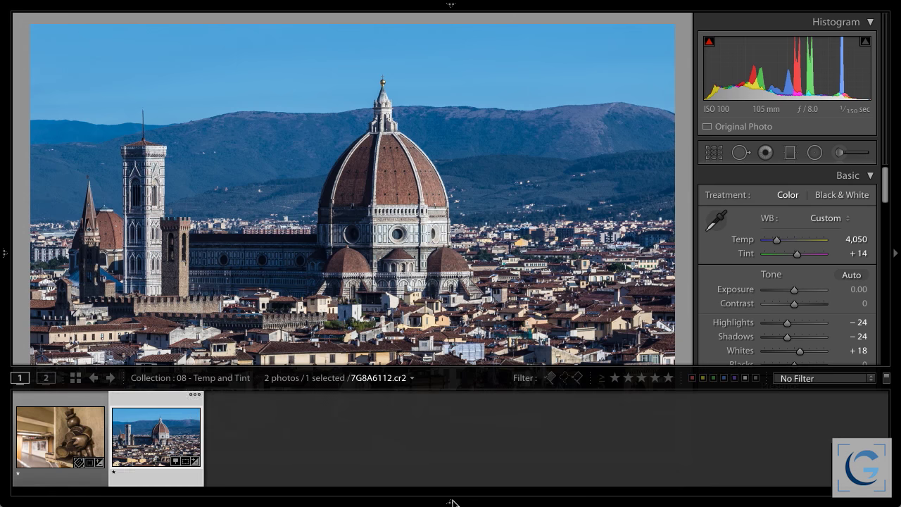
{"action": "left_click", "coordinate": [81, 427]}
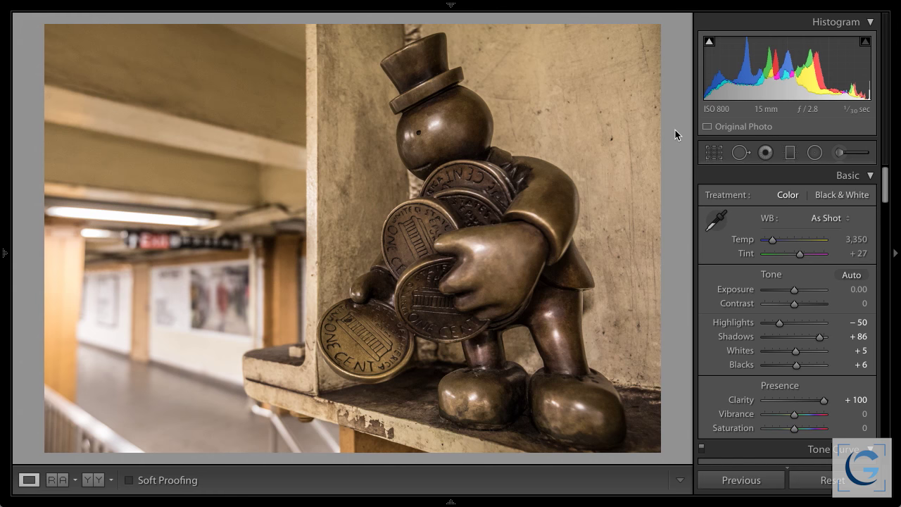
{"action": "left_click", "coordinate": [715, 220]}
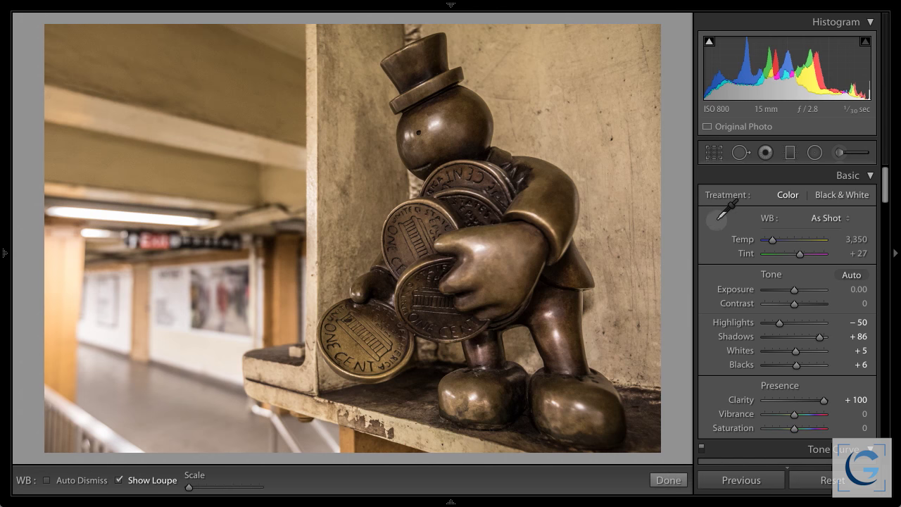
{"action": "left_click", "coordinate": [623, 175]}
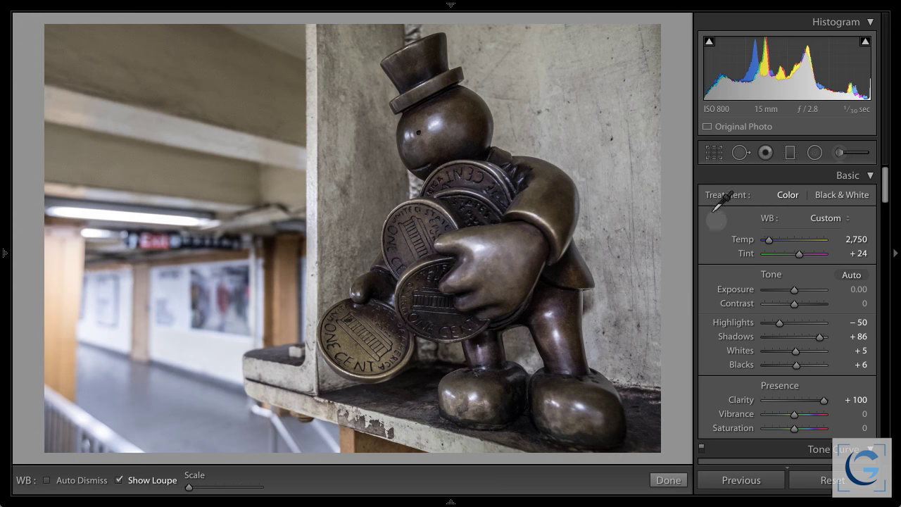
{"action": "left_click", "coordinate": [715, 220]}
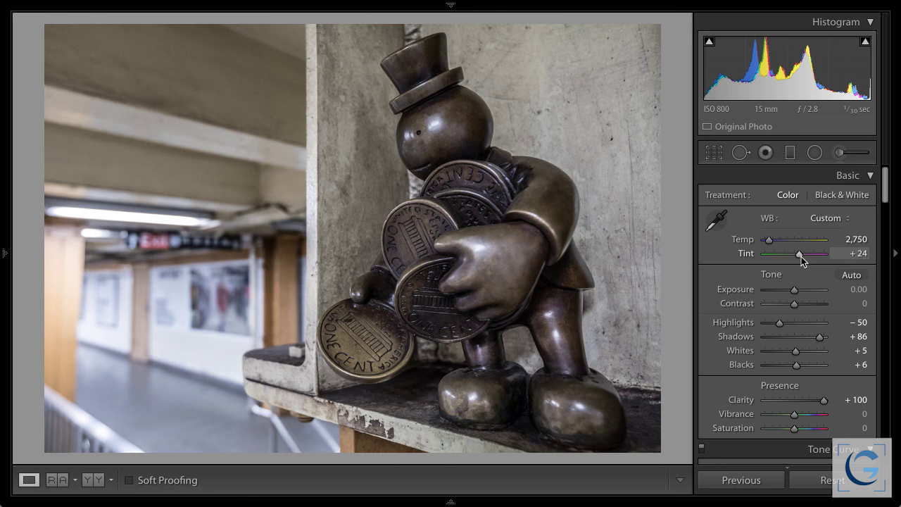
Try the Tungsten, Fluorescent and Daylight white balance presets on the statue photo, and restore As Shot.
{"action": "left_click", "coordinate": [826, 219]}
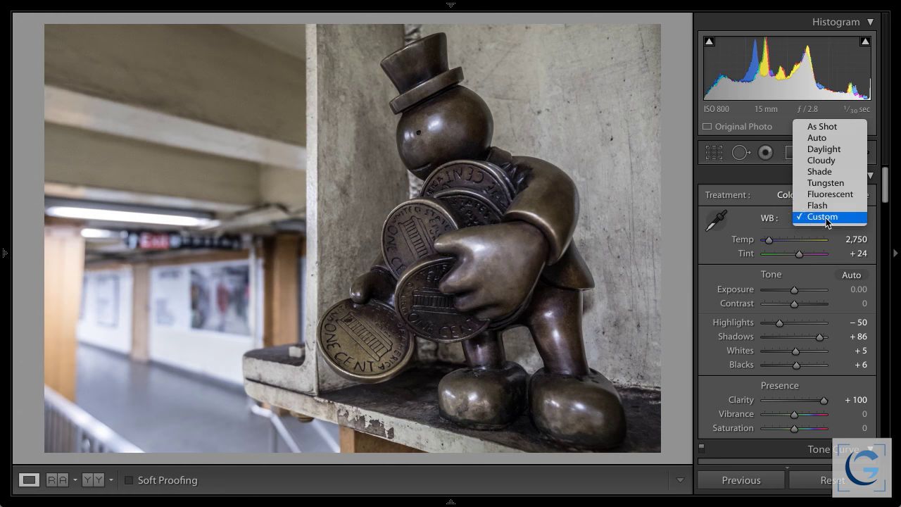
{"action": "left_click", "coordinate": [839, 184]}
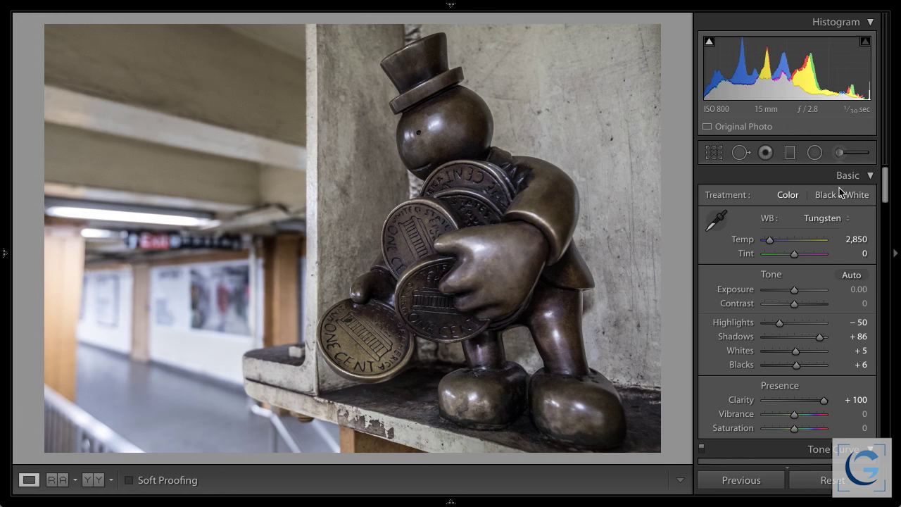
{"action": "left_click", "coordinate": [833, 219]}
{"action": "left_click", "coordinate": [826, 228]}
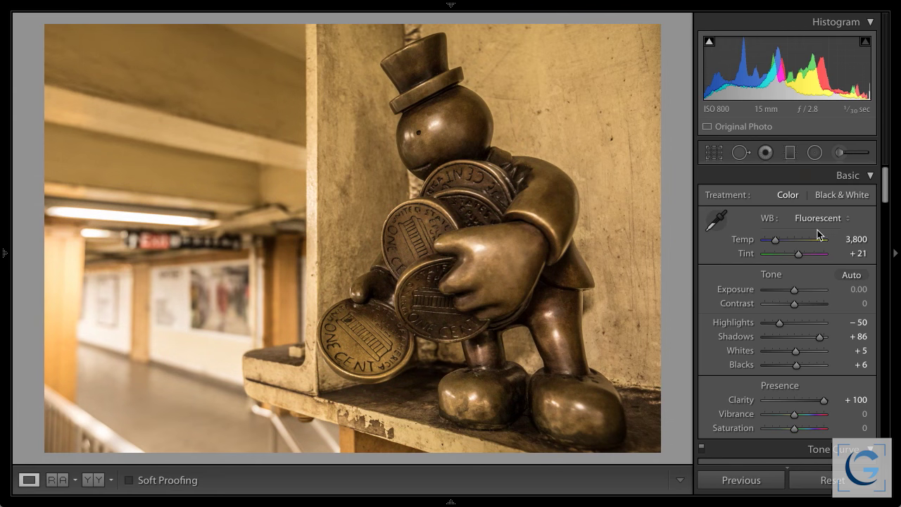
{"action": "left_click", "coordinate": [816, 219]}
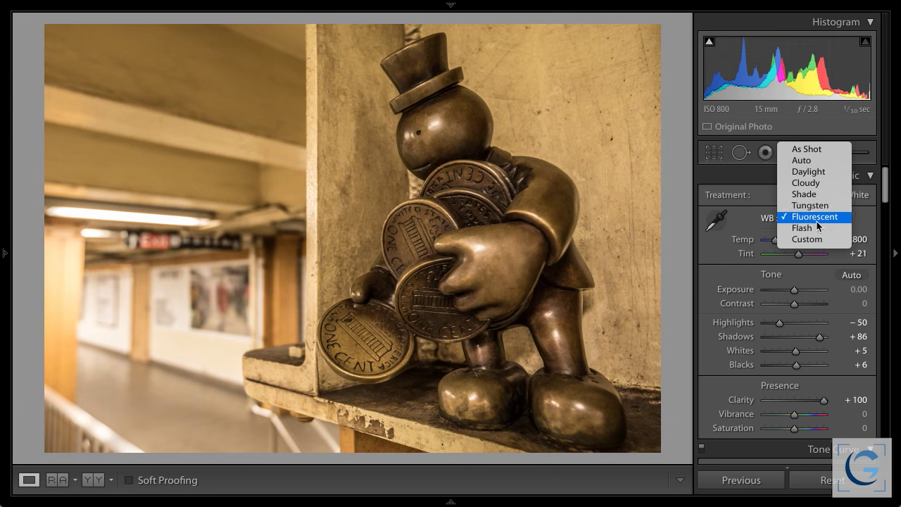
{"action": "left_click", "coordinate": [801, 172]}
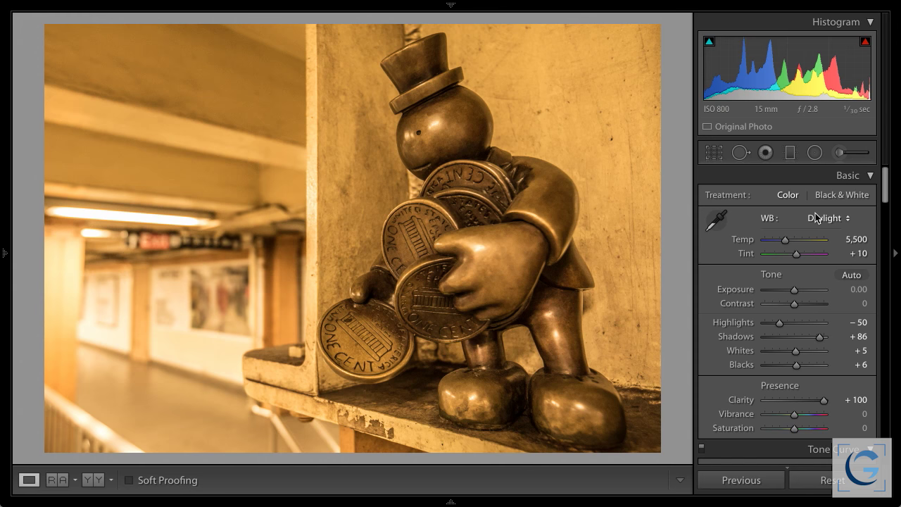
{"action": "left_click", "coordinate": [818, 218]}
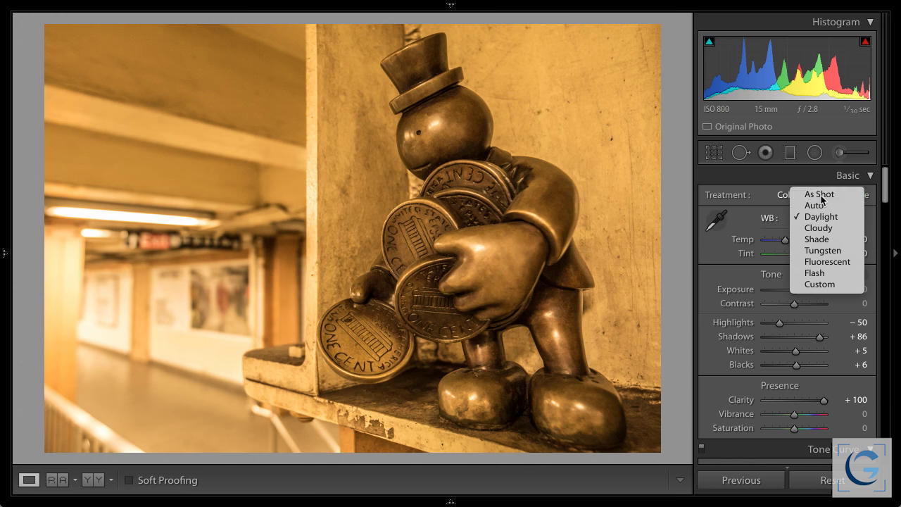
{"action": "left_click", "coordinate": [820, 195]}
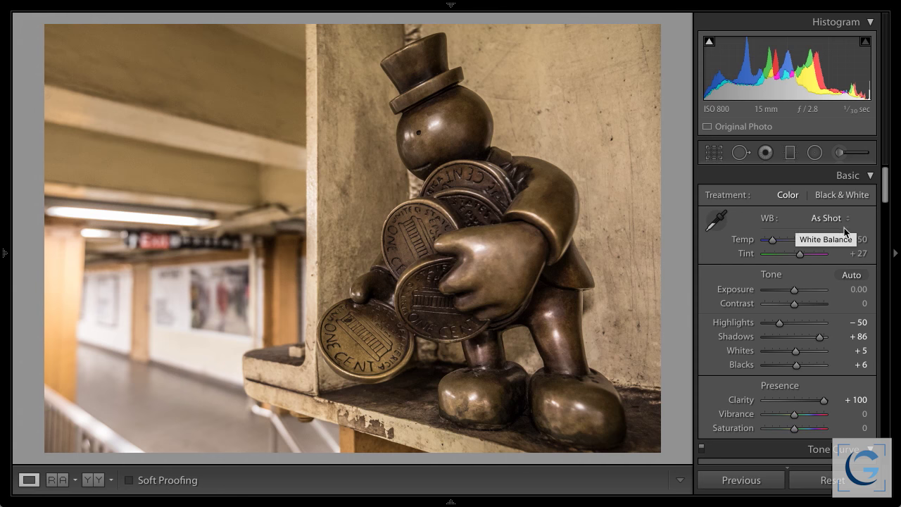
{"action": "left_click", "coordinate": [725, 230]}
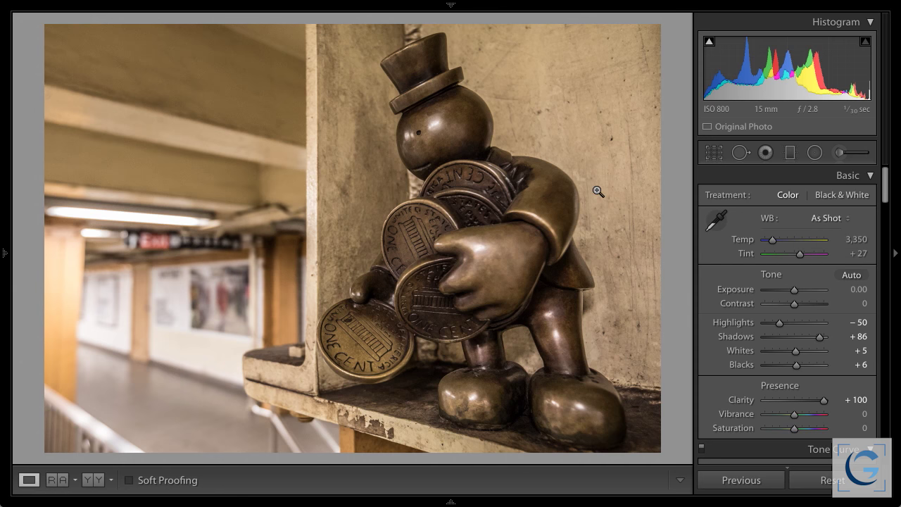
{"action": "left_click", "coordinate": [713, 223]}
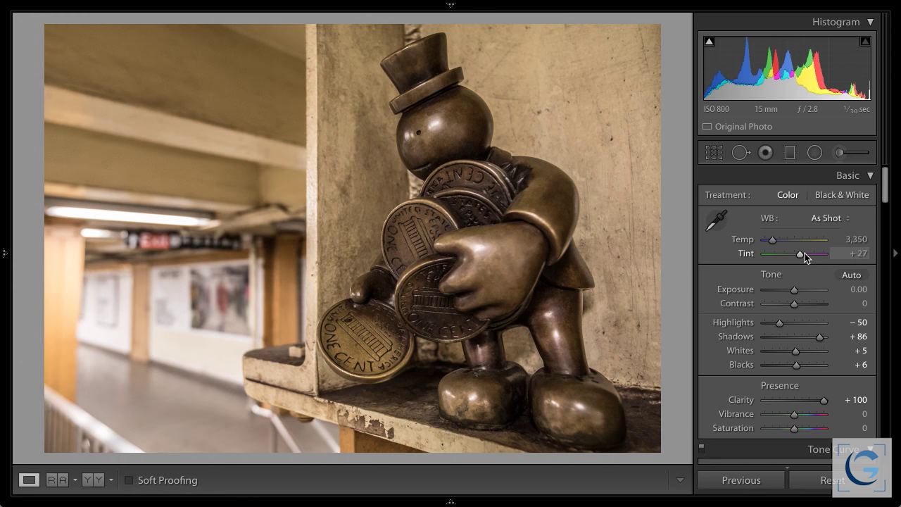
Sweep the statue photo's Temp from 2,000 toward the warm end and settle it at 2,677.
{"action": "mouse_move", "coordinate": [770, 240]}
{"action": "left_mouse_down"}
{"action": "mouse_move", "coordinate": [760, 243]}
{"action": "mouse_move", "coordinate": [827, 239]}
{"action": "mouse_move", "coordinate": [753, 243]}
{"action": "left_mouse_up"}
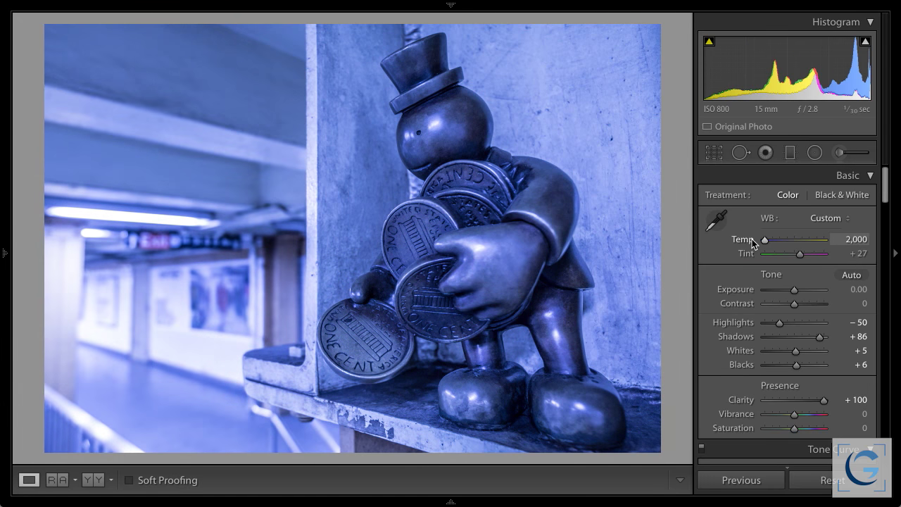
{"action": "mouse_move", "coordinate": [765, 240]}
{"action": "left_mouse_down"}
{"action": "mouse_move", "coordinate": [827, 240]}
{"action": "mouse_move", "coordinate": [752, 243]}
{"action": "mouse_move", "coordinate": [767, 240]}
{"action": "left_mouse_up"}
{"action": "left_click_drag", "start_coordinate": [828, 245], "coordinate": [769, 245]}
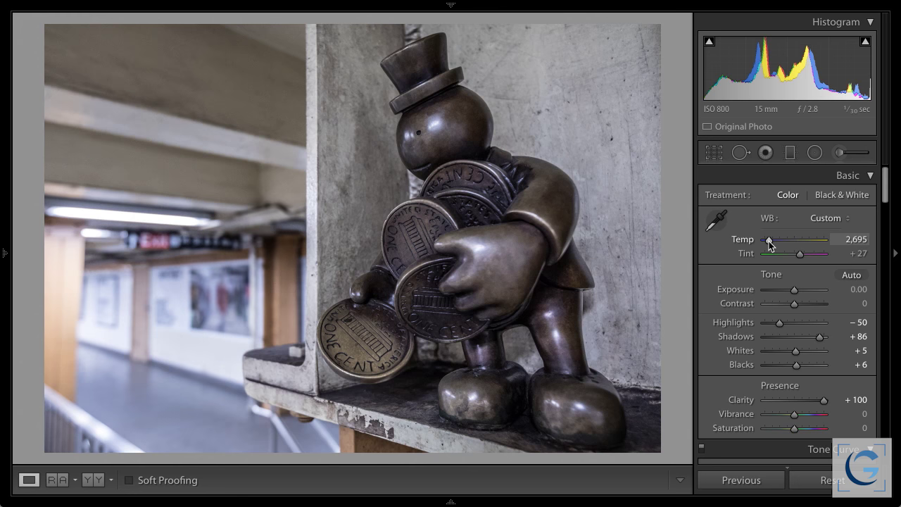
{"action": "left_click_drag", "start_coordinate": [768, 243], "coordinate": [768, 243]}
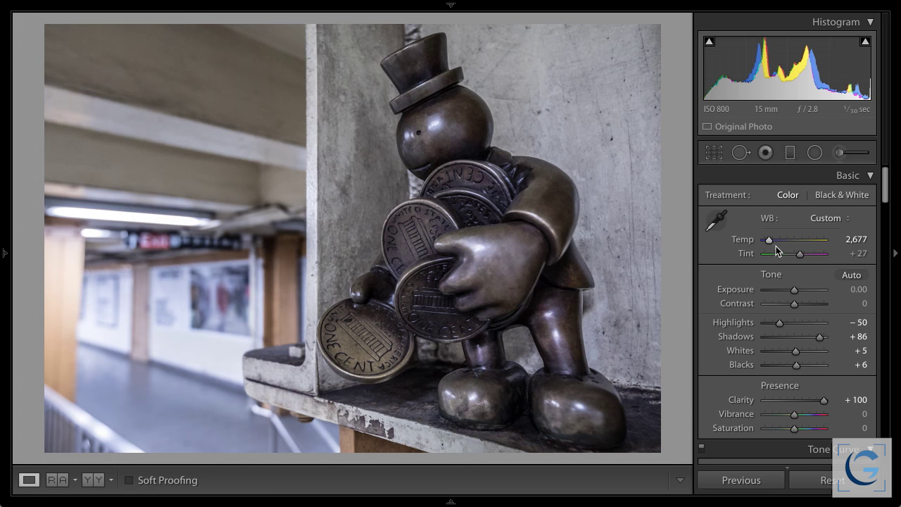
Fine-tune the statue photo's Temp up and down in small and large increments, ending at 2,877.
{"action": "left_click", "coordinate": [855, 238]}
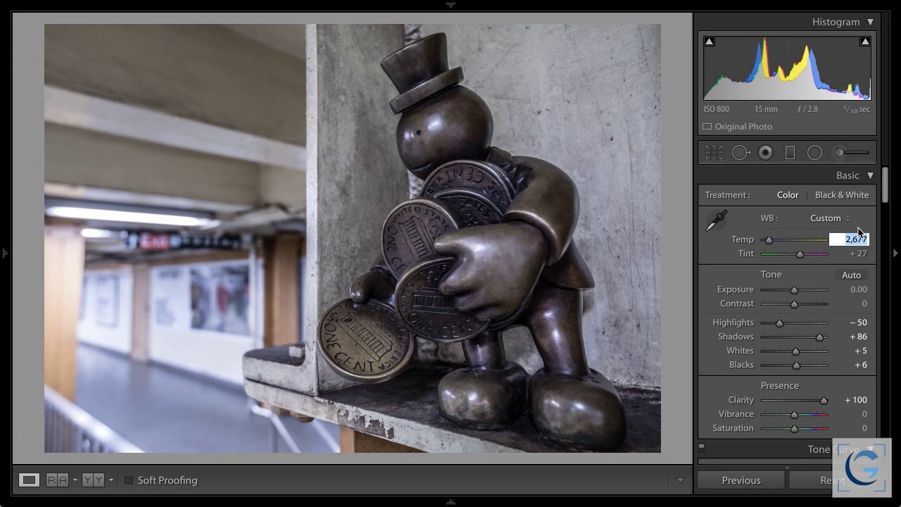
{"action": "key", "text": "Up"}
{"action": "key", "text": "Up"}
{"action": "key", "text": "Up"}
{"action": "key", "text": "Up"}
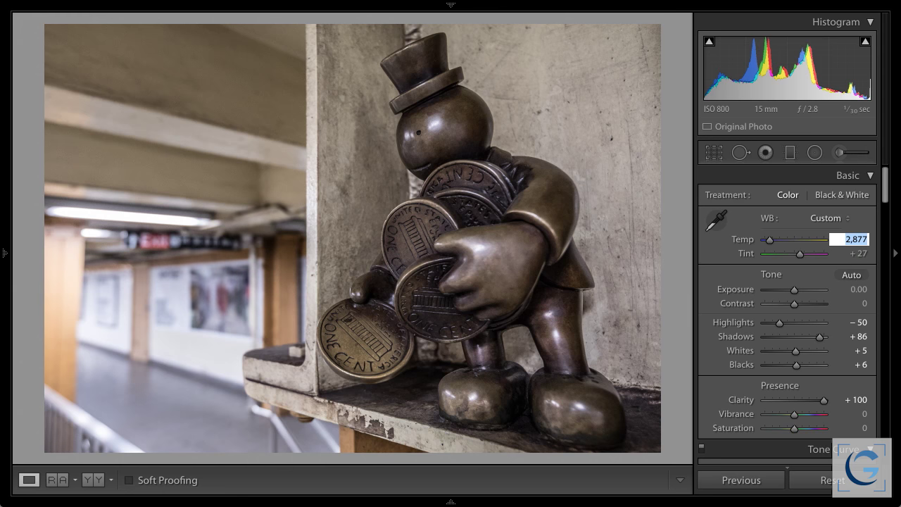
{"action": "key", "text": "Down"}
{"action": "key", "text": "Down"}
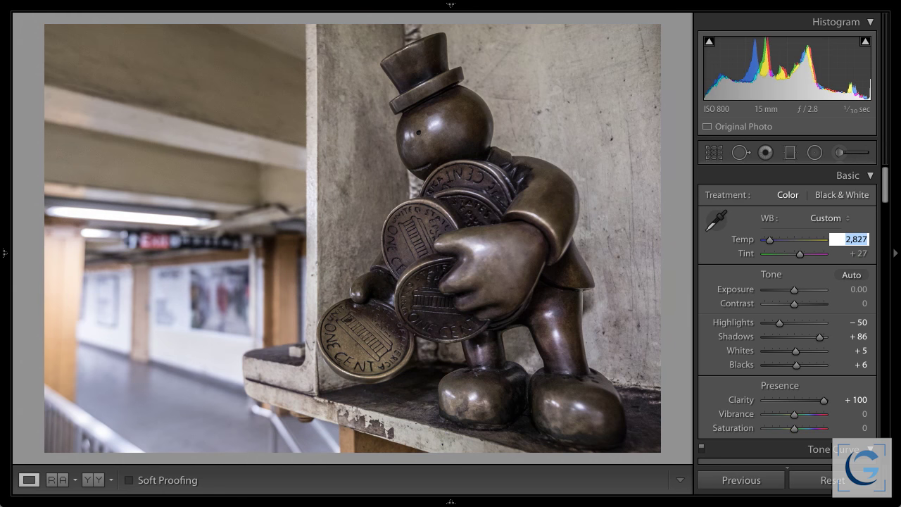
{"action": "key", "text": "Down"}
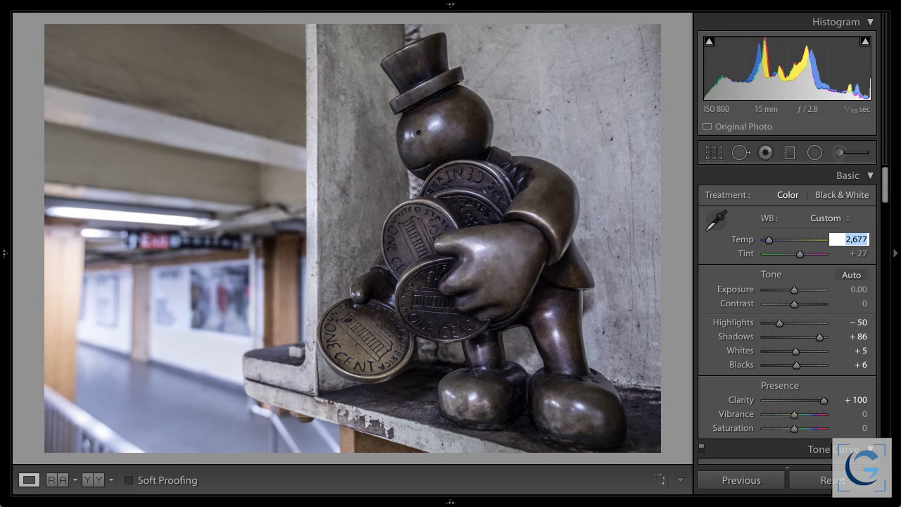
{"action": "key", "text": "Up"}
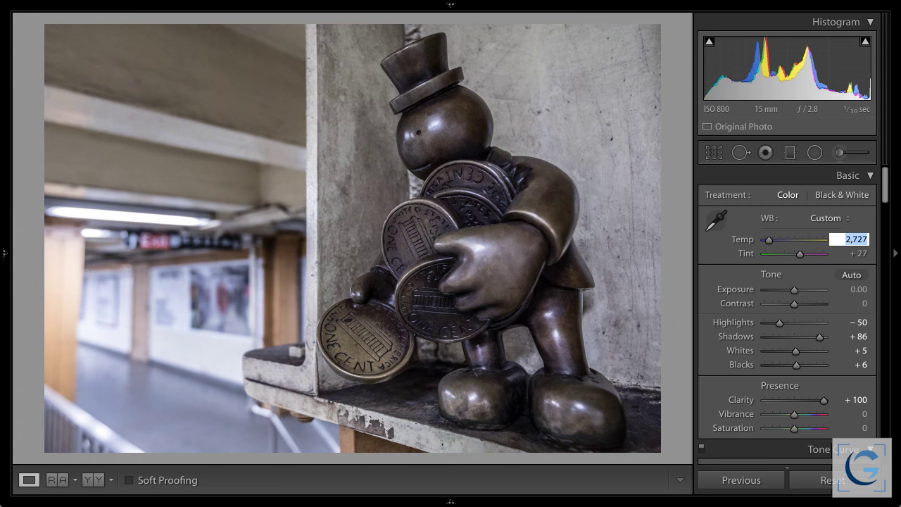
{"action": "key", "text": "shift+Up"}
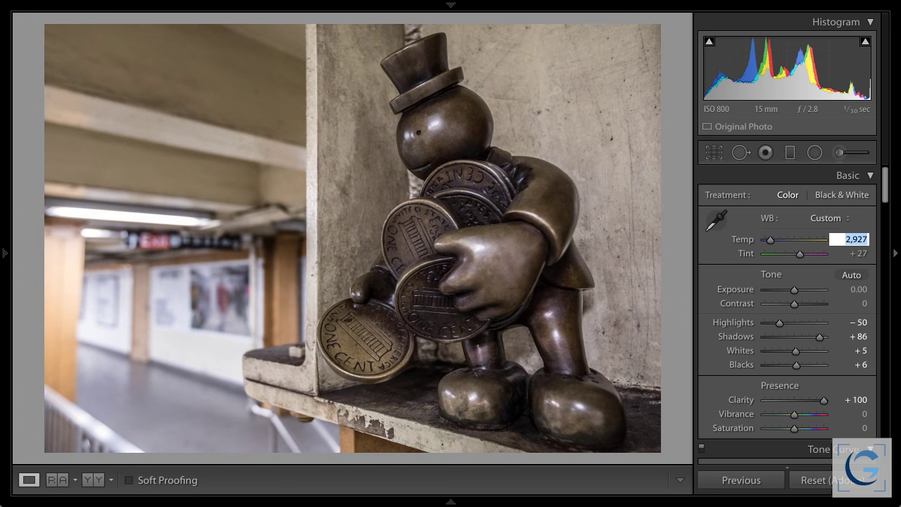
{"action": "key", "text": "shift+Up"}
{"action": "key", "text": "shift+Down"}
{"action": "key", "text": "shift+Down"}
{"action": "key", "text": "shift+Down"}
{"action": "key", "text": "Up"}
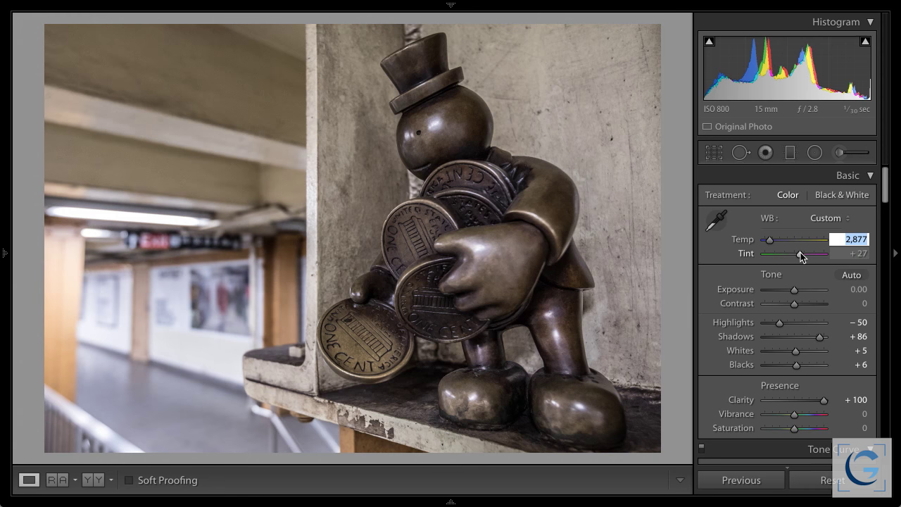
Reduce the statue photo's Tint to +15 and fine-tune it in single increments to +20.
{"action": "mouse_move", "coordinate": [800, 252]}
{"action": "left_mouse_down"}
{"action": "mouse_move", "coordinate": [774, 255]}
{"action": "mouse_move", "coordinate": [818, 257]}
{"action": "mouse_move", "coordinate": [766, 258]}
{"action": "mouse_move", "coordinate": [820, 263]}
{"action": "mouse_move", "coordinate": [777, 258]}
{"action": "mouse_move", "coordinate": [810, 258]}
{"action": "mouse_move", "coordinate": [797, 257]}
{"action": "left_mouse_up"}
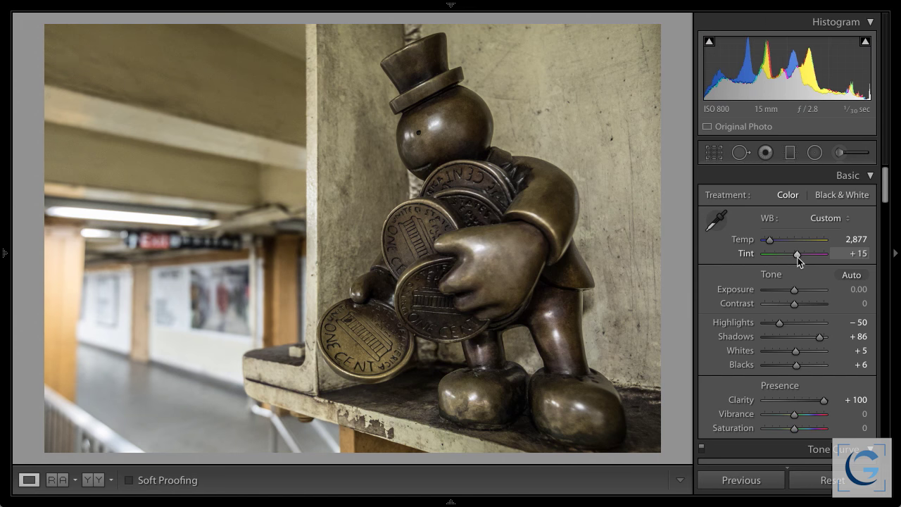
{"action": "left_click", "coordinate": [858, 254]}
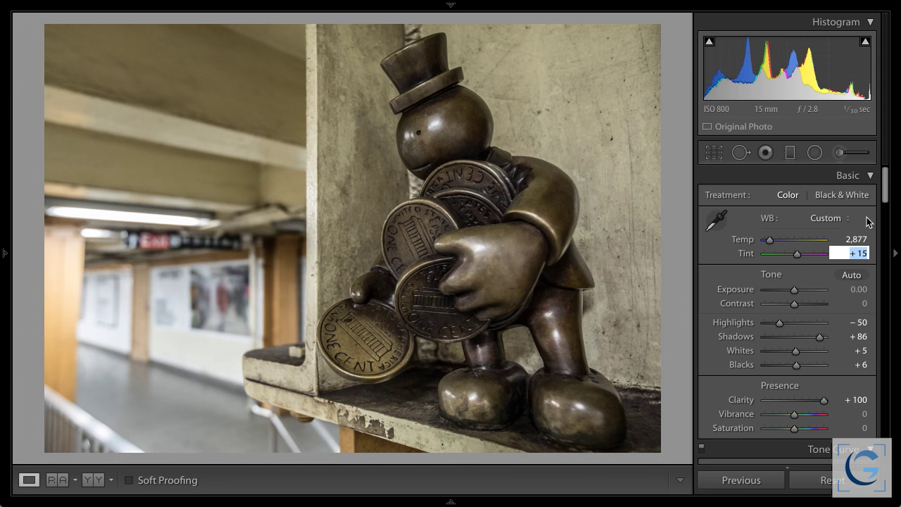
{"action": "key", "text": "Up"}
{"action": "key", "text": "Up"}
{"action": "key", "text": "Up"}
{"action": "key", "text": "Up"}
{"action": "key", "text": "Down"}
{"action": "key", "text": "Down"}
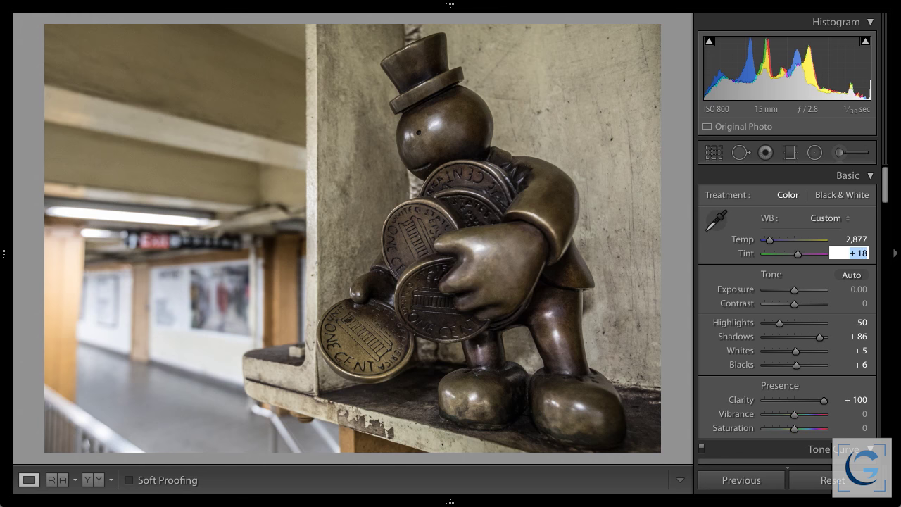
{"action": "key", "text": "Up"}
{"action": "key", "text": "Up"}
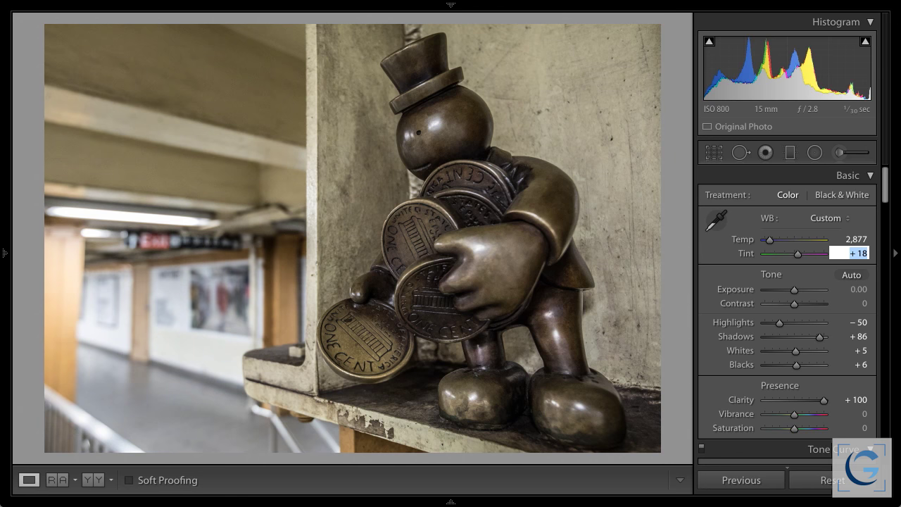
{"action": "key", "text": "Up"}
{"action": "key", "text": "Up"}
{"action": "key", "text": "Down"}
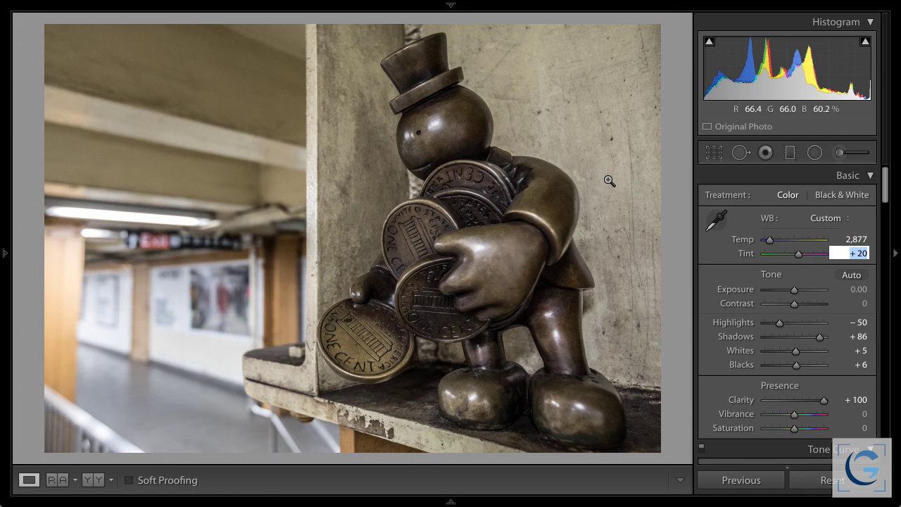
Open the 09 - Vibrance Saturation collection, try the Nathan's photo's Saturation at +100 and +52, and reset it to 0.
{"action": "mouse_move", "coordinate": [4, 251]}
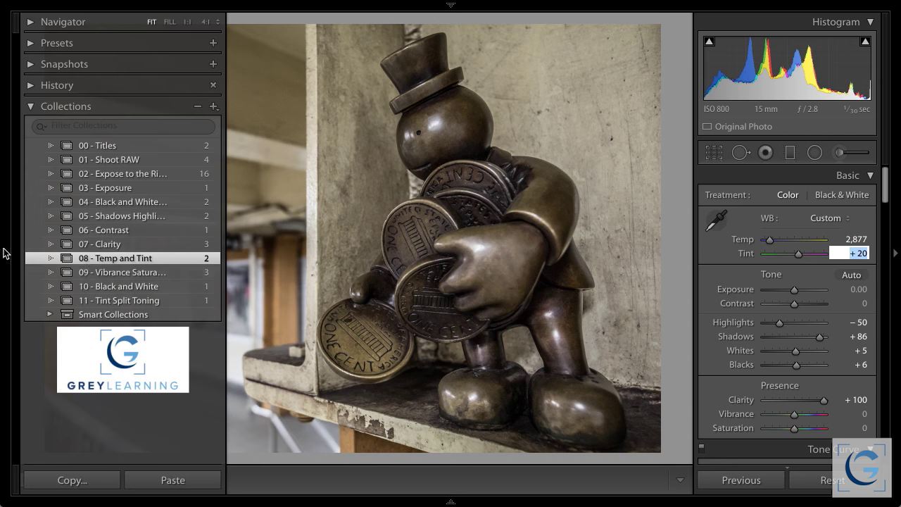
{"action": "left_click", "coordinate": [109, 273]}
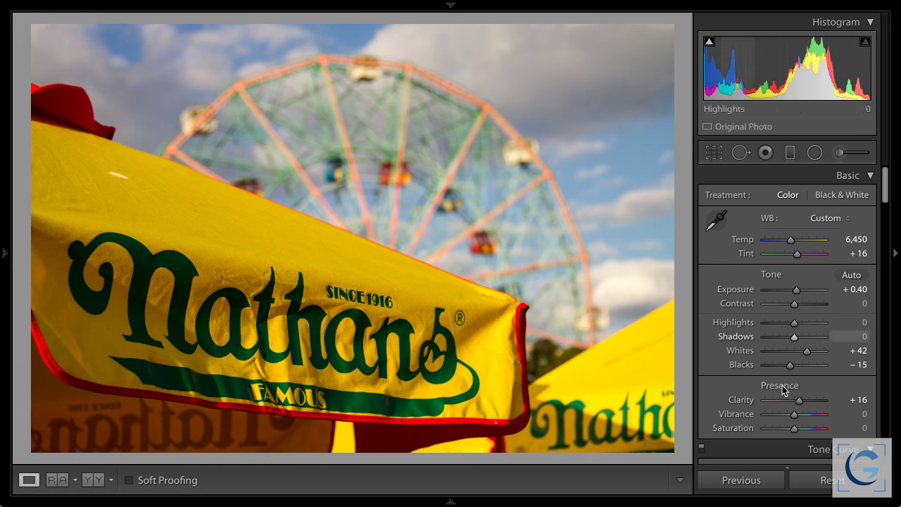
{"action": "left_click_drag", "start_coordinate": [814, 431], "coordinate": [825, 428]}
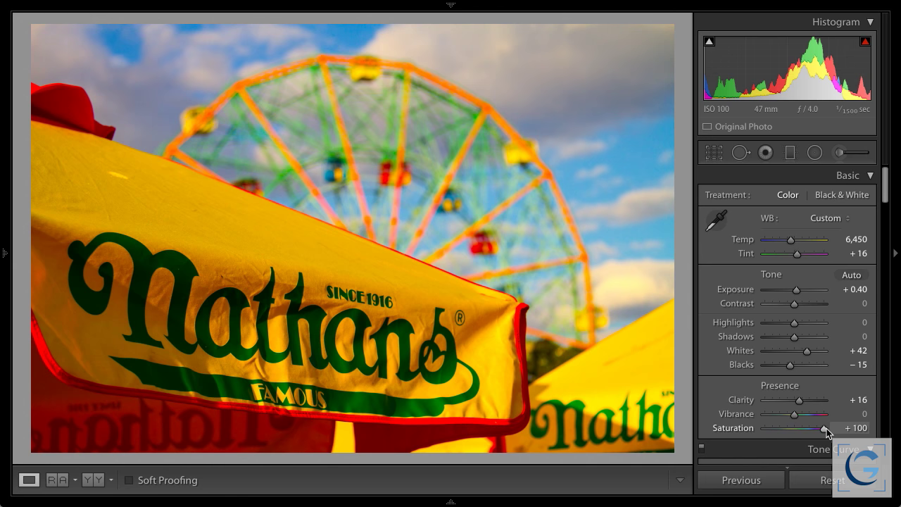
{"action": "left_click_drag", "start_coordinate": [821, 428], "coordinate": [796, 431]}
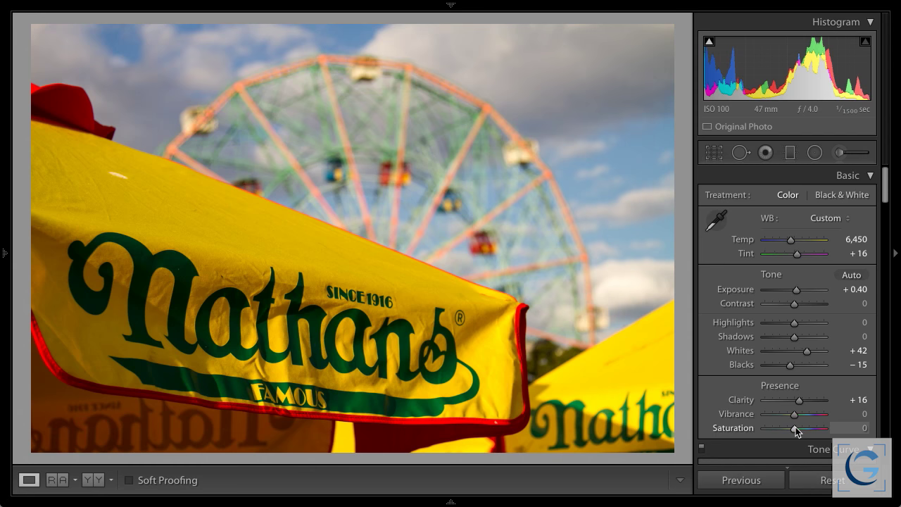
{"action": "left_click_drag", "start_coordinate": [794, 431], "coordinate": [811, 431]}
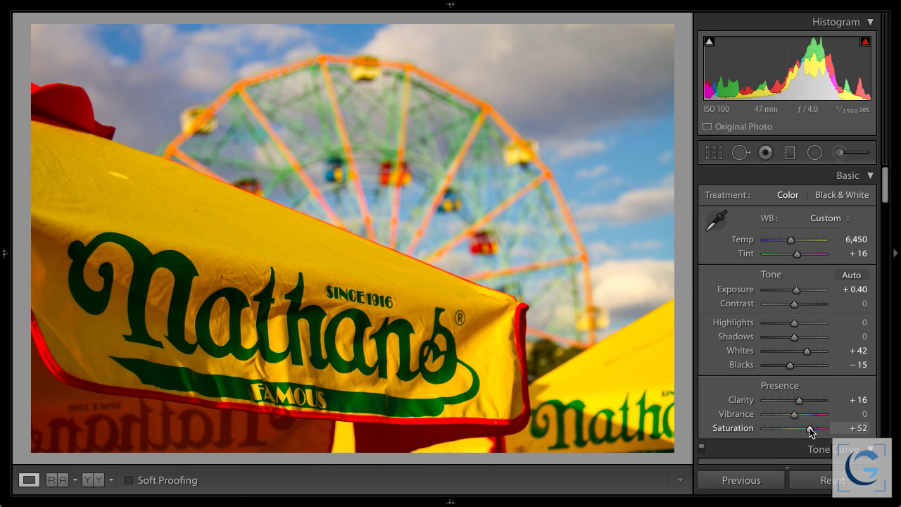
{"action": "double_click", "coordinate": [811, 431]}
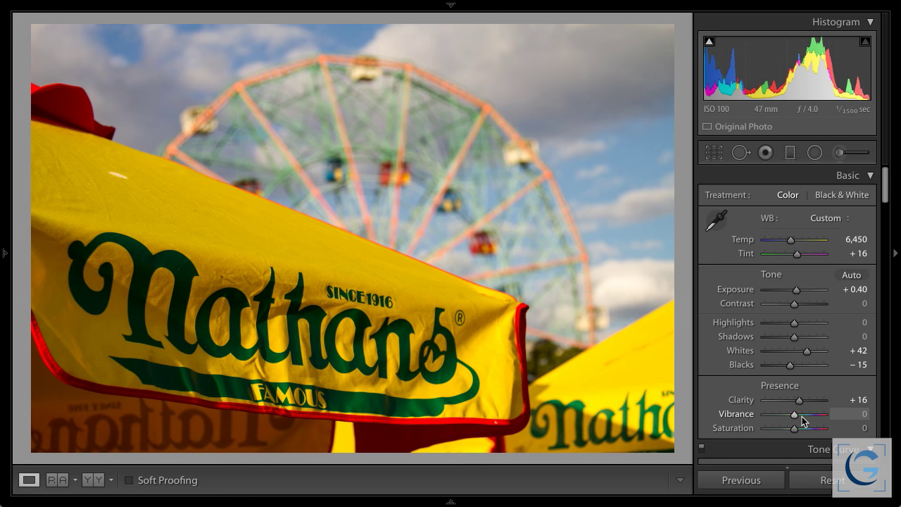
Raise the Nathan's photo's Vibrance to +66, and settle it at +40.
{"action": "left_click_drag", "start_coordinate": [796, 414], "coordinate": [817, 418]}
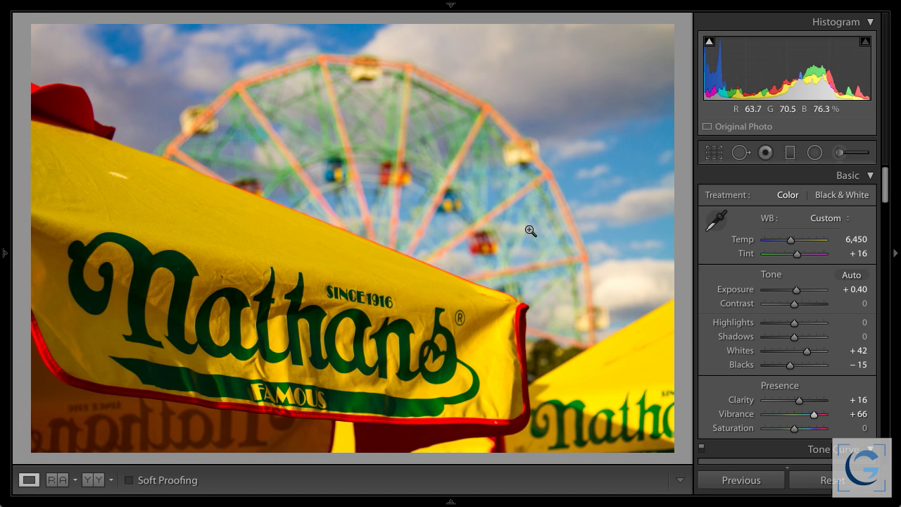
{"action": "left_click_drag", "start_coordinate": [814, 419], "coordinate": [807, 420]}
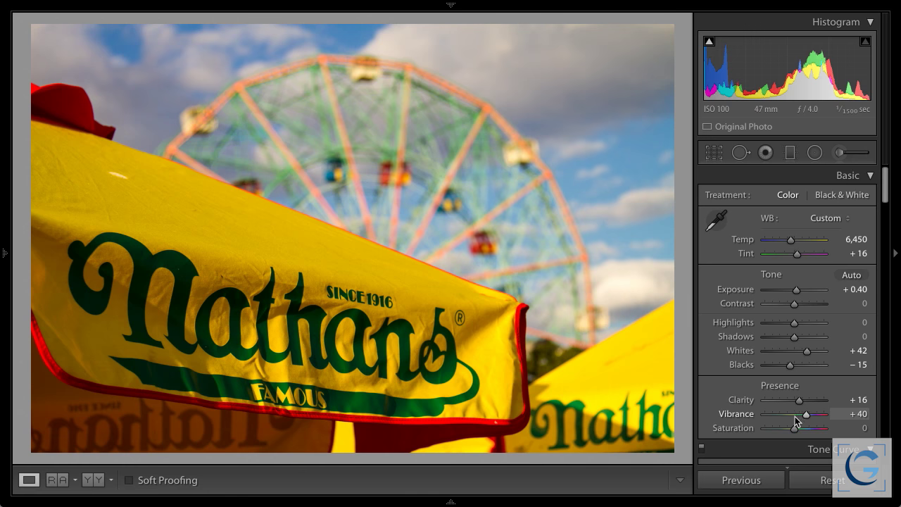
Select the yellow flower photo in the same collection and raise its Vibrance to +65.
{"action": "mouse_move", "coordinate": [373, 498]}
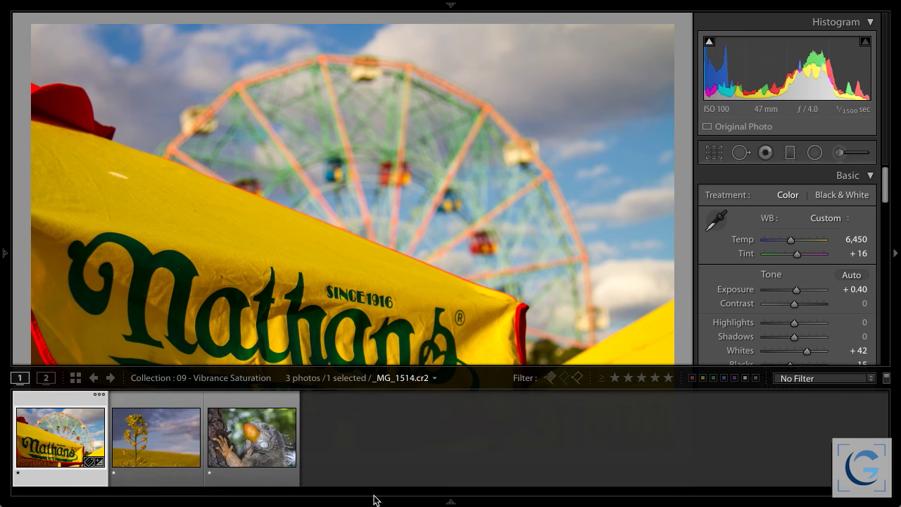
{"action": "left_click", "coordinate": [170, 450]}
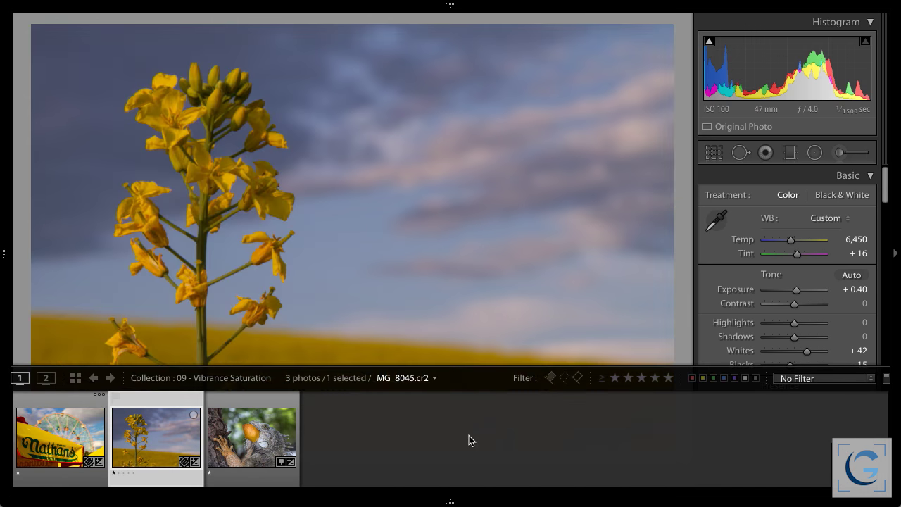
{"action": "scroll", "coordinate": [785, 305], "scroll_direction": "down", "scroll_amount": 4}
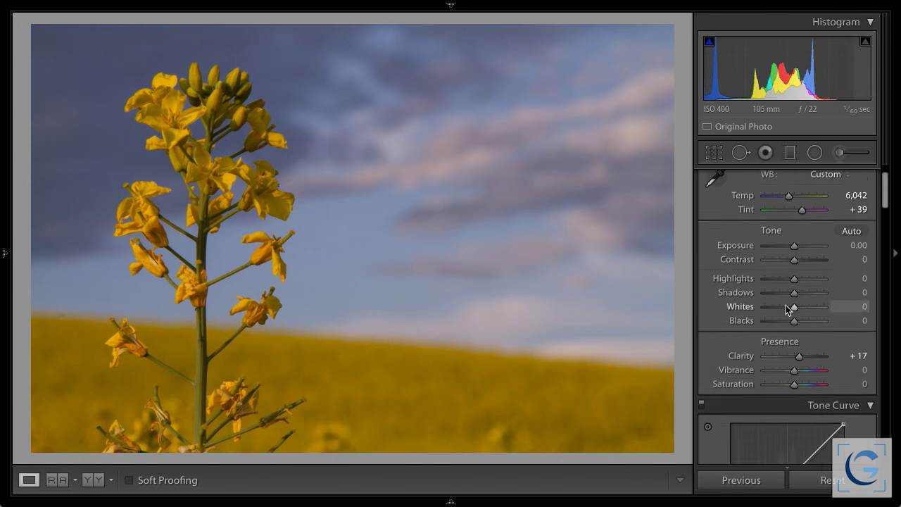
{"action": "left_click_drag", "start_coordinate": [794, 339], "coordinate": [815, 343]}
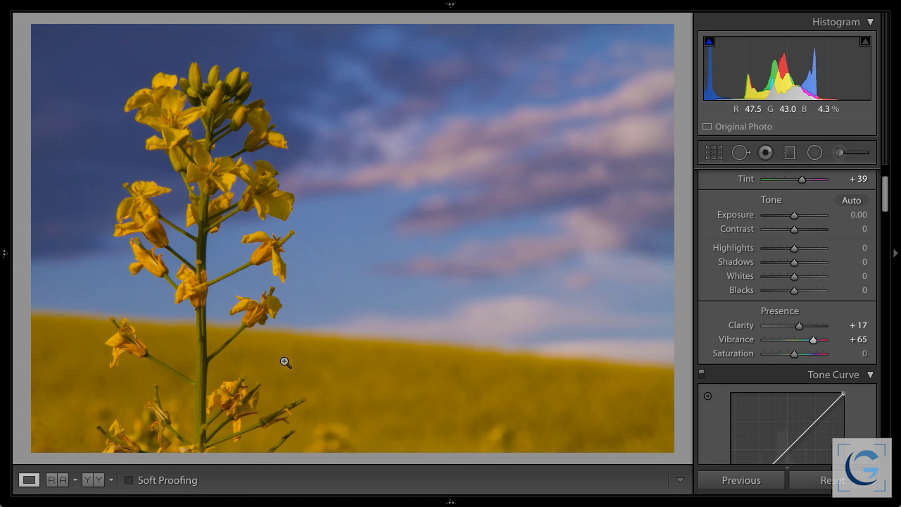
Select the iguana photo, raise its Vibrance in stages to +84, and reduce its Saturation to -13.
{"action": "mouse_move", "coordinate": [453, 502]}
{"action": "left_click", "coordinate": [268, 447]}
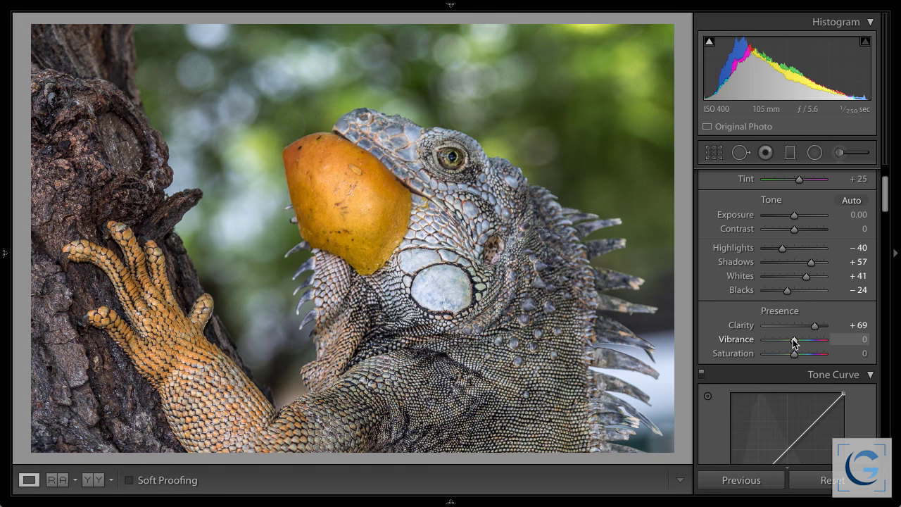
{"action": "mouse_move", "coordinate": [794, 341]}
{"action": "left_mouse_down"}
{"action": "mouse_move", "coordinate": [819, 344]}
{"action": "mouse_move", "coordinate": [807, 343]}
{"action": "left_mouse_up"}
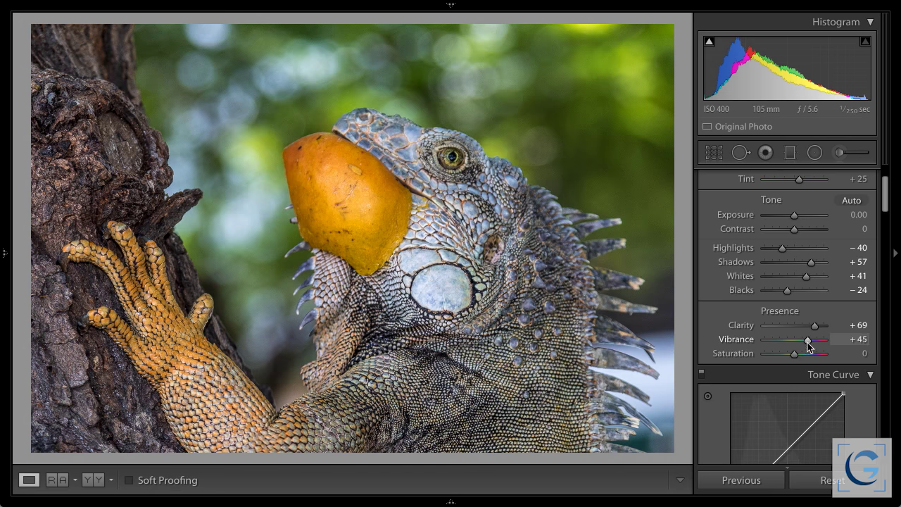
{"action": "left_click_drag", "start_coordinate": [808, 339], "coordinate": [815, 342]}
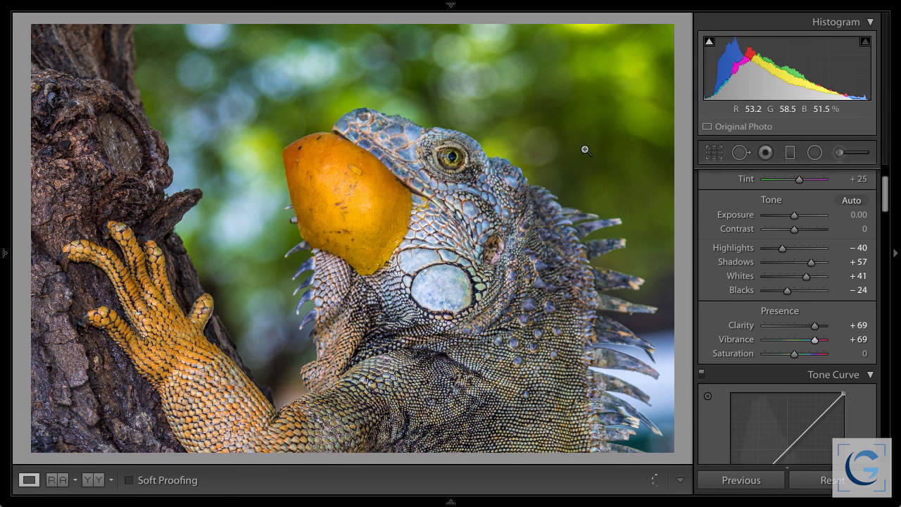
{"action": "left_click_drag", "start_coordinate": [814, 341], "coordinate": [821, 345]}
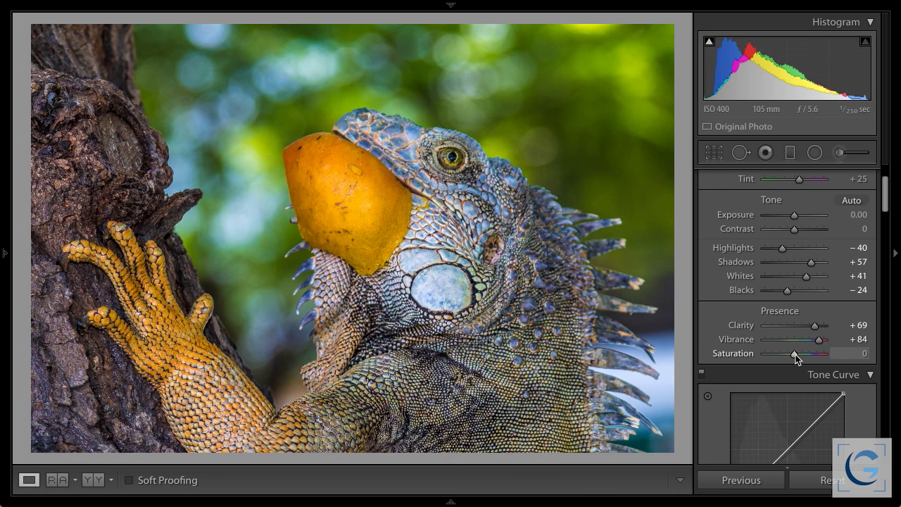
{"action": "left_click_drag", "start_coordinate": [794, 356], "coordinate": [789, 355]}
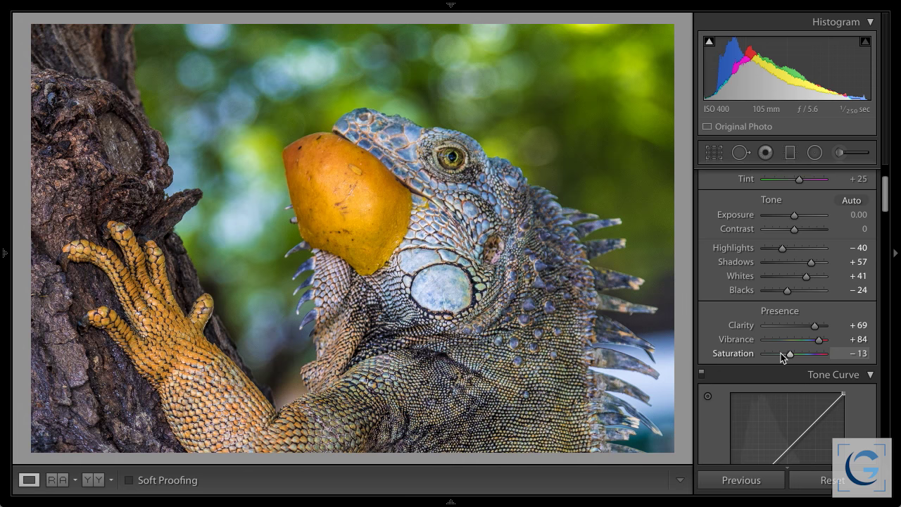
Open the barn photo in the 10 - Black and White collection.
{"action": "mouse_move", "coordinate": [6, 257]}
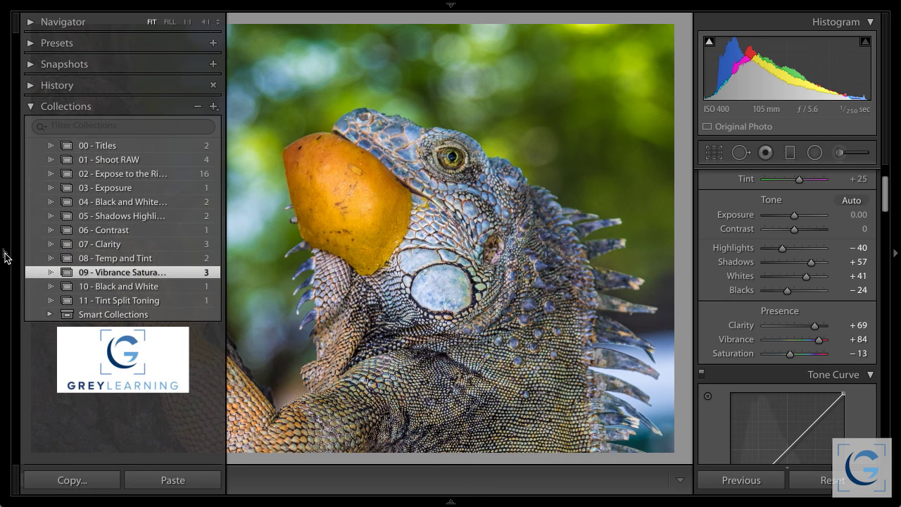
{"action": "left_click", "coordinate": [116, 286]}
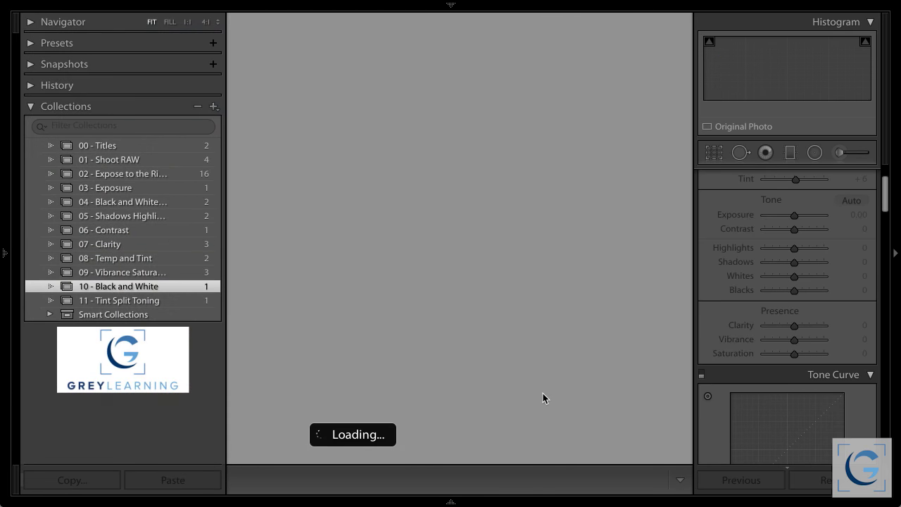
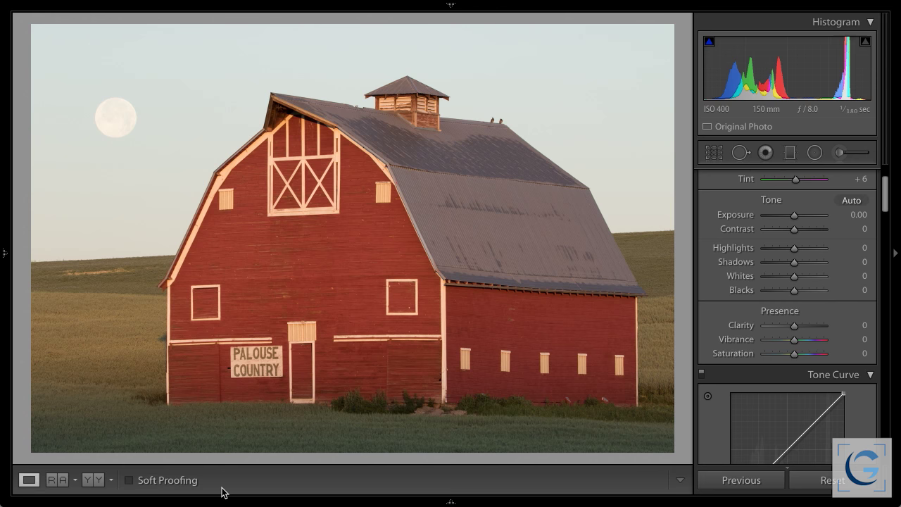
Revisit the statue photo in the 08 - Temp and Tint collection, and return to 10 - Black and White.
{"action": "mouse_move", "coordinate": [4, 252]}
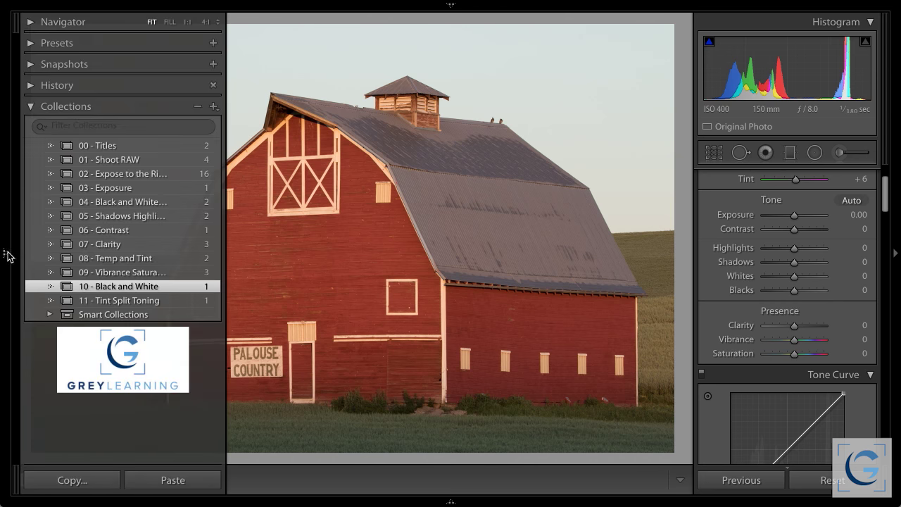
{"action": "left_click", "coordinate": [119, 258]}
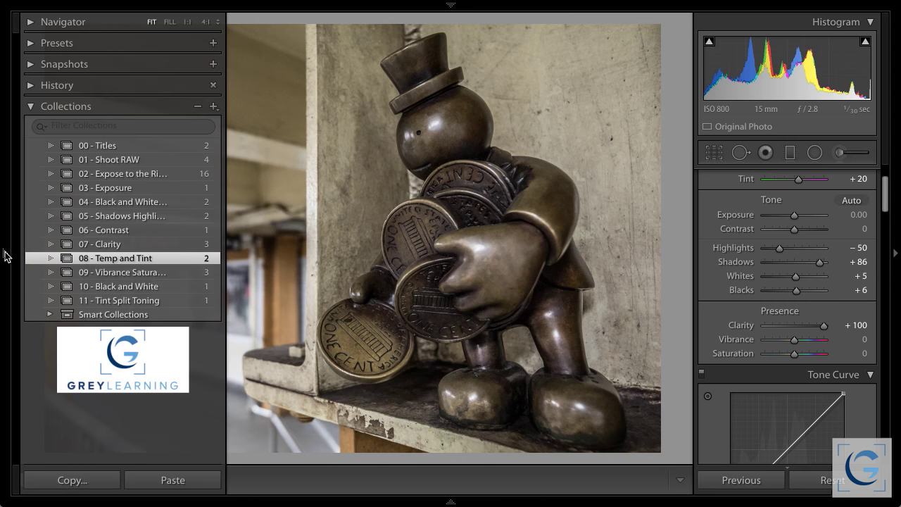
{"action": "left_click", "coordinate": [123, 289]}
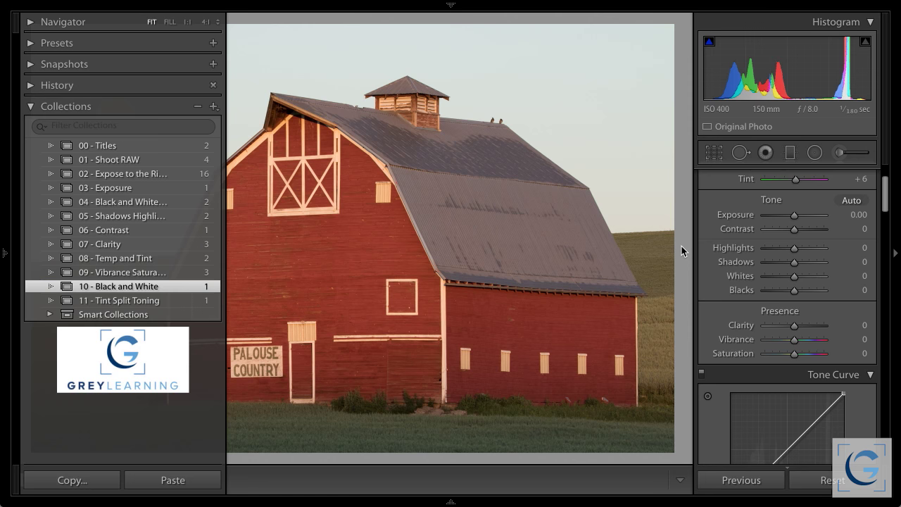
Hide the collection list and convert the barn photo's treatment to Black & White.
{"action": "key", "text": "F7"}
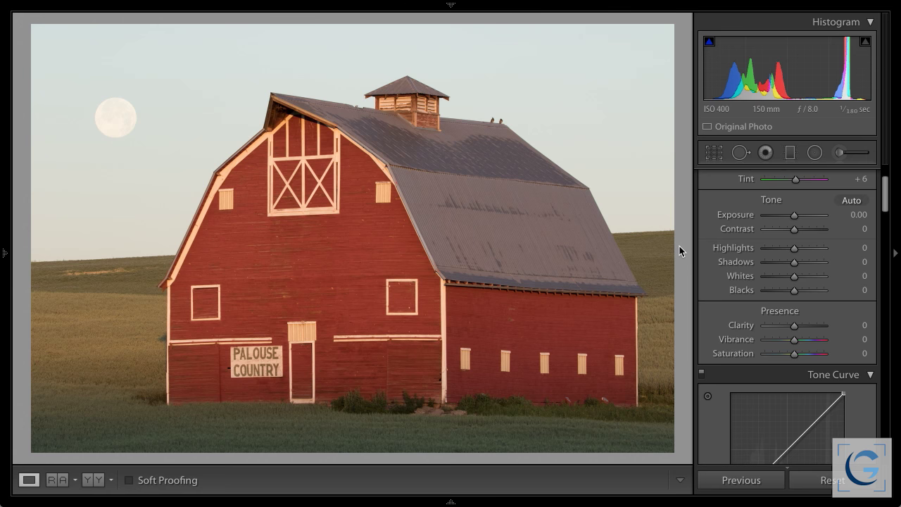
{"action": "scroll", "coordinate": [760, 239], "scroll_direction": "up", "scroll_amount": 2}
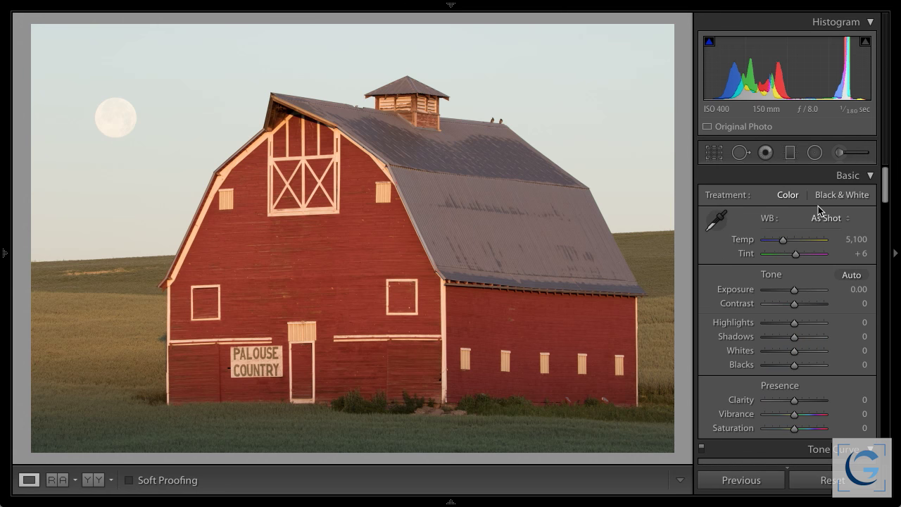
{"action": "left_click", "coordinate": [841, 198]}
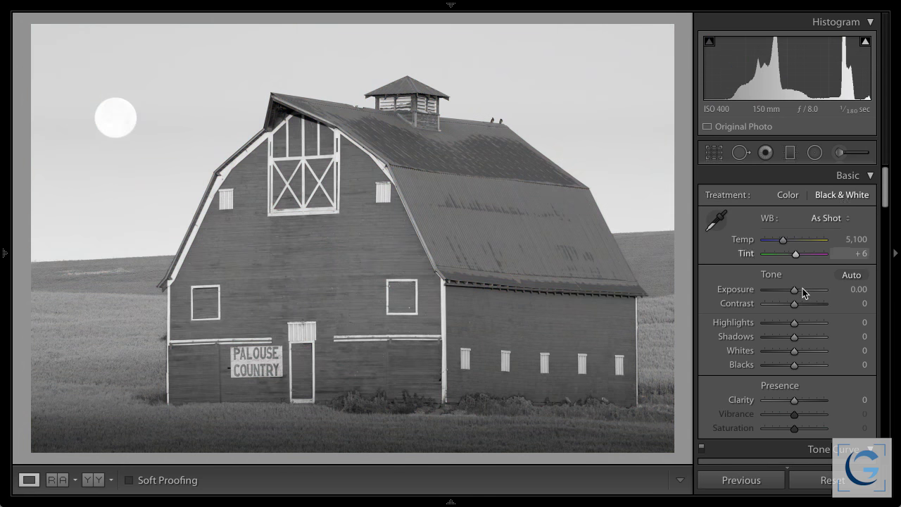
In the barn photo's Black & White Mix, set Red to -23, Yellow to +93 and Green to -86.
{"action": "scroll", "coordinate": [803, 288], "scroll_direction": "down", "scroll_amount": 1}
{"action": "scroll", "coordinate": [802, 288], "scroll_direction": "down", "scroll_amount": 8}
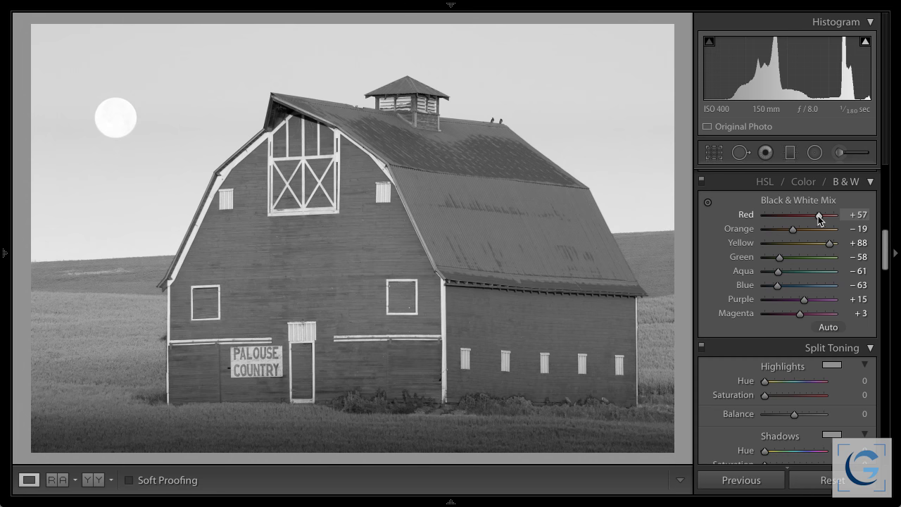
{"action": "left_click_drag", "start_coordinate": [819, 220], "coordinate": [790, 220]}
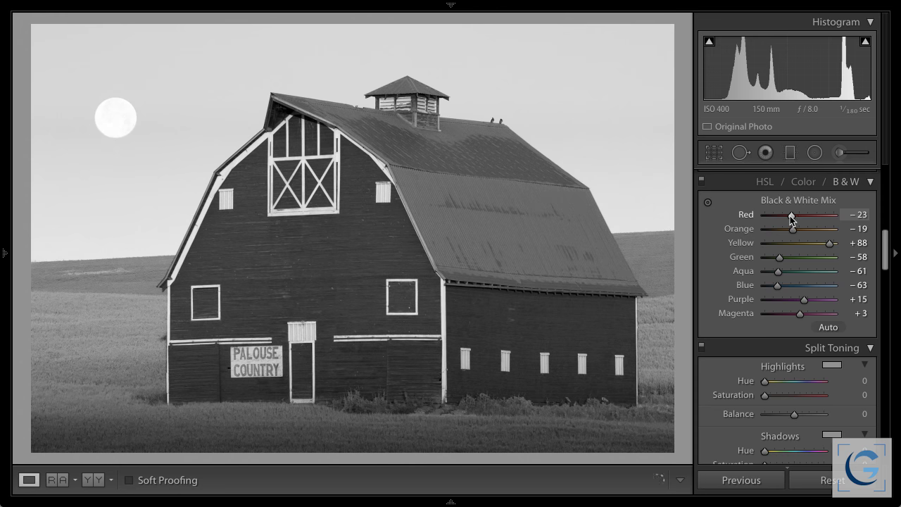
{"action": "left_click_drag", "start_coordinate": [829, 243], "coordinate": [832, 244]}
{"action": "mouse_move", "coordinate": [784, 258]}
{"action": "left_mouse_down"}
{"action": "mouse_move", "coordinate": [800, 261]}
{"action": "mouse_move", "coordinate": [771, 258]}
{"action": "left_mouse_up"}
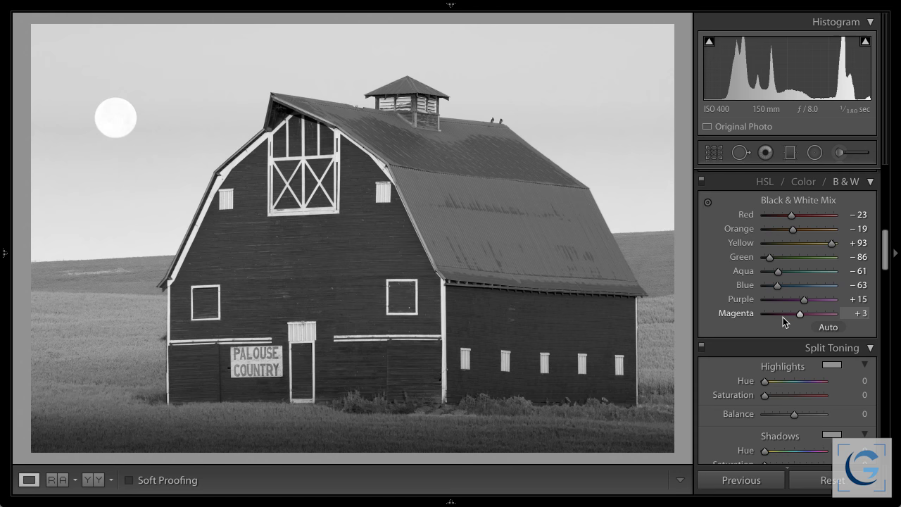
Set the barn photo's Whites to -15 and Blacks to +13 using the clipping preview.
{"action": "scroll", "coordinate": [782, 317], "scroll_direction": "up", "scroll_amount": 10}
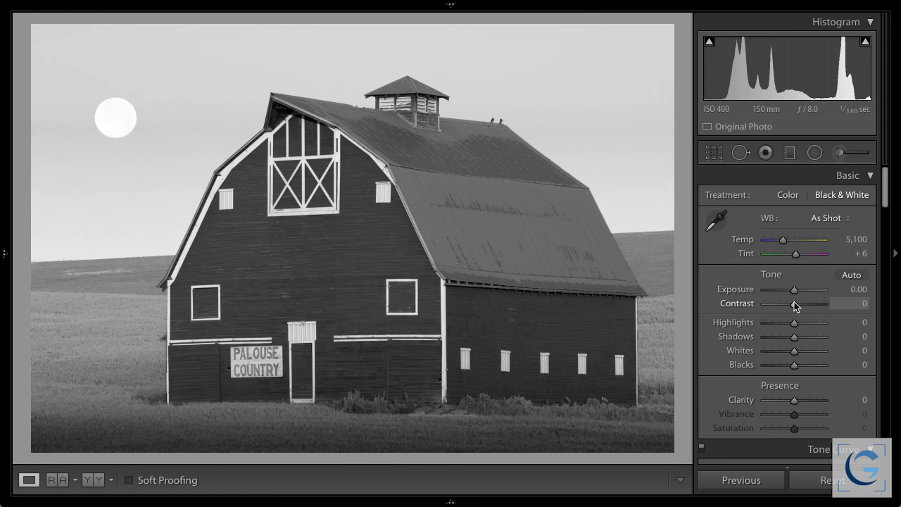
{"action": "key", "text": "alt"}
{"action": "left_click_drag", "start_coordinate": [794, 351], "coordinate": [796, 363]}
{"action": "key", "text": "alt"}
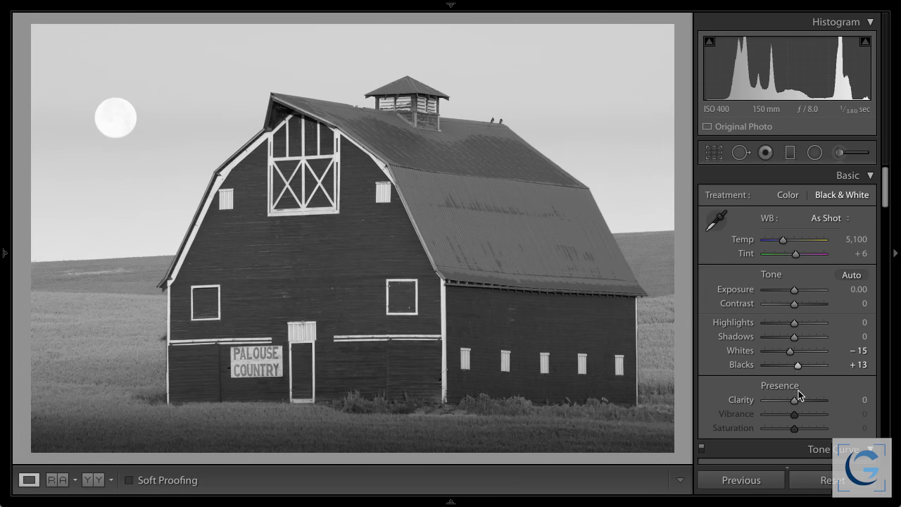
Set the barn photo's Clarity to +47, Highlights to -85 and Shadows to -15.
{"action": "left_click_drag", "start_coordinate": [793, 399], "coordinate": [808, 397]}
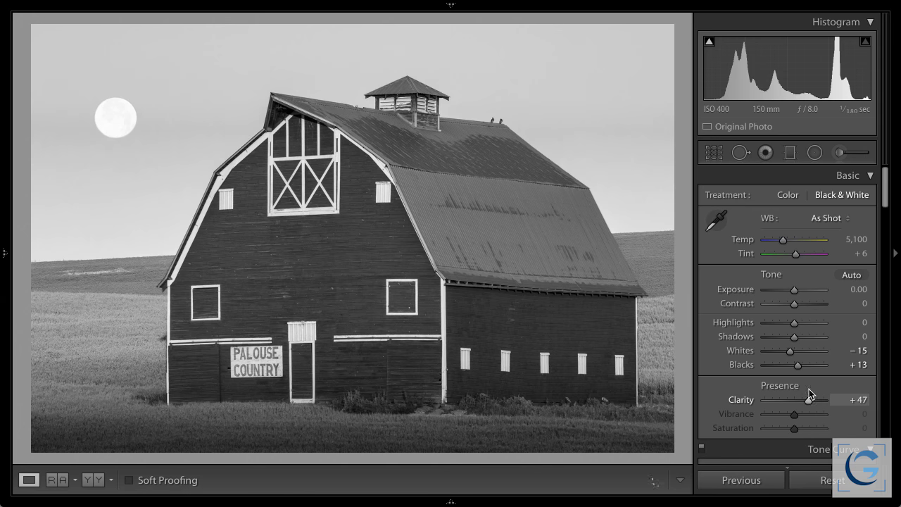
{"action": "left_click_drag", "start_coordinate": [793, 322], "coordinate": [769, 323]}
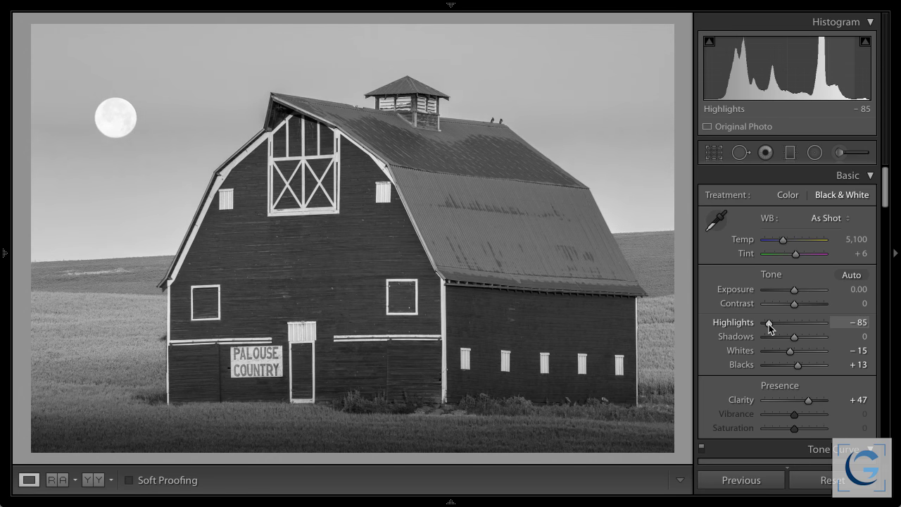
{"action": "left_click_drag", "start_coordinate": [794, 338], "coordinate": [789, 339]}
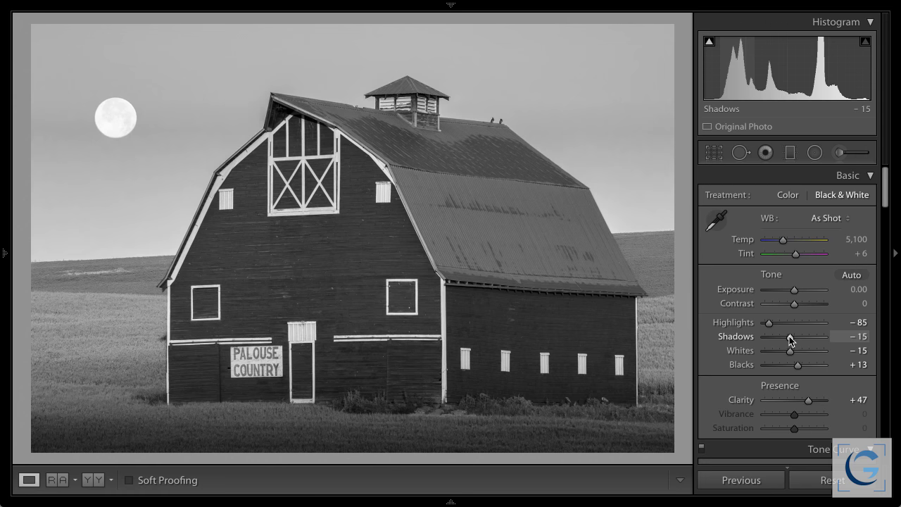
Open the collapsed wooden barn photo in the 11 - Tint Split Toning collection.
{"action": "mouse_move", "coordinate": [4, 255]}
{"action": "left_click", "coordinate": [124, 301]}
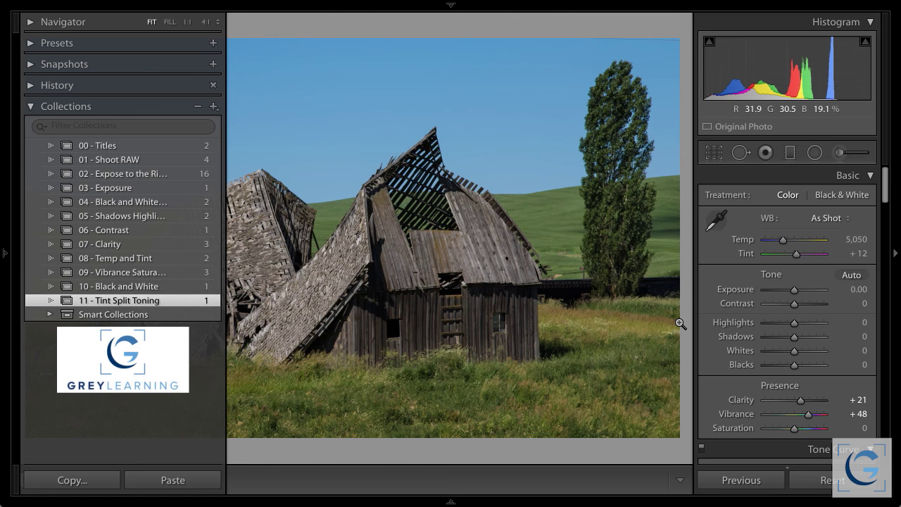
Convert the collapsed barn photo to Black & White and set Yellow to +35 in the Black & White Mix.
{"action": "key", "text": "F7"}
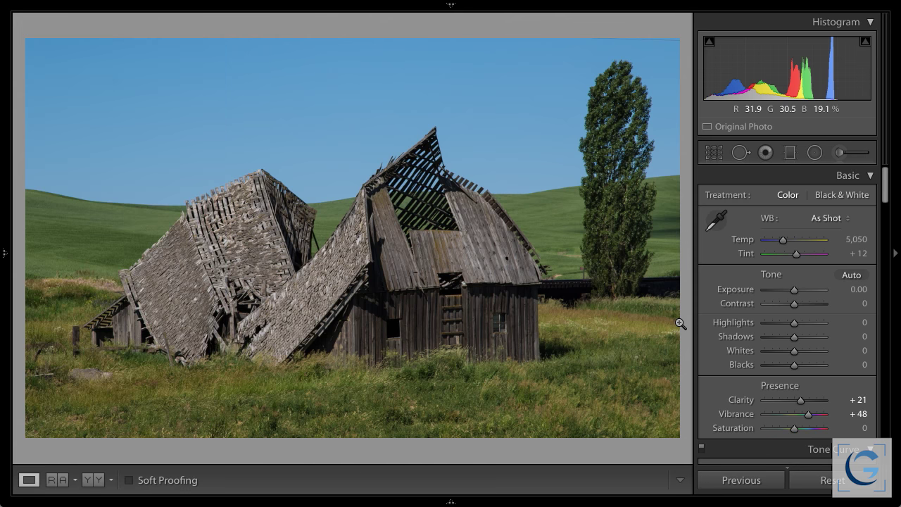
{"action": "left_click", "coordinate": [837, 200]}
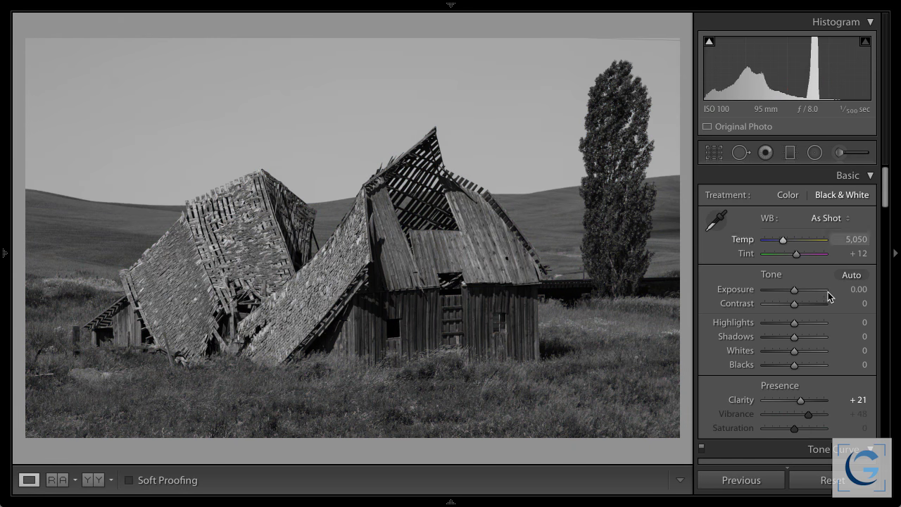
{"action": "scroll", "coordinate": [828, 297], "scroll_direction": "down", "scroll_amount": 3}
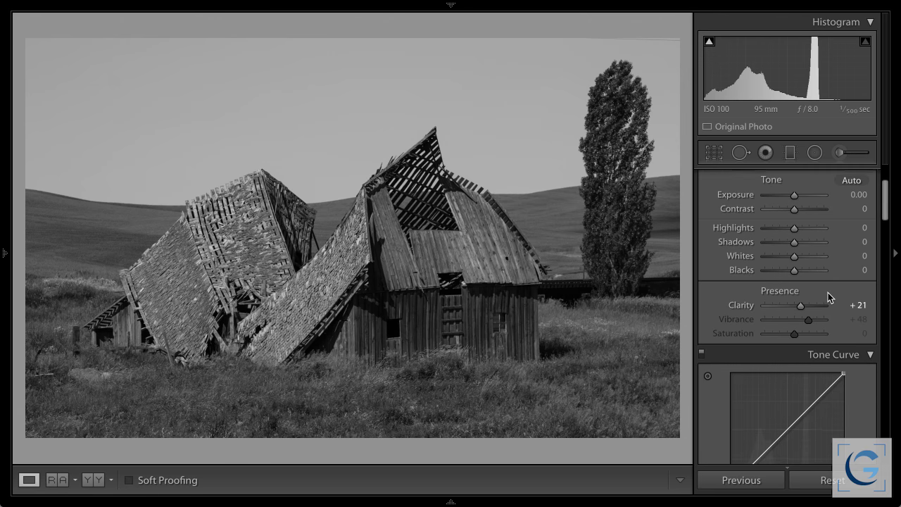
{"action": "scroll", "coordinate": [828, 296], "scroll_direction": "down", "scroll_amount": 10}
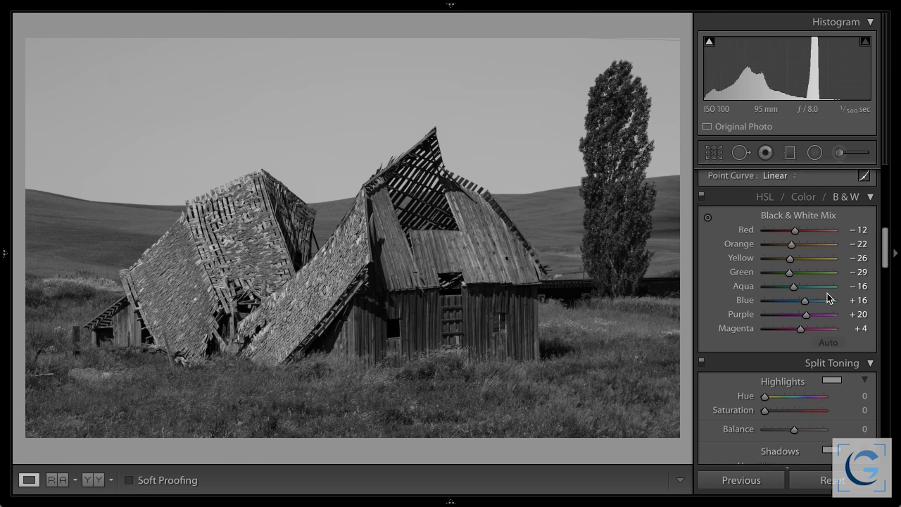
{"action": "scroll", "coordinate": [828, 297], "scroll_direction": "down", "scroll_amount": 2}
{"action": "left_click_drag", "start_coordinate": [801, 245], "coordinate": [812, 247]}
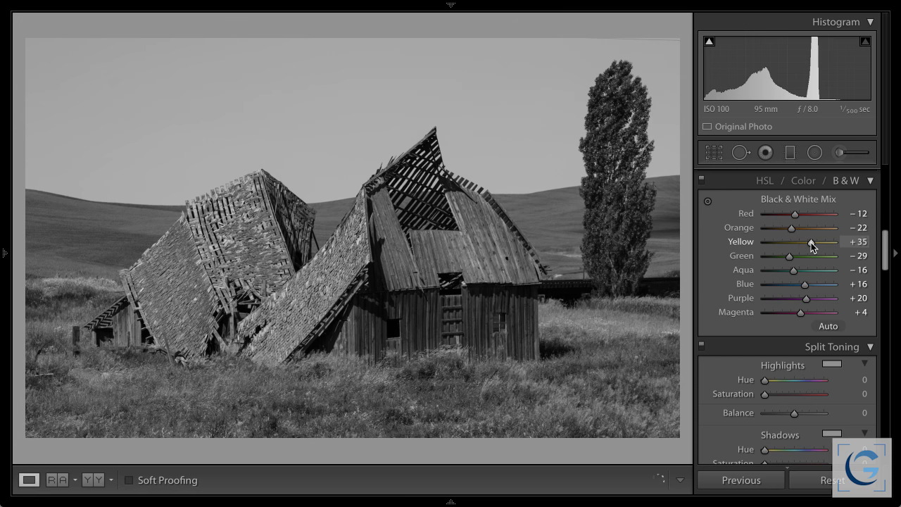
Split tone the barn photo with Highlights Hue 123 and Saturation 26, and Shadows Hue 282 and Saturation 29.
{"action": "scroll", "coordinate": [803, 268], "scroll_direction": "down", "scroll_amount": 10}
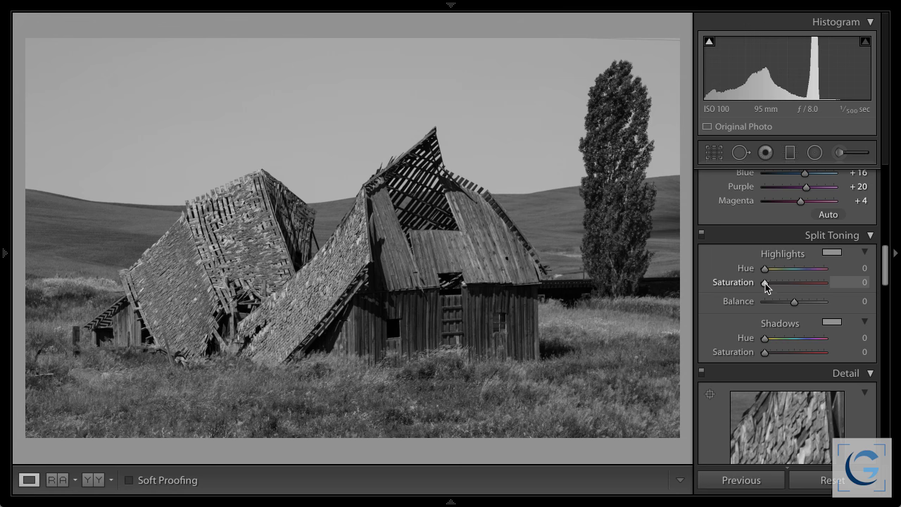
{"action": "left_click_drag", "start_coordinate": [765, 284], "coordinate": [780, 284]}
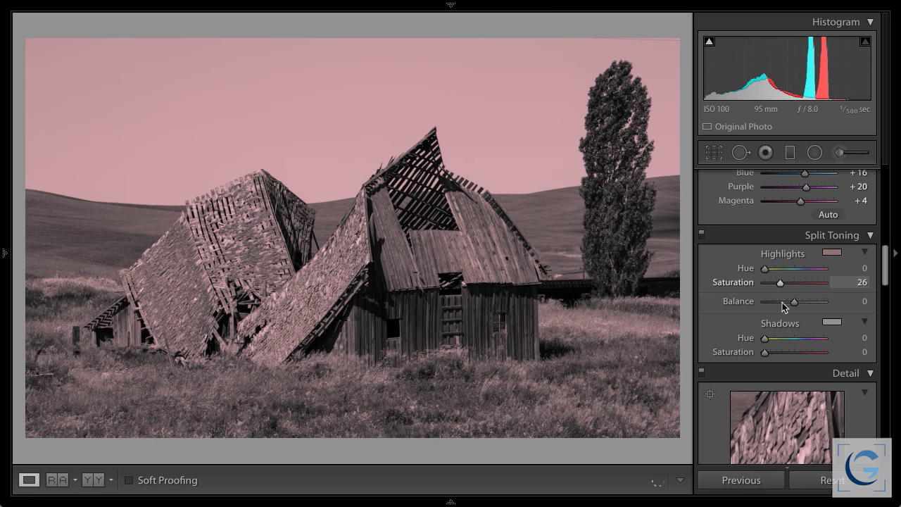
{"action": "left_click_drag", "start_coordinate": [766, 352], "coordinate": [782, 353]}
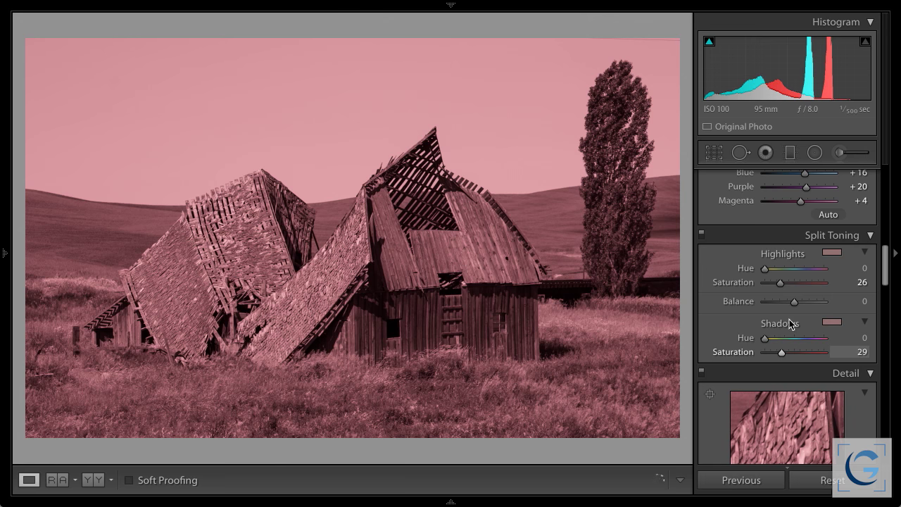
{"action": "left_click_drag", "start_coordinate": [766, 270], "coordinate": [787, 272]}
{"action": "left_click_drag", "start_coordinate": [765, 339], "coordinate": [815, 343]}
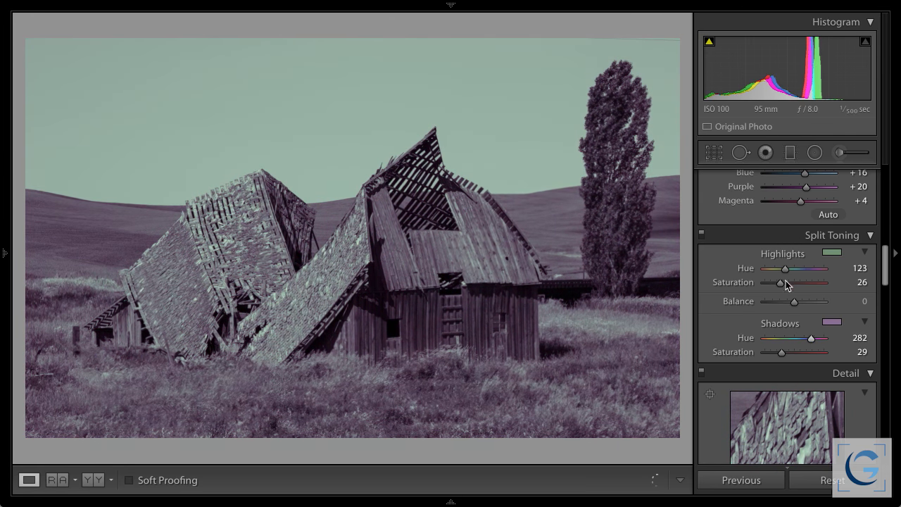
Set the barn photo's split toning Highlights Hue to 75 and Balance to +100.
{"action": "left_click_drag", "start_coordinate": [786, 272], "coordinate": [774, 271]}
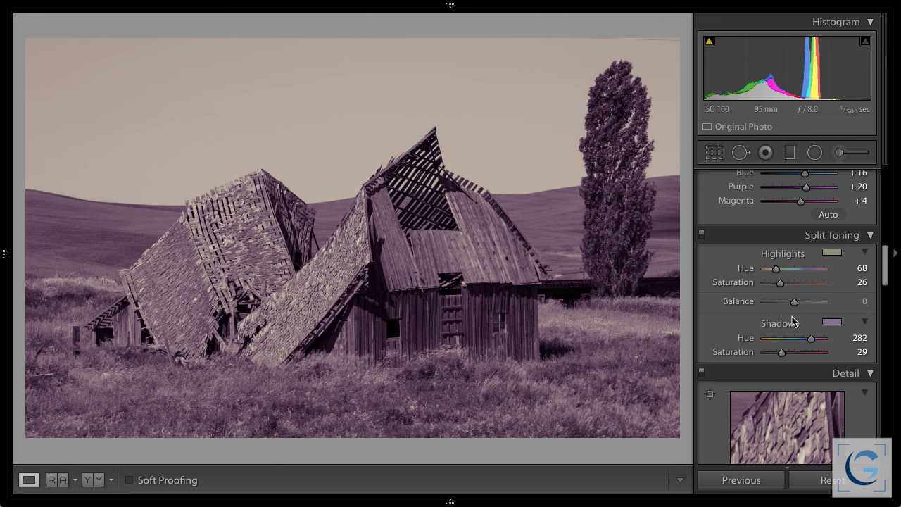
{"action": "left_click_drag", "start_coordinate": [792, 302], "coordinate": [777, 301]}
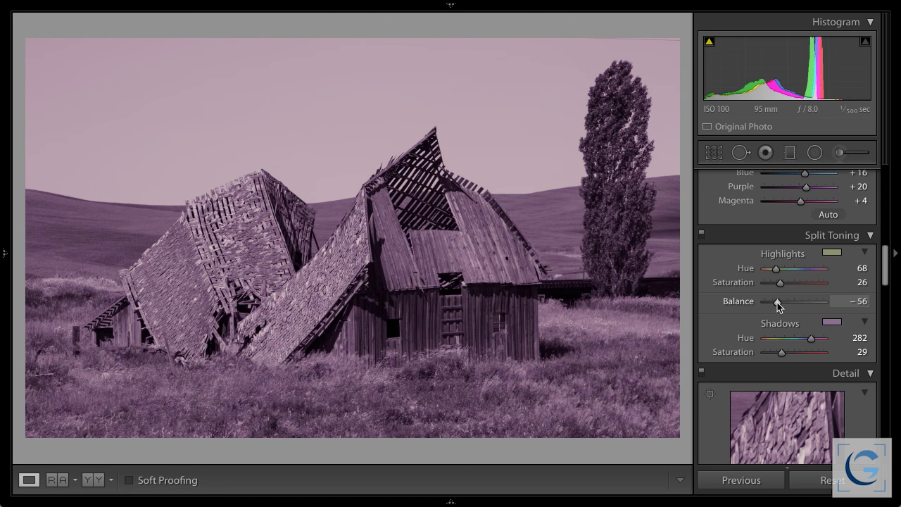
{"action": "left_click_drag", "start_coordinate": [777, 302], "coordinate": [807, 300]}
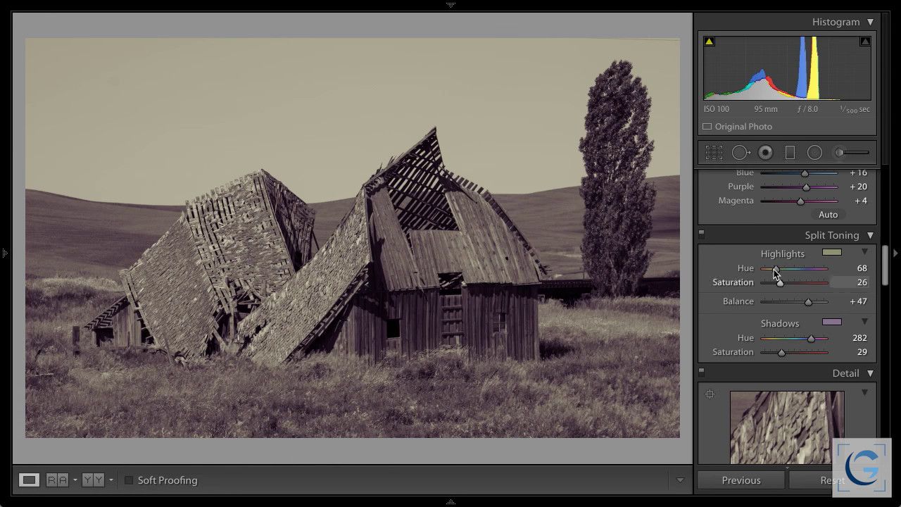
{"action": "left_click_drag", "start_coordinate": [775, 268], "coordinate": [777, 272]}
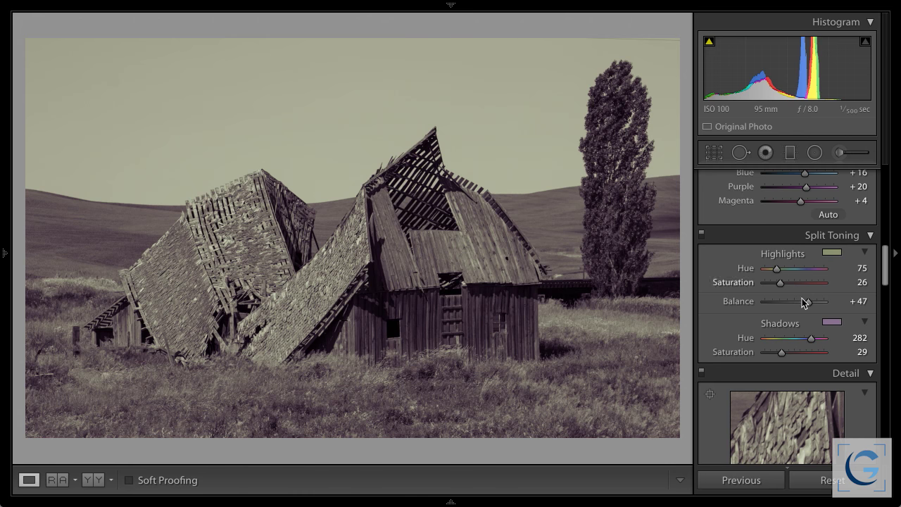
{"action": "left_click_drag", "start_coordinate": [808, 302], "coordinate": [842, 303]}
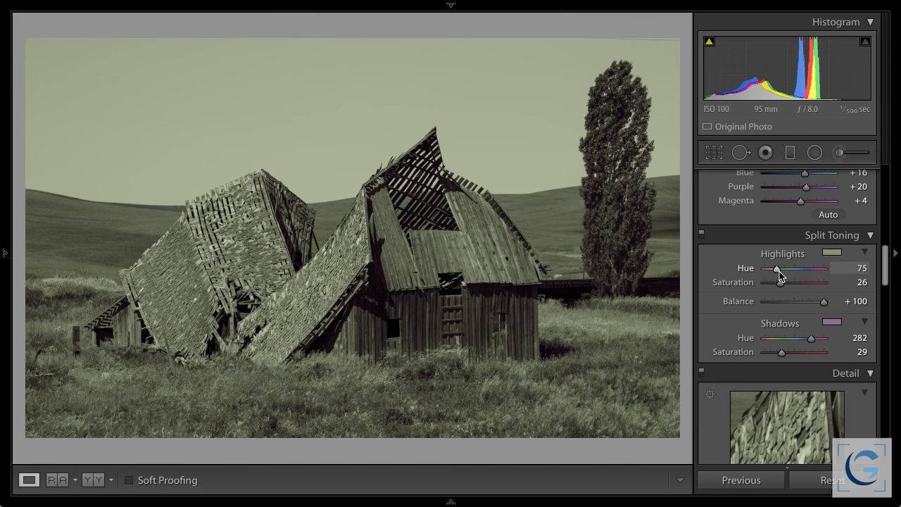
Change the barn photo's split toning Highlights to Hue 193 and Saturation 8.
{"action": "left_click_drag", "start_coordinate": [780, 268], "coordinate": [798, 274]}
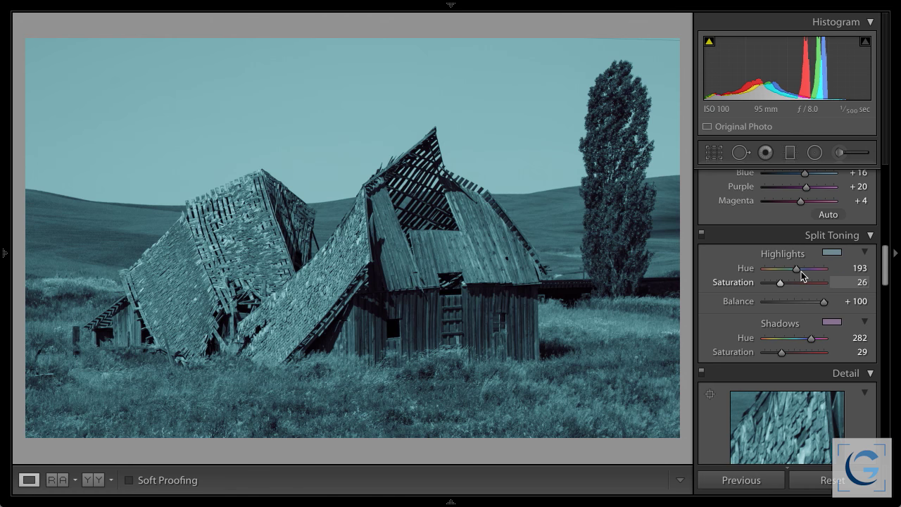
{"action": "left_click_drag", "start_coordinate": [780, 283], "coordinate": [773, 289]}
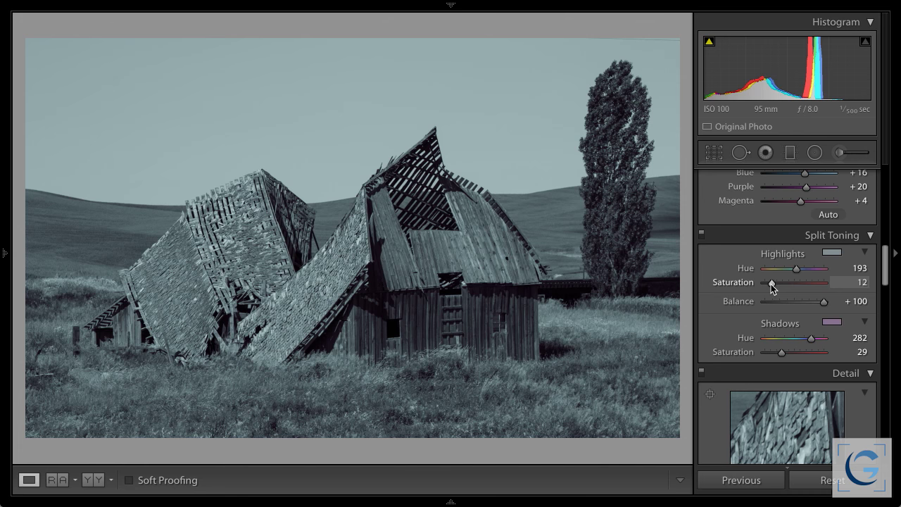
{"action": "left_click_drag", "start_coordinate": [773, 289], "coordinate": [770, 289]}
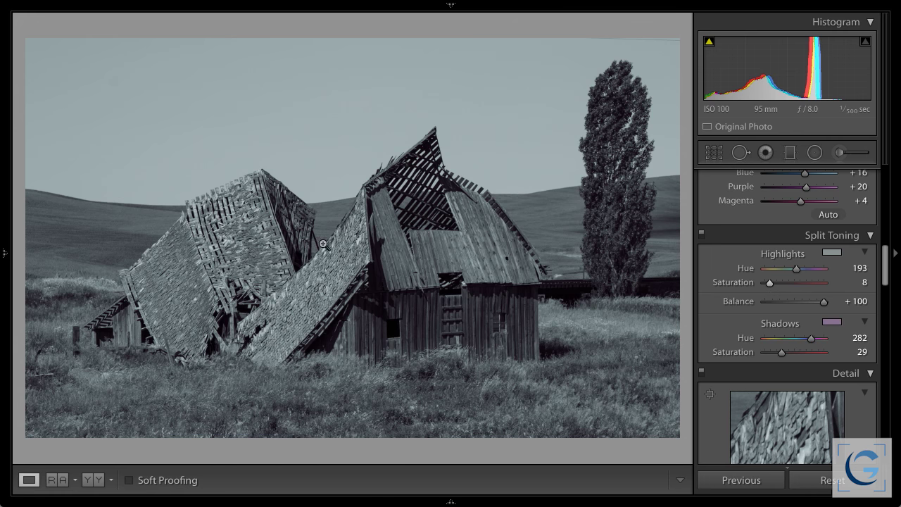
Open the sunset clouds photo in the 07 - Clarity collection and view its Sharpening, Noise Reduction and Lens Corrections settings.
{"action": "left_click", "coordinate": [4, 253]}
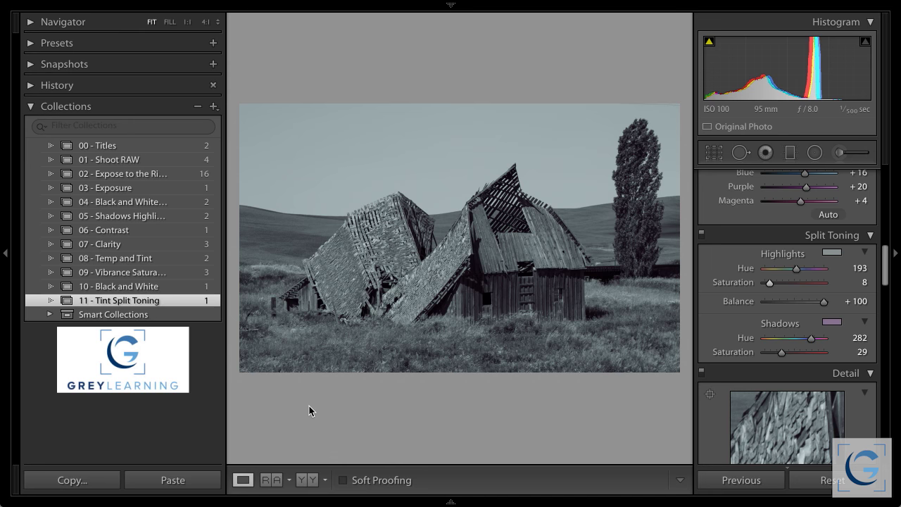
{"action": "left_click", "coordinate": [102, 246]}
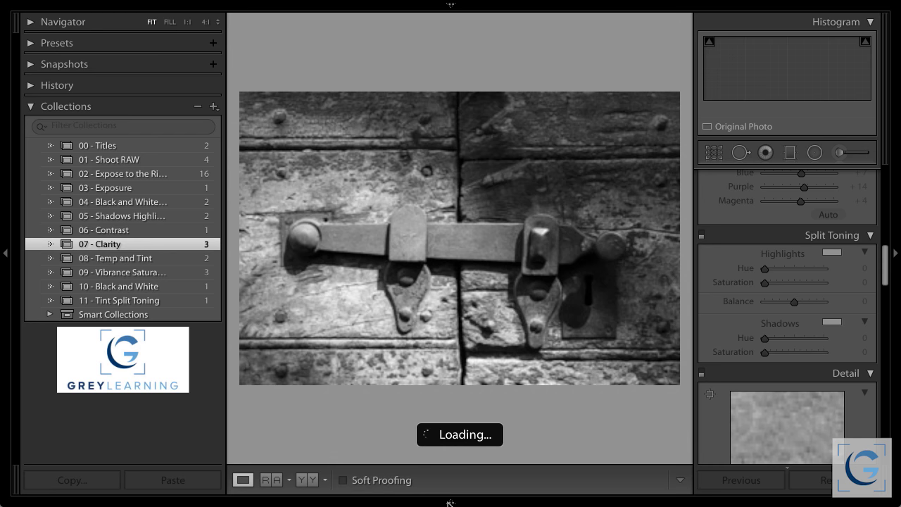
{"action": "mouse_move", "coordinate": [450, 503]}
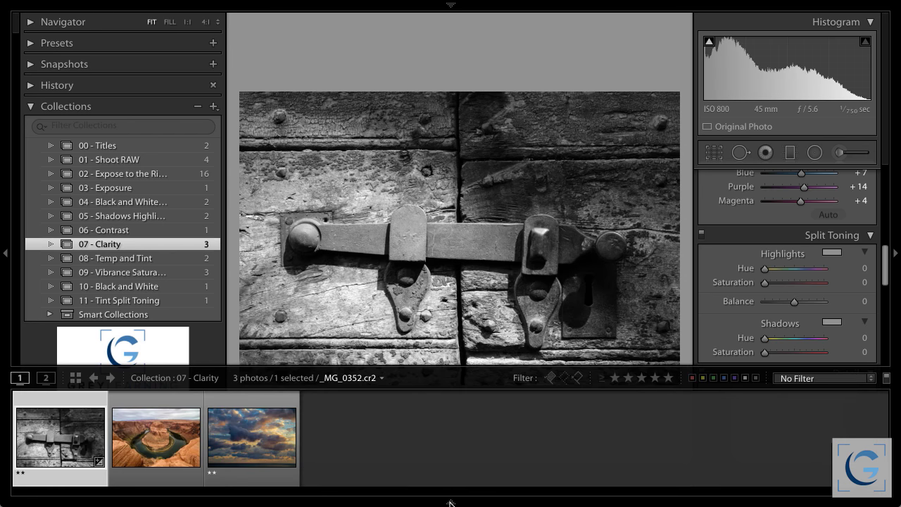
{"action": "left_click", "coordinate": [268, 436]}
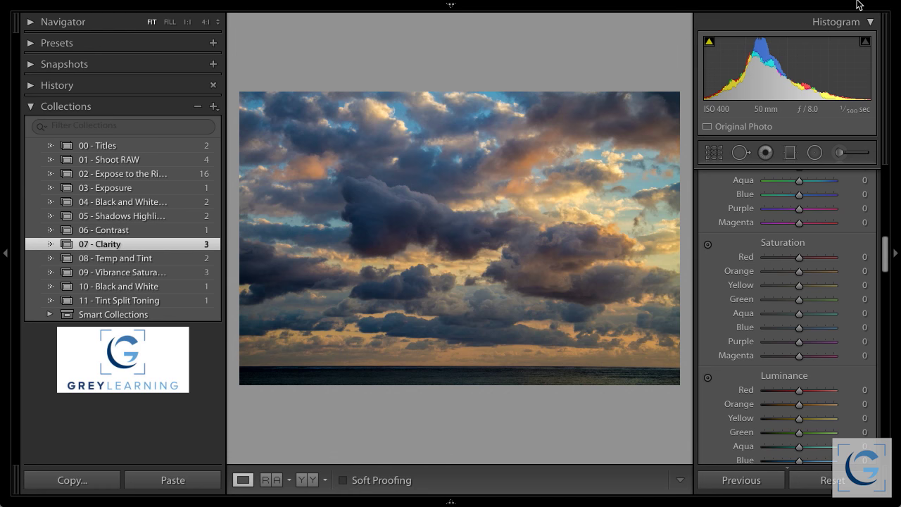
{"action": "scroll", "coordinate": [890, 296], "scroll_direction": "down", "scroll_amount": 3}
{"action": "scroll", "coordinate": [891, 302], "scroll_direction": "down", "scroll_amount": 5}
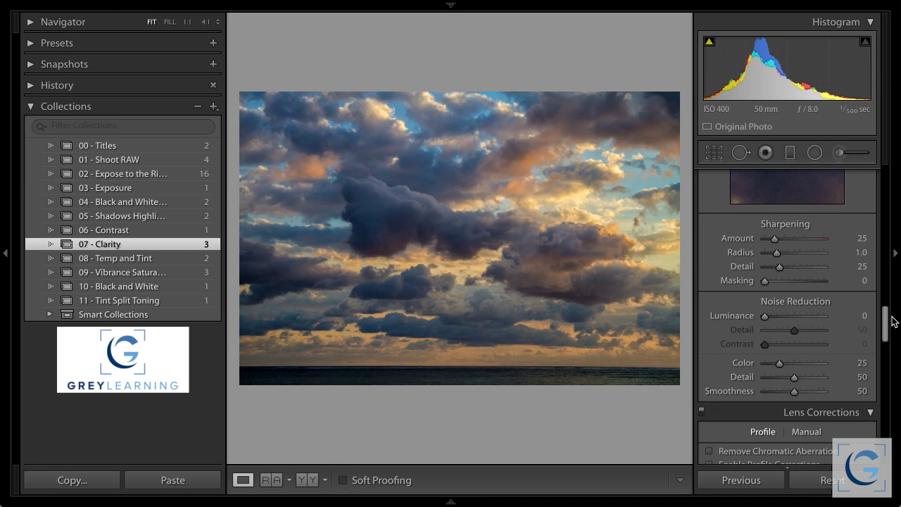
{"action": "scroll", "coordinate": [891, 320], "scroll_direction": "down", "scroll_amount": 4}
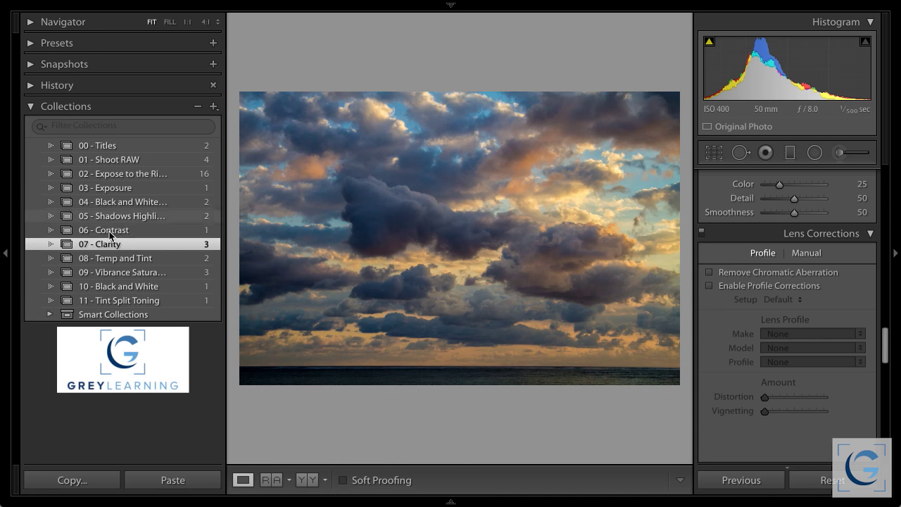
Open the black-and-white door latch photo from the same collection and bring up its Basic tone and presence settings.
{"action": "mouse_move", "coordinate": [193, 503]}
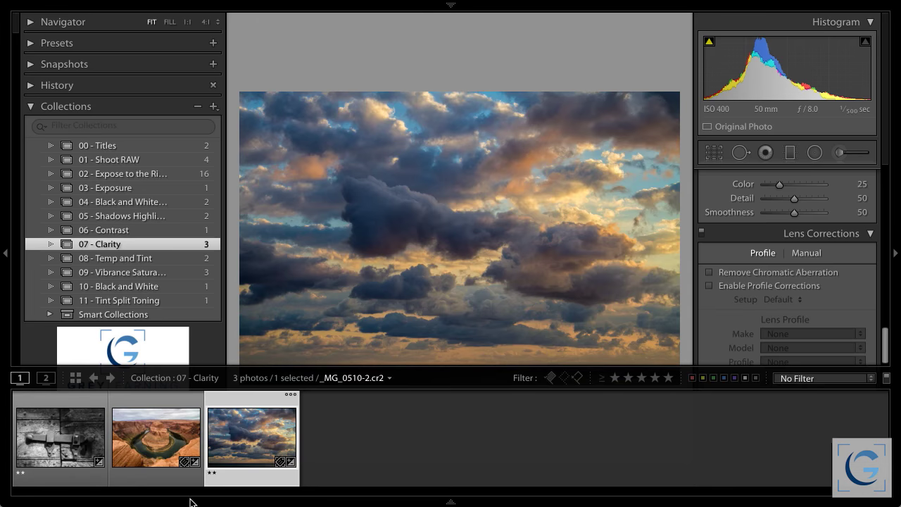
{"action": "left_click", "coordinate": [69, 446]}
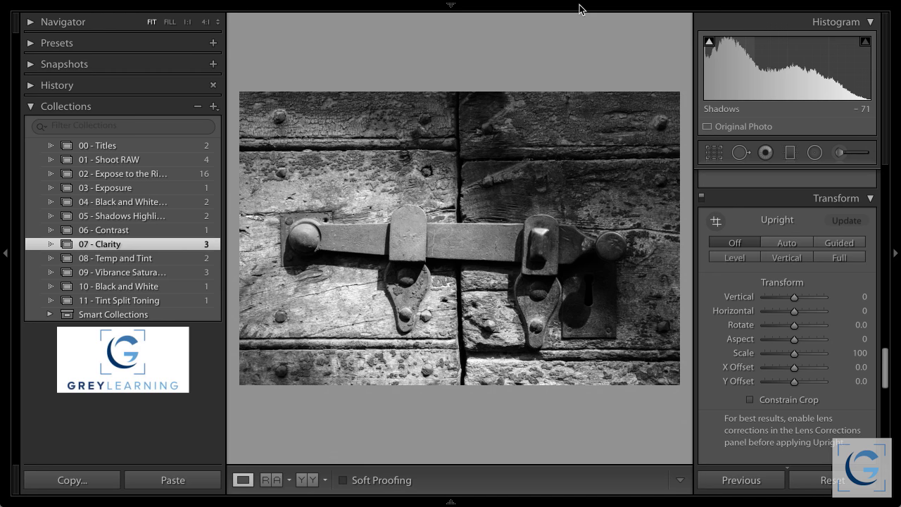
{"action": "scroll", "coordinate": [796, 238], "scroll_direction": "up", "scroll_amount": 10}
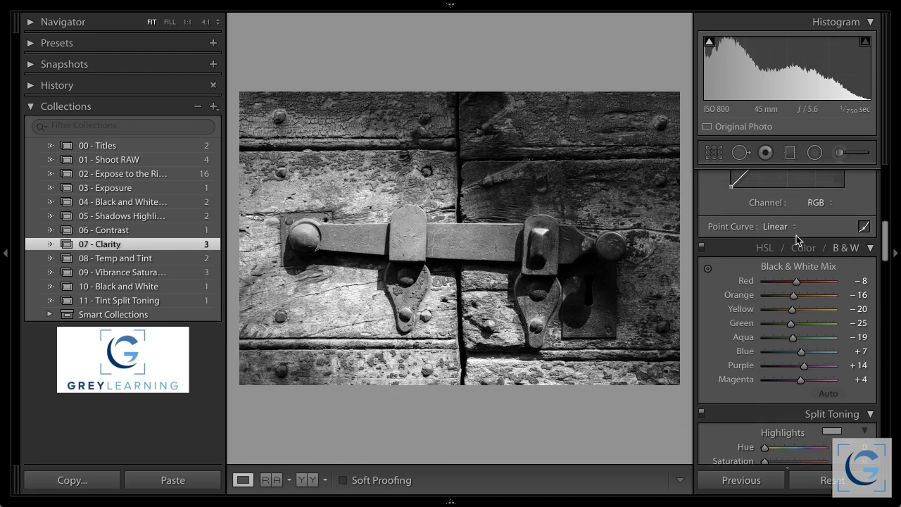
{"action": "scroll", "coordinate": [796, 235], "scroll_direction": "up", "scroll_amount": 10}
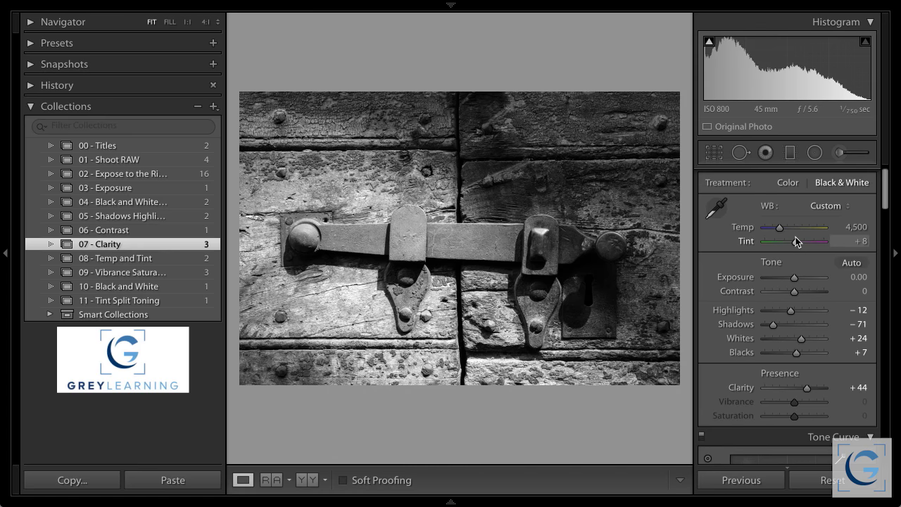
Enlarge the door latch photo by hiding the collections and the toolbar, and set its Clarity to +100.
{"action": "key", "text": "shift+Tab"}
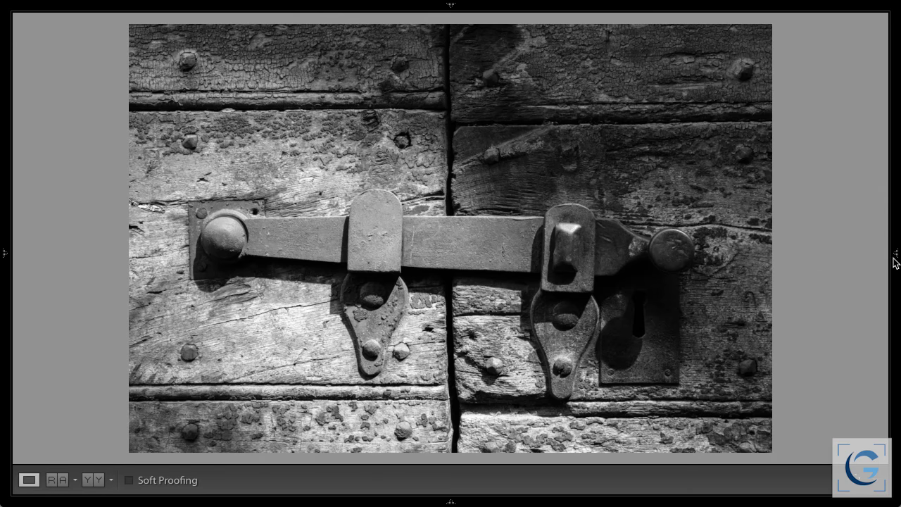
{"action": "mouse_move", "coordinate": [897, 255]}
{"action": "key", "text": "t"}
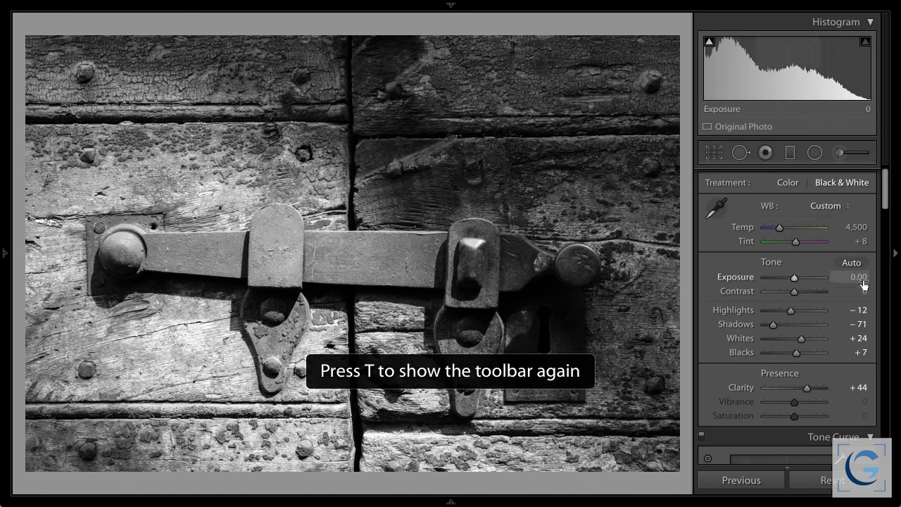
{"action": "left_click", "coordinate": [804, 387]}
{"action": "left_click_drag", "start_coordinate": [825, 387], "coordinate": [845, 392]}
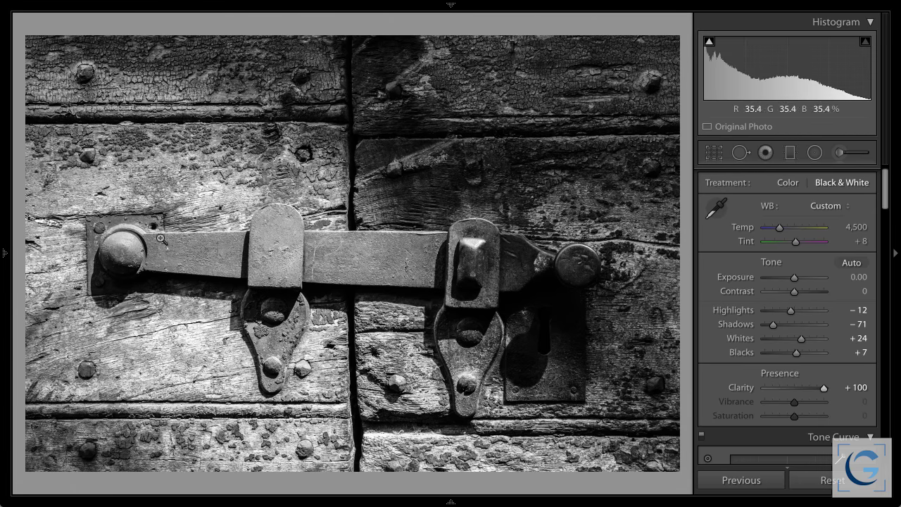
Open the 00 - Titles collection and show the Mastering Photo Optimization Basics title slide.
{"action": "mouse_move", "coordinate": [7, 253]}
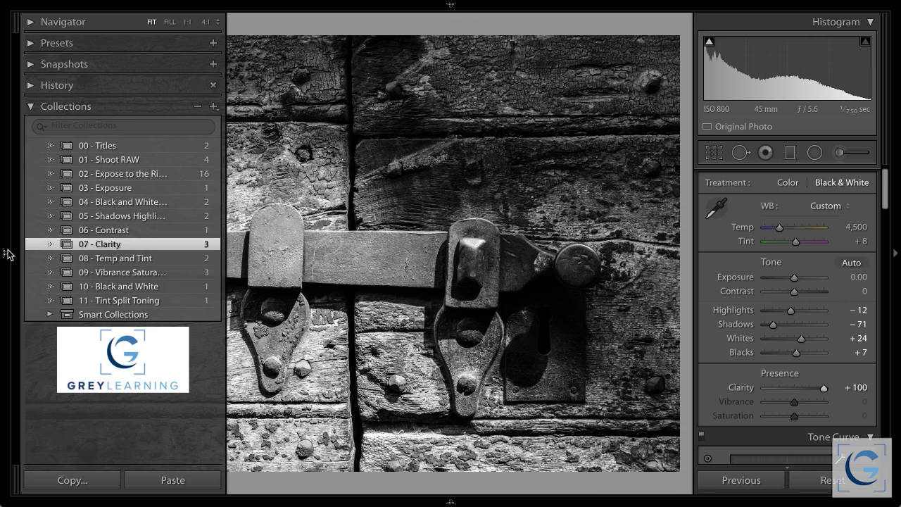
{"action": "left_click", "coordinate": [100, 146]}
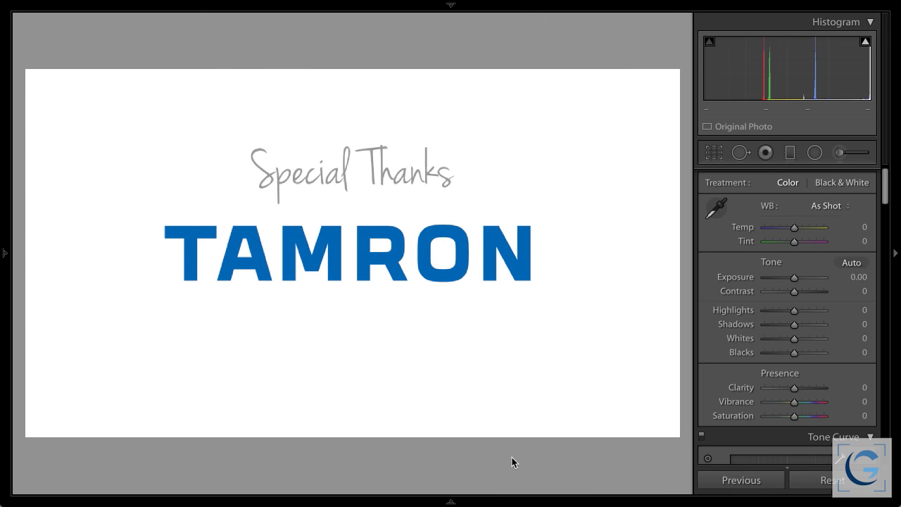
{"action": "key", "text": "Right"}
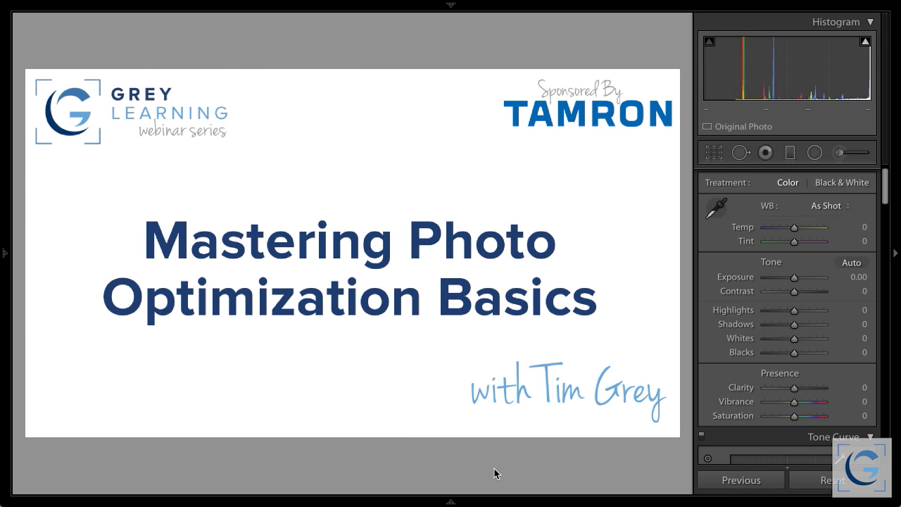